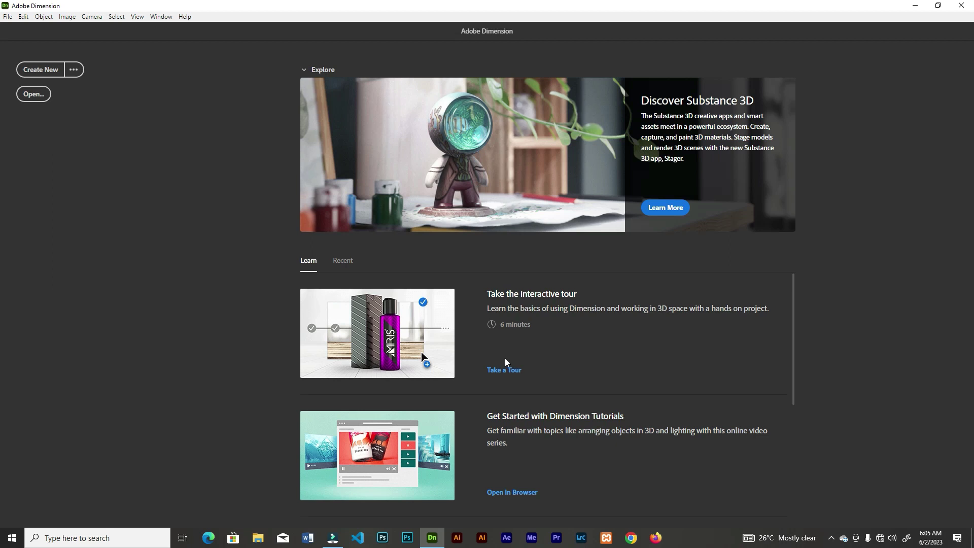
Create a new 1,024 x 768 px document with a resolution of 300 pixels/inch and scene units in centimeters
{"action": "left_click_drag", "start_coordinate": [794, 316], "coordinate": [733, 303]}
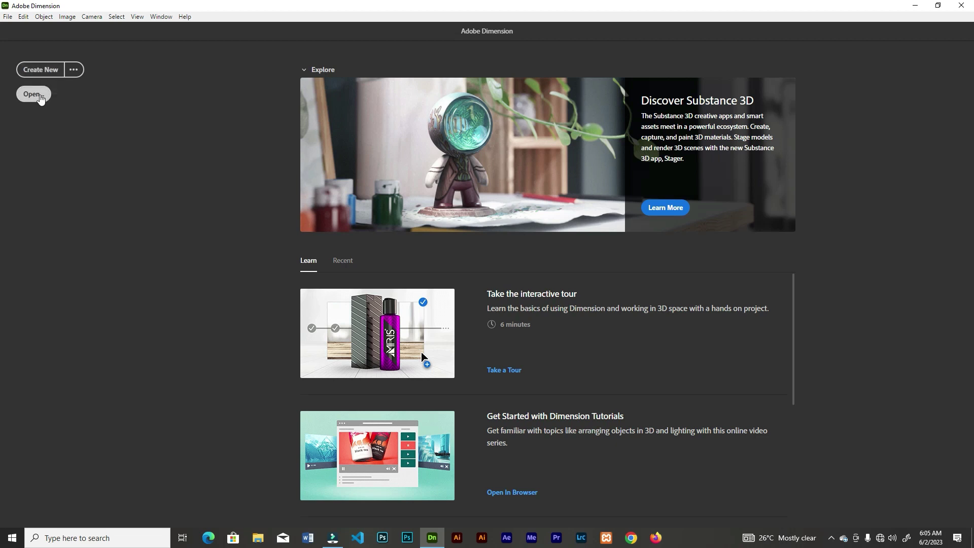
{"action": "left_click", "coordinate": [73, 70]}
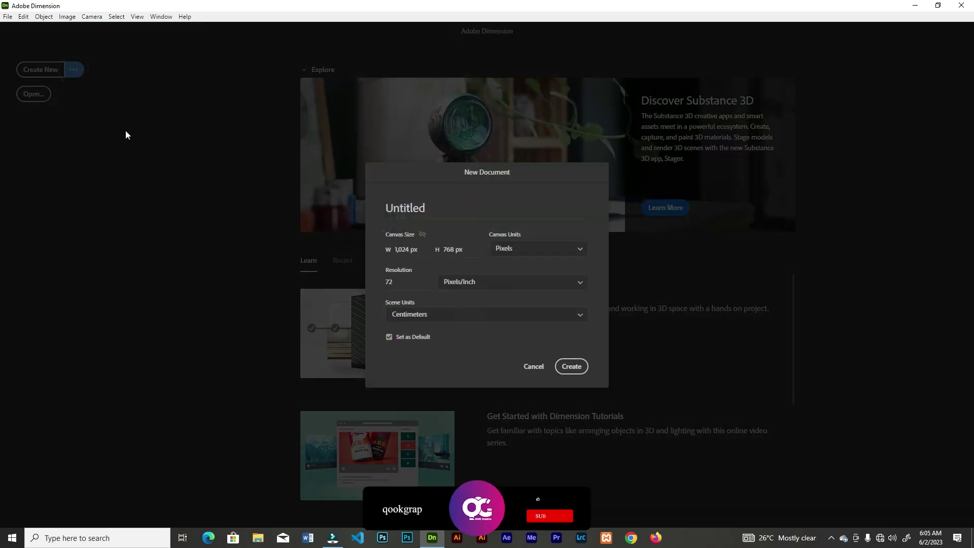
{"action": "left_click", "coordinate": [581, 249]}
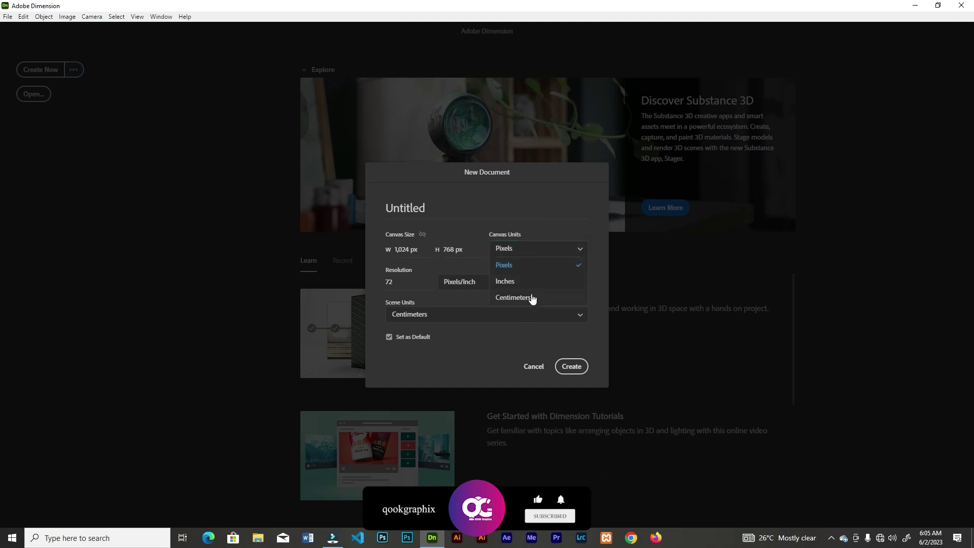
{"action": "left_click", "coordinate": [570, 250]}
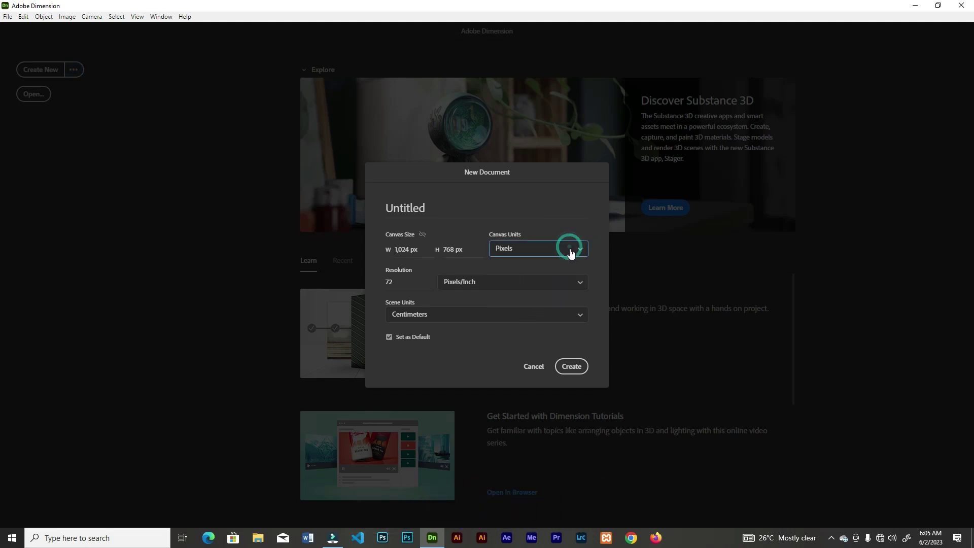
{"action": "left_click", "coordinate": [391, 283]}
{"action": "type", "text": "300"}
{"action": "left_click", "coordinate": [538, 285]}
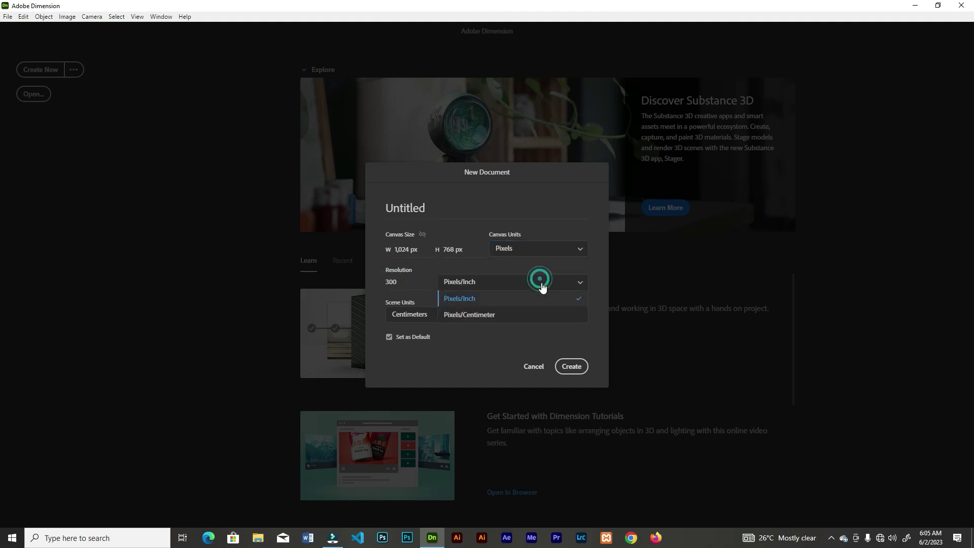
{"action": "left_click", "coordinate": [501, 339]}
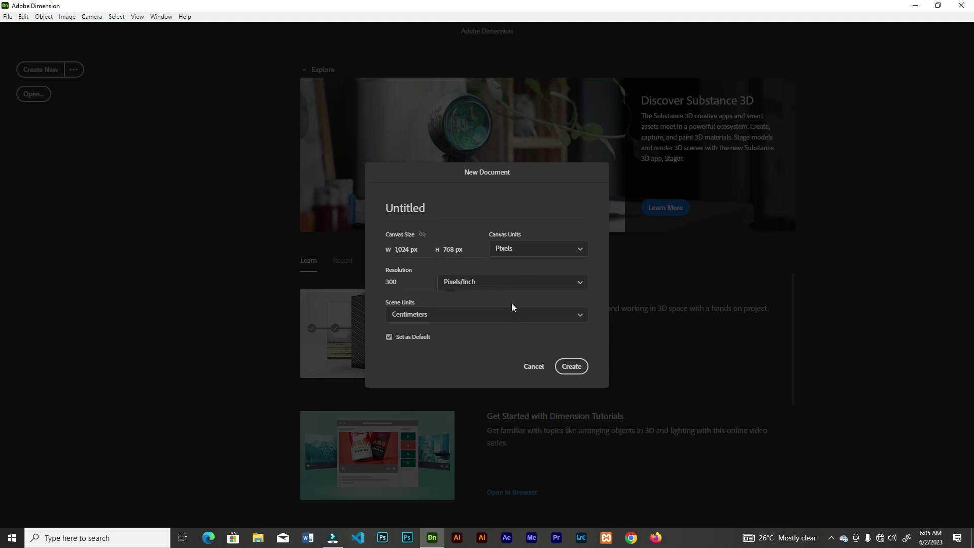
{"action": "left_click", "coordinate": [580, 316]}
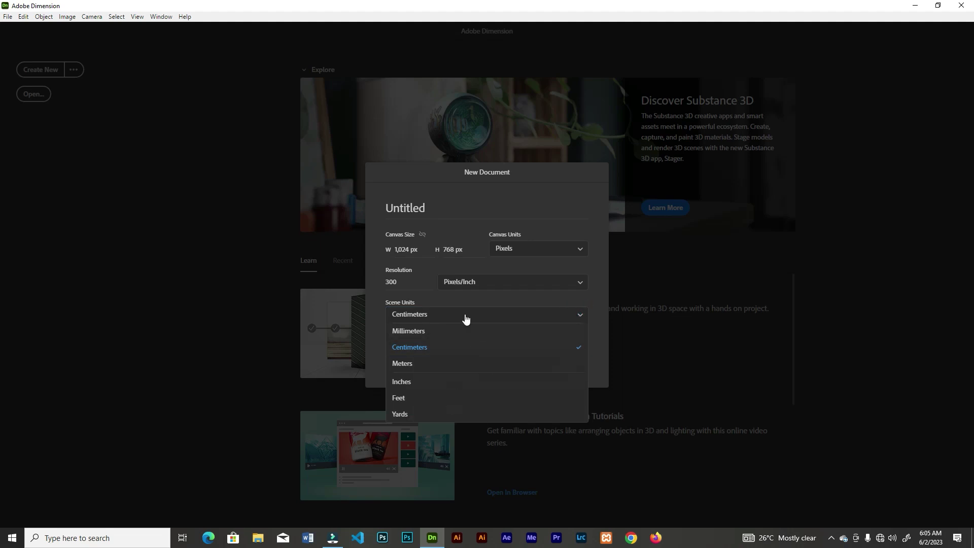
{"action": "left_click", "coordinate": [576, 315]}
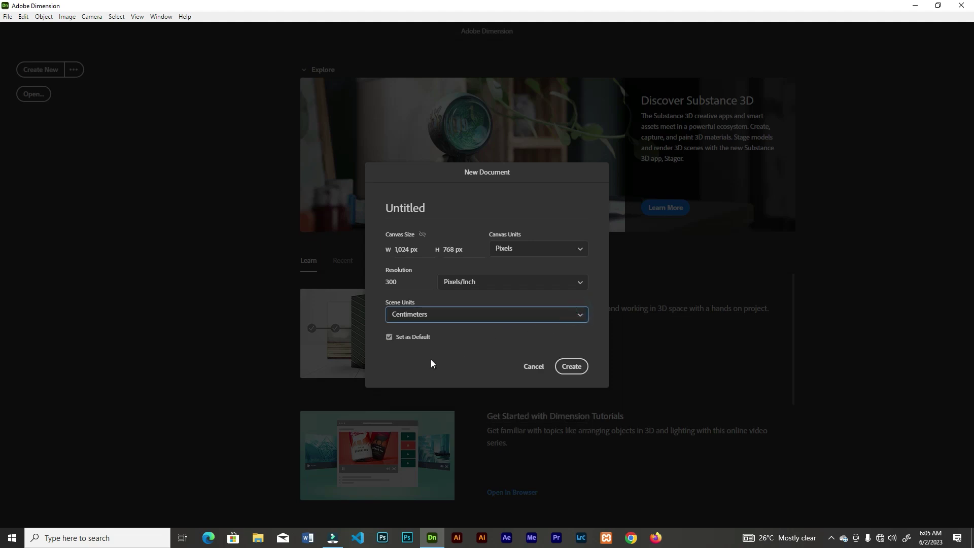
{"action": "left_click", "coordinate": [567, 367]}
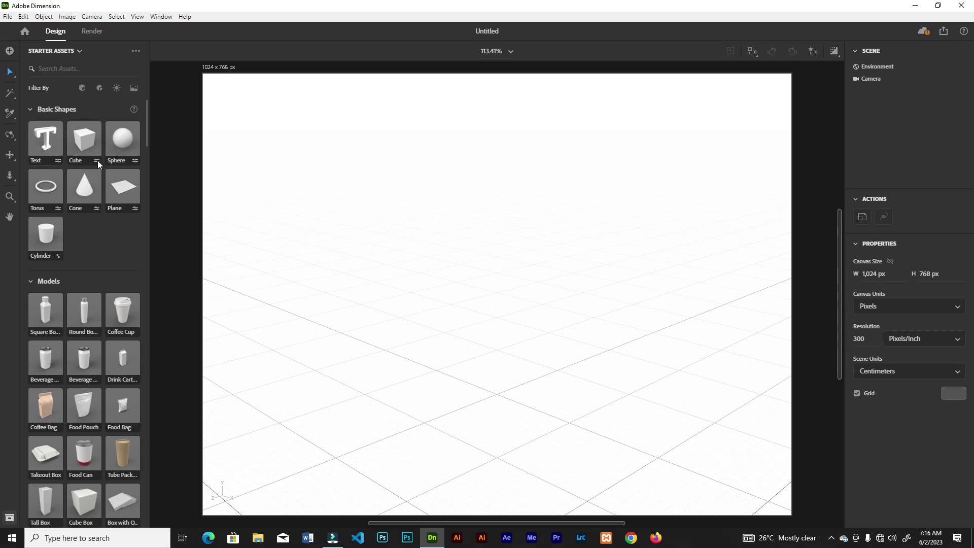
Examine the starter assets, including the basic shapes, models, materials, directional and environment lights, and images
{"action": "left_click_drag", "start_coordinate": [148, 138], "coordinate": [148, 159]}
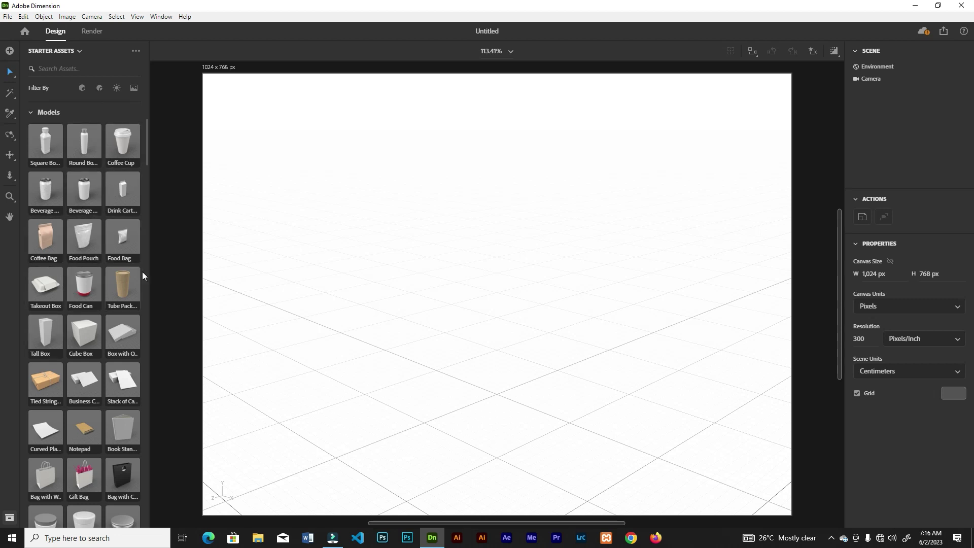
{"action": "left_click_drag", "start_coordinate": [145, 153], "coordinate": [163, 269]}
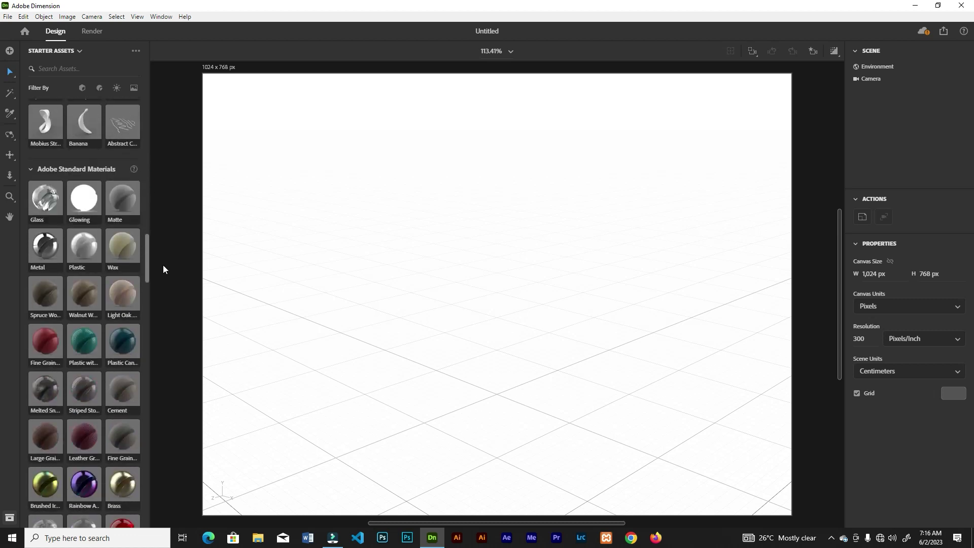
{"action": "scroll", "coordinate": [147, 251], "scroll_direction": "down", "scroll_amount": 1}
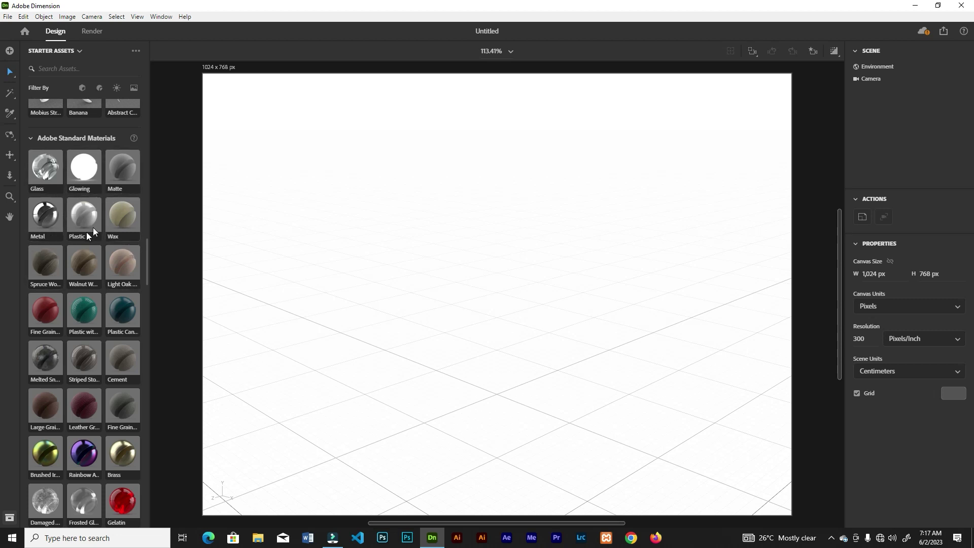
{"action": "left_click_drag", "start_coordinate": [152, 247], "coordinate": [163, 381]}
{"action": "scroll", "coordinate": [56, 207], "scroll_direction": "down", "scroll_amount": 3}
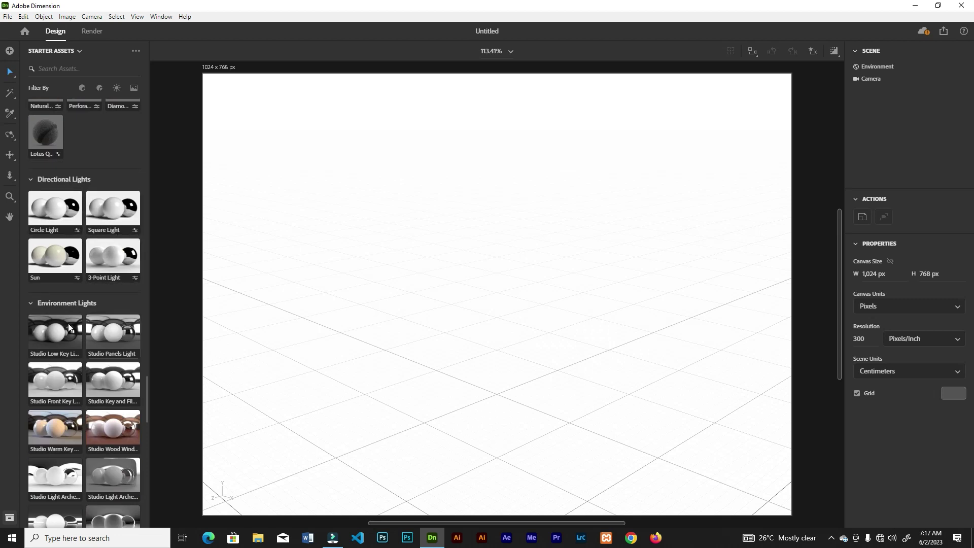
{"action": "scroll", "coordinate": [149, 412], "scroll_direction": "down", "scroll_amount": 4}
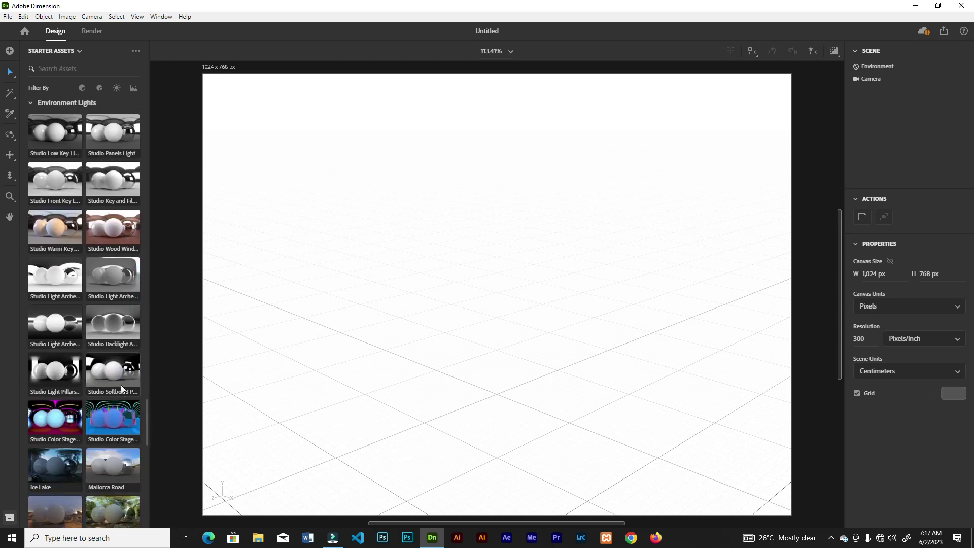
{"action": "scroll", "coordinate": [148, 432], "scroll_direction": "down", "scroll_amount": 9}
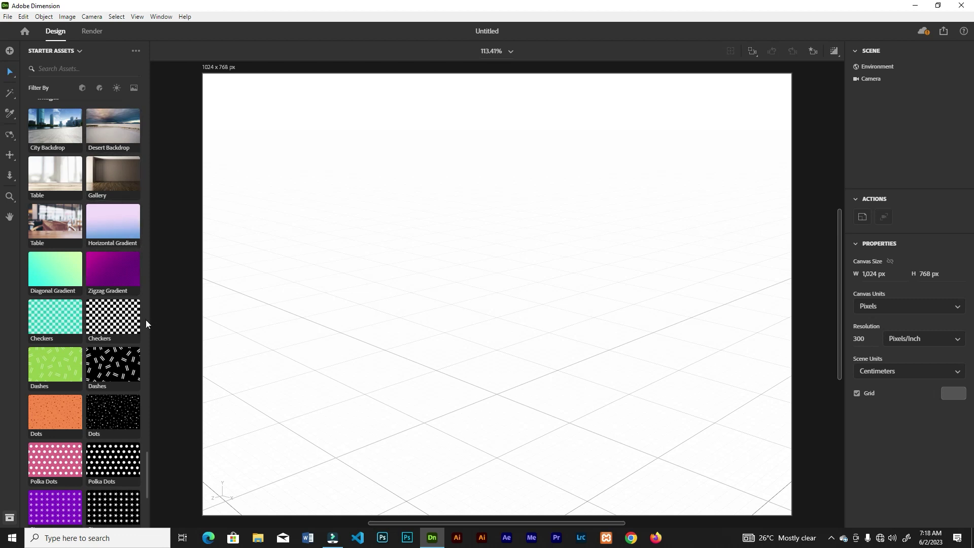
{"action": "scroll", "coordinate": [147, 461], "scroll_direction": "down", "scroll_amount": 3}
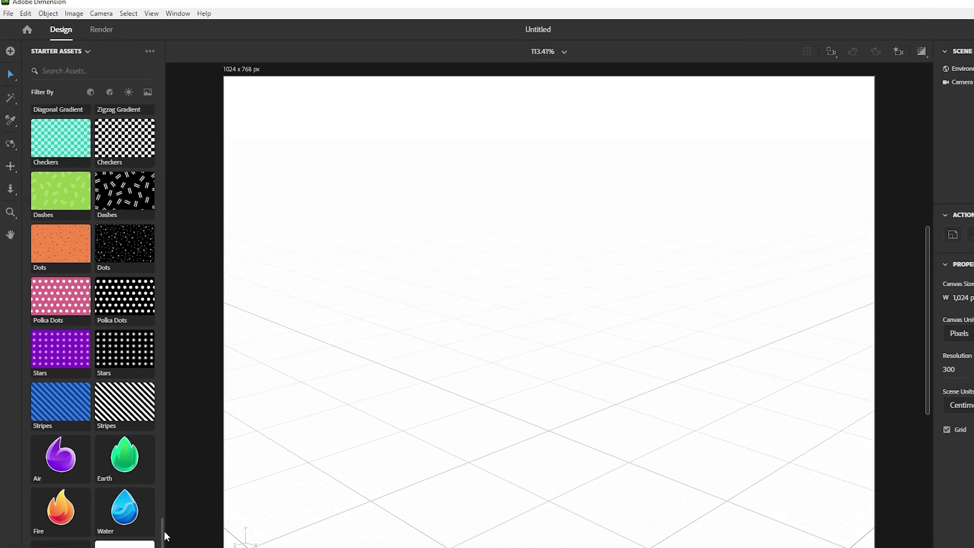
{"action": "scroll", "coordinate": [140, 204], "scroll_direction": "up", "scroll_amount": 15}
{"action": "scroll", "coordinate": [249, 327], "scroll_direction": "up", "scroll_amount": 10}
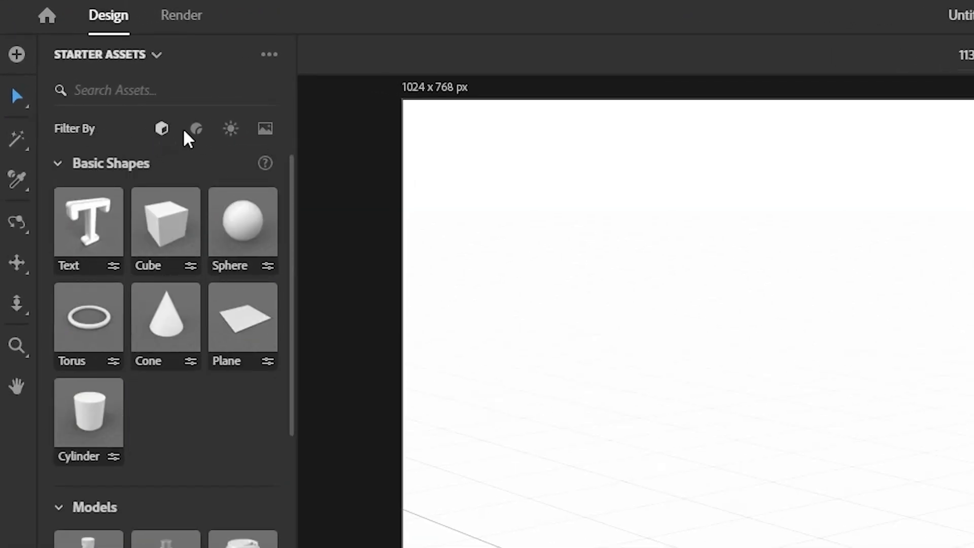
Filter the starter assets by materials and by lights to view each category
{"action": "left_click", "coordinate": [196, 130]}
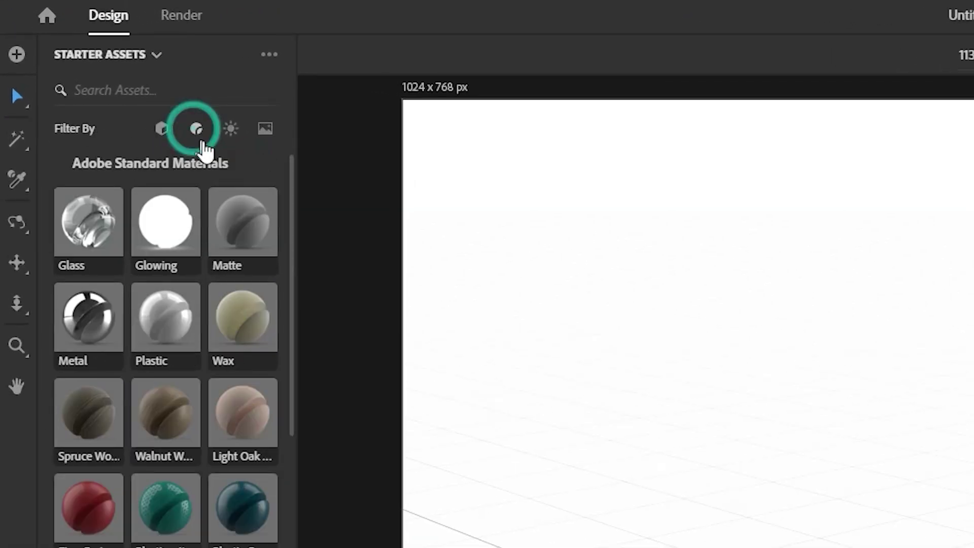
{"action": "left_click", "coordinate": [232, 135]}
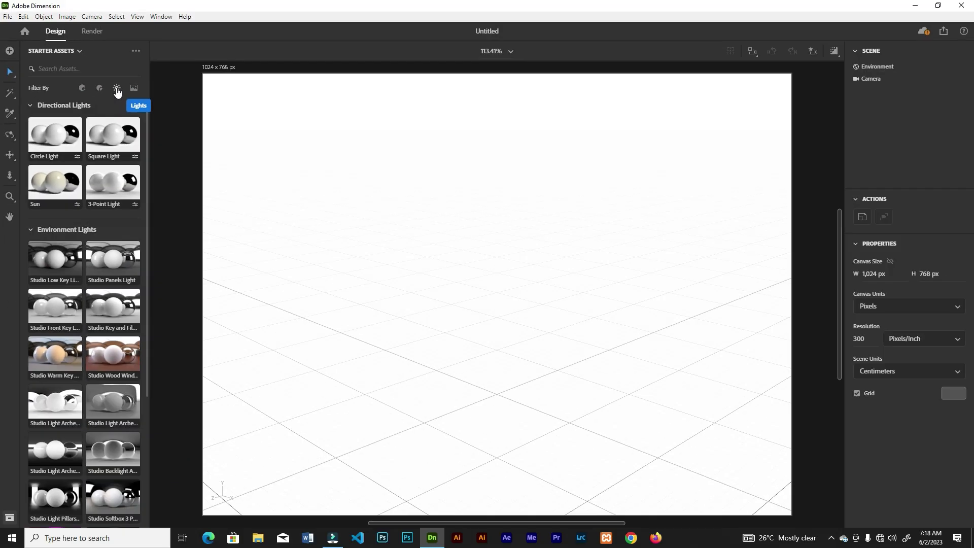
{"action": "left_click", "coordinate": [117, 90]}
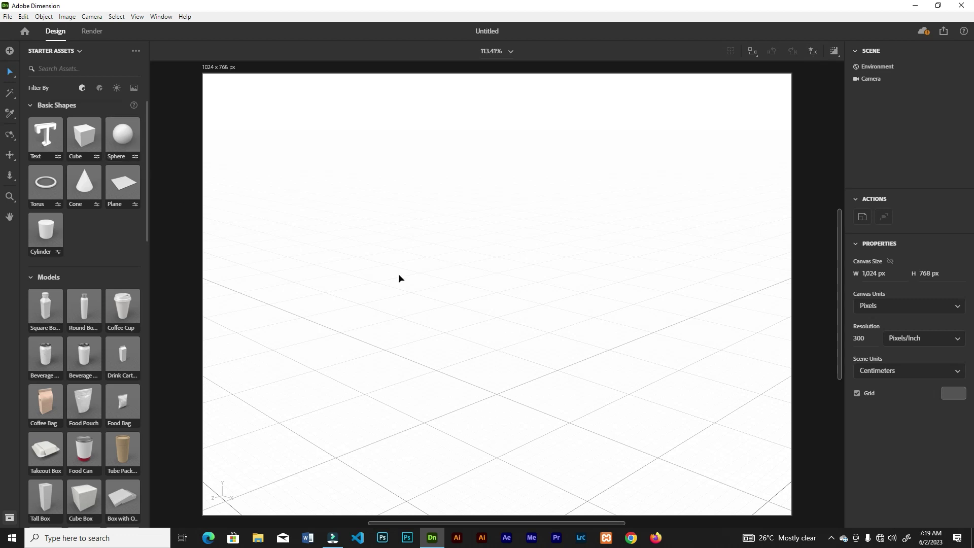
Add the Beverage Can model with the black top from the starter models to the center of the scene
{"action": "scroll", "coordinate": [88, 219], "scroll_direction": "down", "scroll_amount": 3}
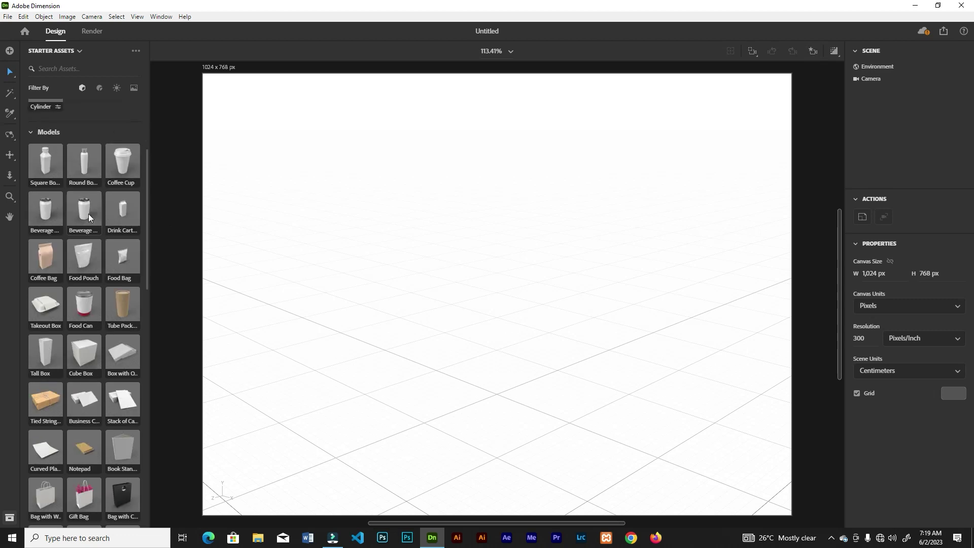
{"action": "left_click_drag", "start_coordinate": [84, 211], "coordinate": [489, 397]}
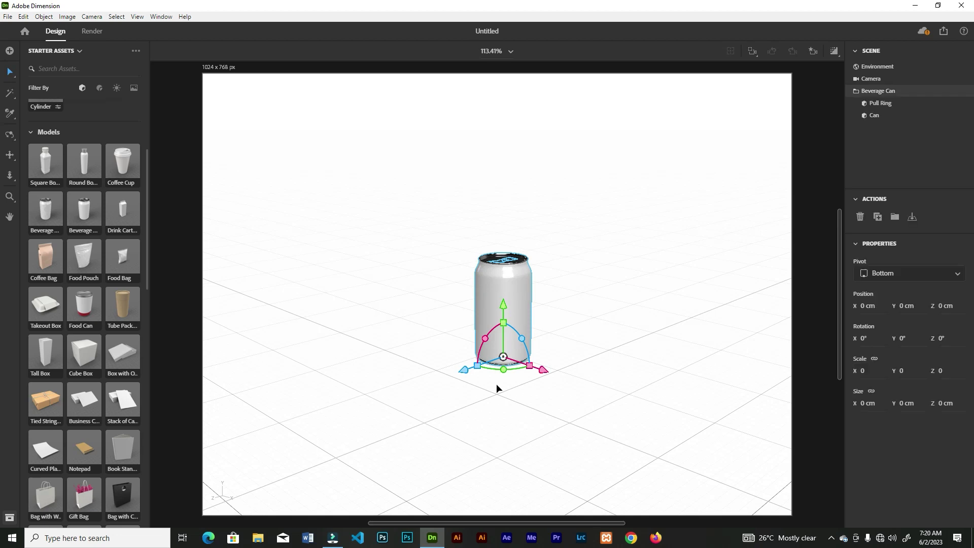
{"action": "key", "text": "ctrl+z"}
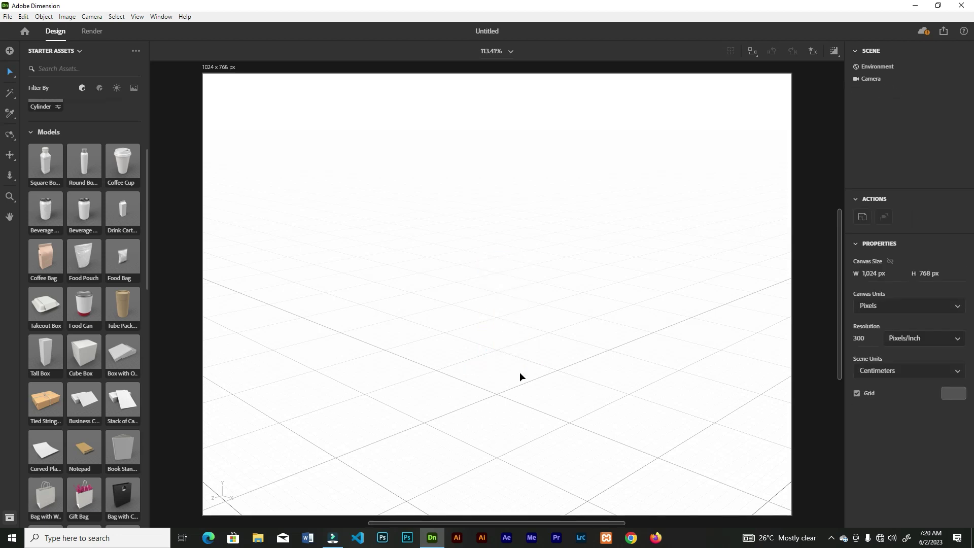
{"action": "left_click", "coordinate": [93, 214]}
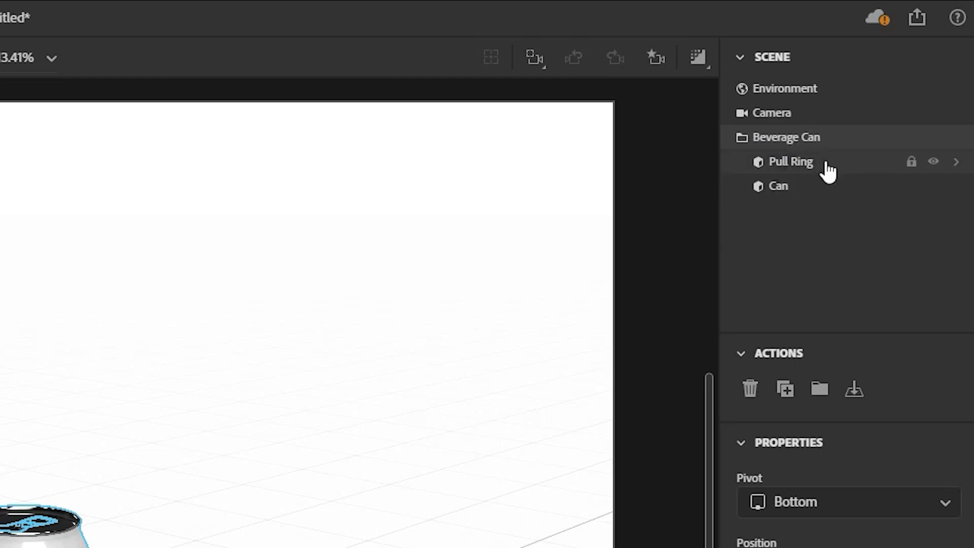
{"action": "left_click", "coordinate": [790, 172]}
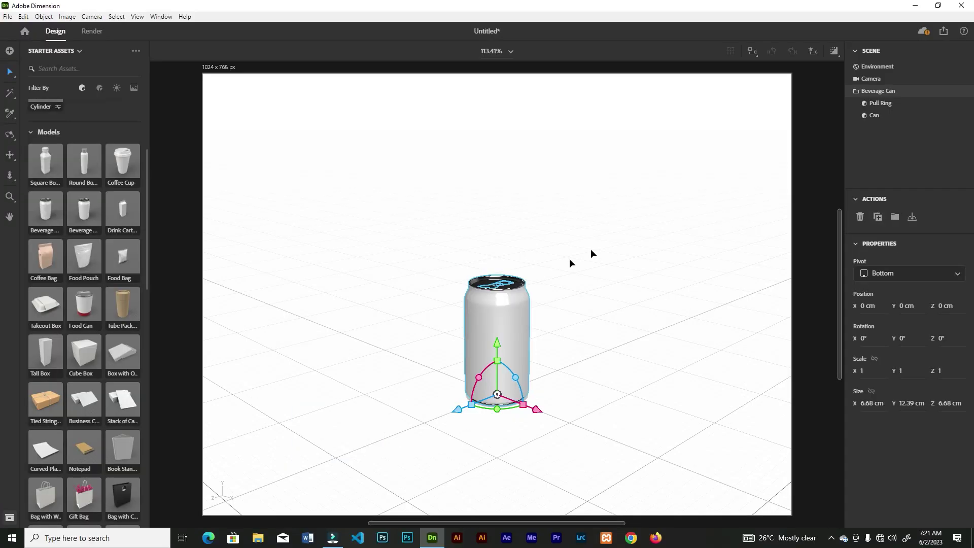
Duplicate the beverage can, placing the copy at about X 2.4 cm and Z -11.3 cm, and delete the copy
{"action": "left_click", "coordinate": [860, 218]}
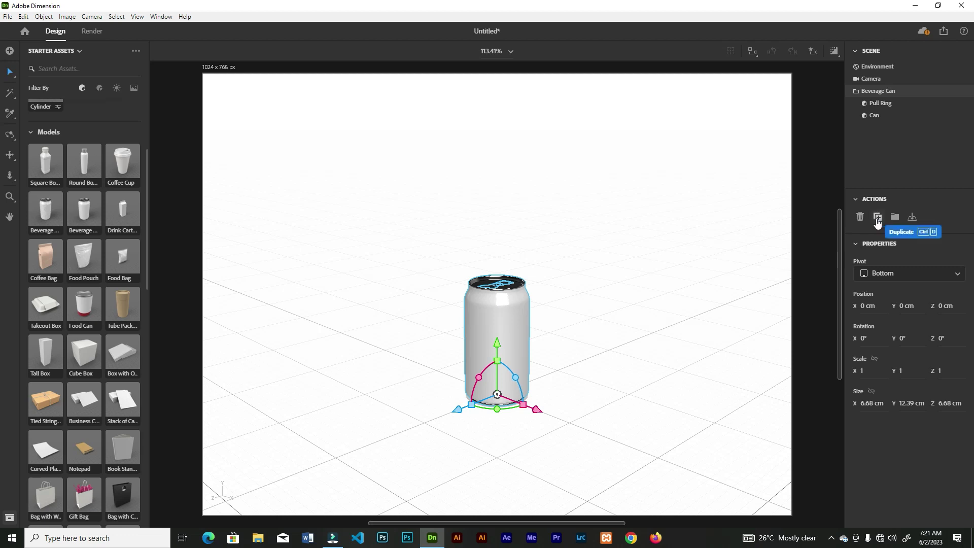
{"action": "left_click", "coordinate": [877, 218]}
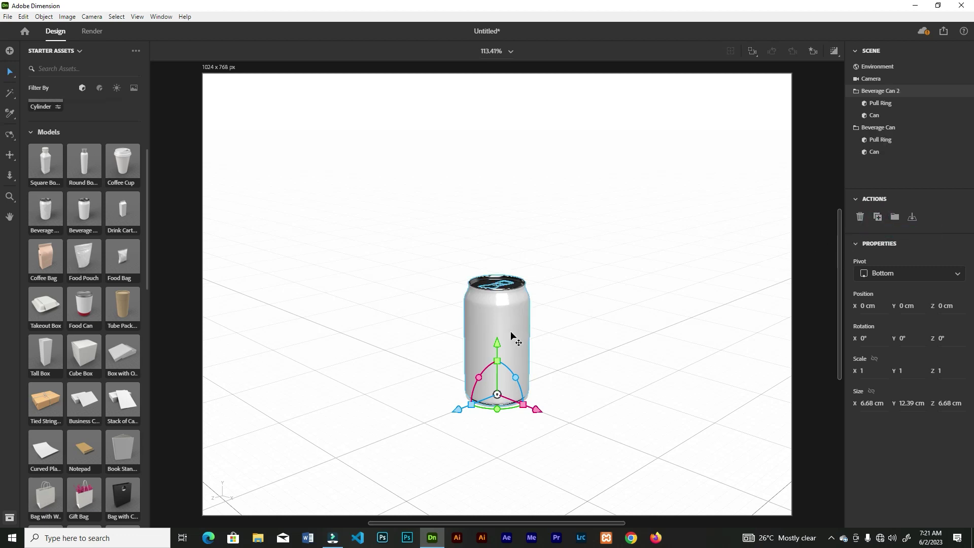
{"action": "left_click_drag", "start_coordinate": [513, 334], "coordinate": [598, 318]}
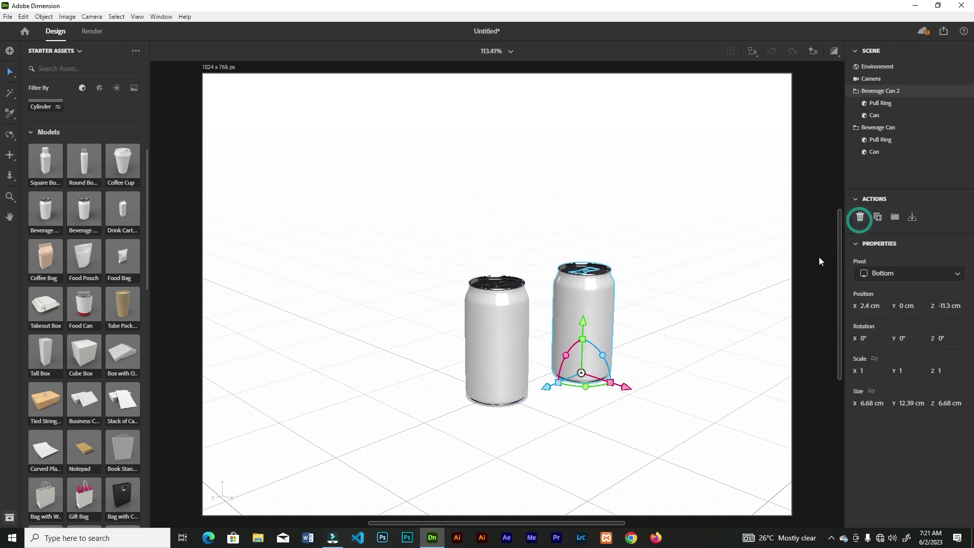
{"action": "left_click", "coordinate": [860, 217]}
Raise the beverage can about 7.7 cm along the Y axis and drop it back onto the ground plane
{"action": "left_click", "coordinate": [513, 329]}
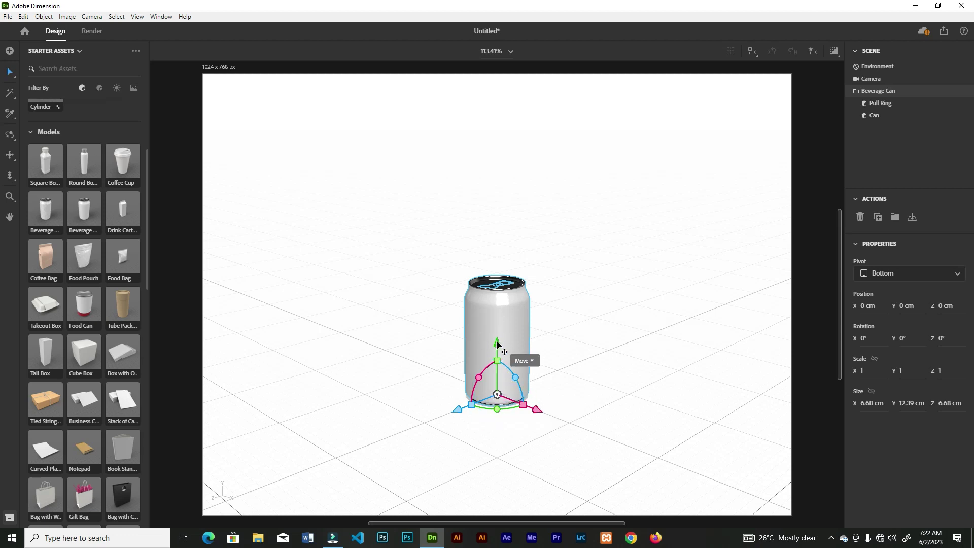
{"action": "left_click_drag", "start_coordinate": [498, 345], "coordinate": [498, 246]}
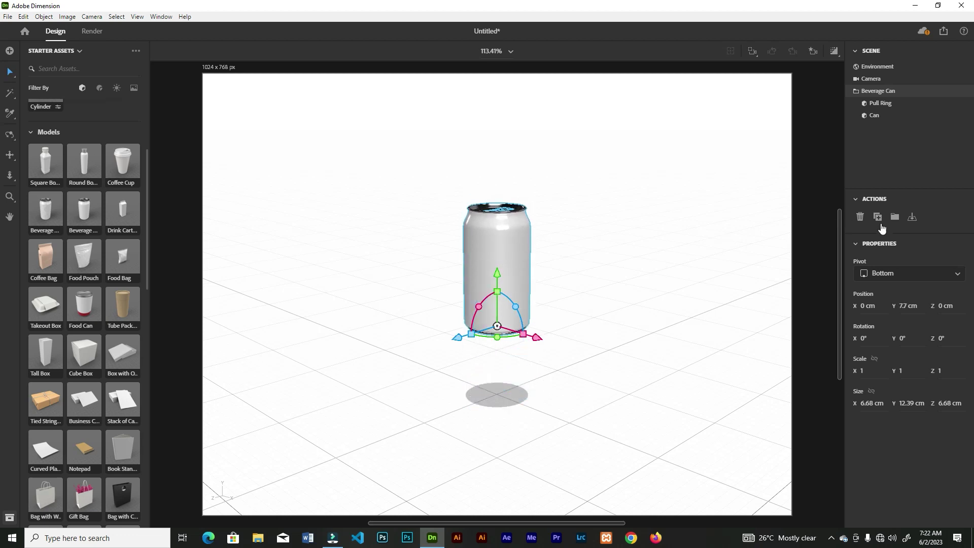
{"action": "left_click", "coordinate": [910, 217]}
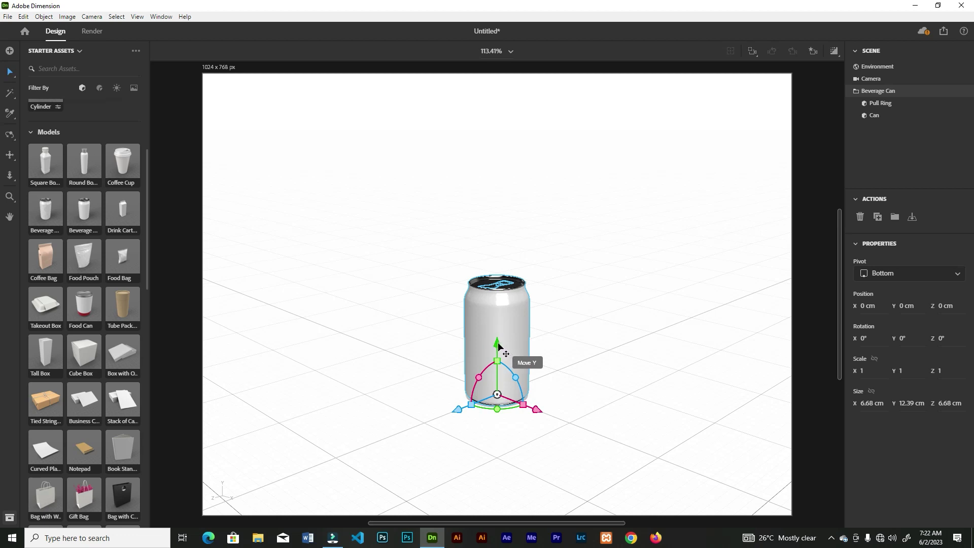
Shift the beverage can along its axes to about X -1.3 cm and Z -0.2 cm
{"action": "mouse_move", "coordinate": [499, 347]}
{"action": "left_mouse_down"}
{"action": "mouse_move", "coordinate": [496, 319]}
{"action": "mouse_move", "coordinate": [498, 395]}
{"action": "mouse_move", "coordinate": [499, 337]}
{"action": "mouse_move", "coordinate": [497, 349]}
{"action": "left_mouse_up"}
{"action": "left_click_drag", "start_coordinate": [537, 411], "coordinate": [450, 412]}
{"action": "left_click_drag", "start_coordinate": [427, 425], "coordinate": [453, 415]}
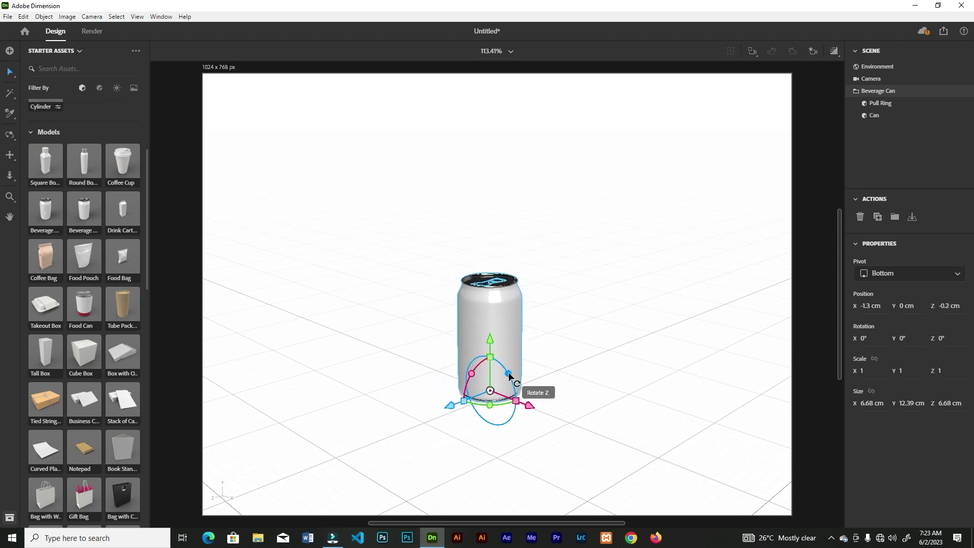
Rotate the beverage can about its Z axis to about -176° and undo the rotation
{"action": "left_click_drag", "start_coordinate": [509, 377], "coordinate": [482, 274]}
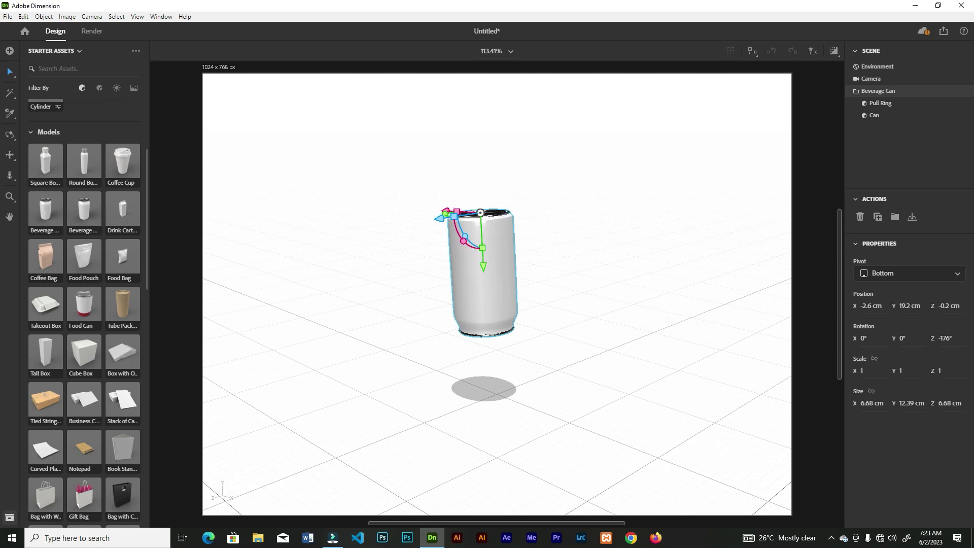
{"action": "key", "text": "ctrl+z"}
{"action": "key", "text": "ctrl+z"}
Rotate the beverage can about 13° around Y and scale it to about 2.2 in X, 1.8 in Y and 3.5 in Z
{"action": "left_click_drag", "start_coordinate": [490, 408], "coordinate": [517, 401]}
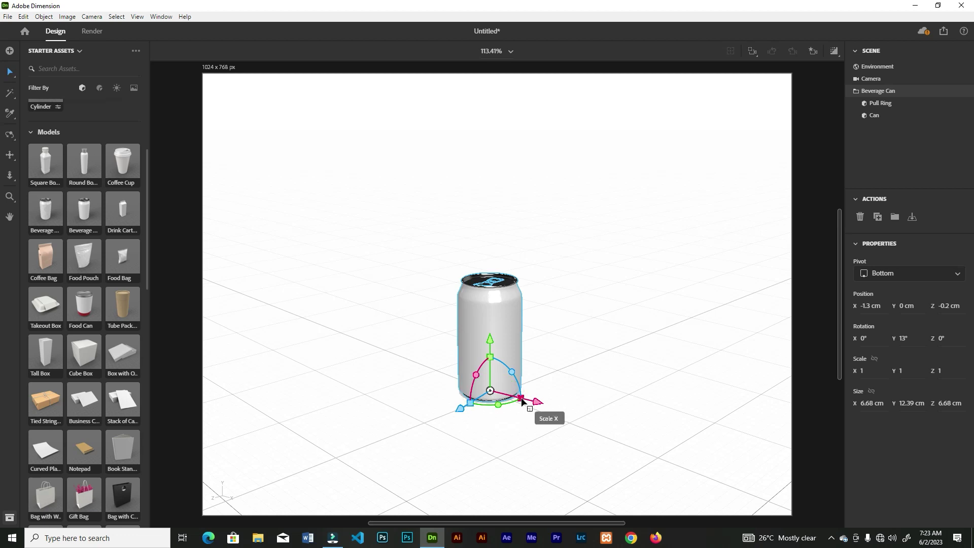
{"action": "left_click_drag", "start_coordinate": [491, 359], "coordinate": [493, 328]}
{"action": "left_click_drag", "start_coordinate": [530, 398], "coordinate": [557, 399]}
{"action": "left_click_drag", "start_coordinate": [465, 403], "coordinate": [414, 429]}
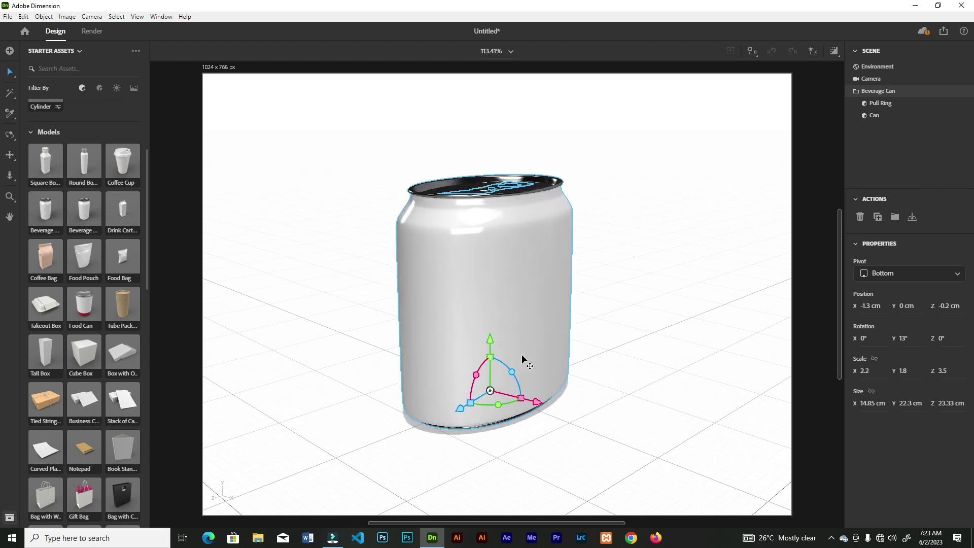
Undo the uneven scale changes made to the beverage can along its three axes
{"action": "key", "text": "ctrl+z"}
{"action": "key", "text": "ctrl+z"}
{"action": "key", "text": "ctrl+z"}
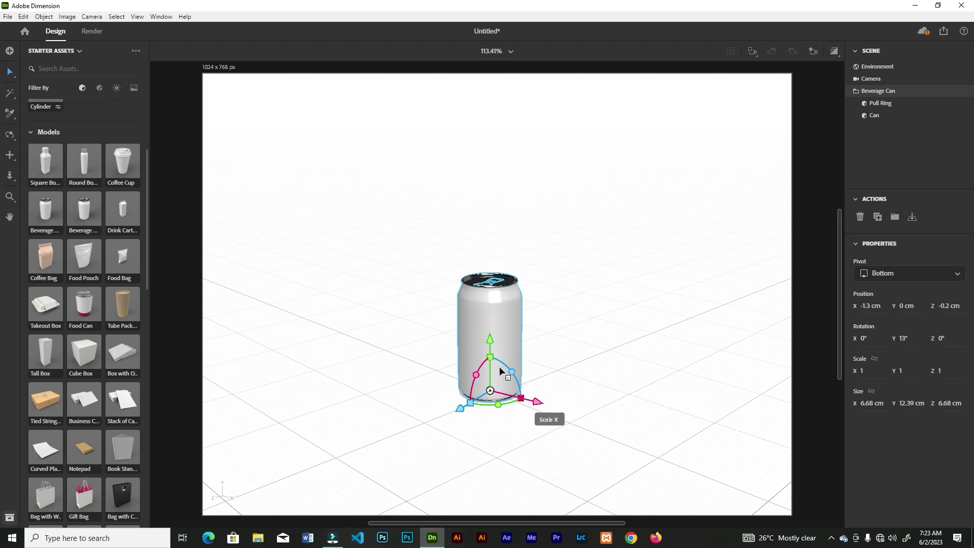
Scale the beverage can uniformly to about 1.8 and slide it along the ground to about X -6.7 cm and Z -5.4 cm
{"action": "left_click_drag", "start_coordinate": [491, 358], "coordinate": [540, 346]}
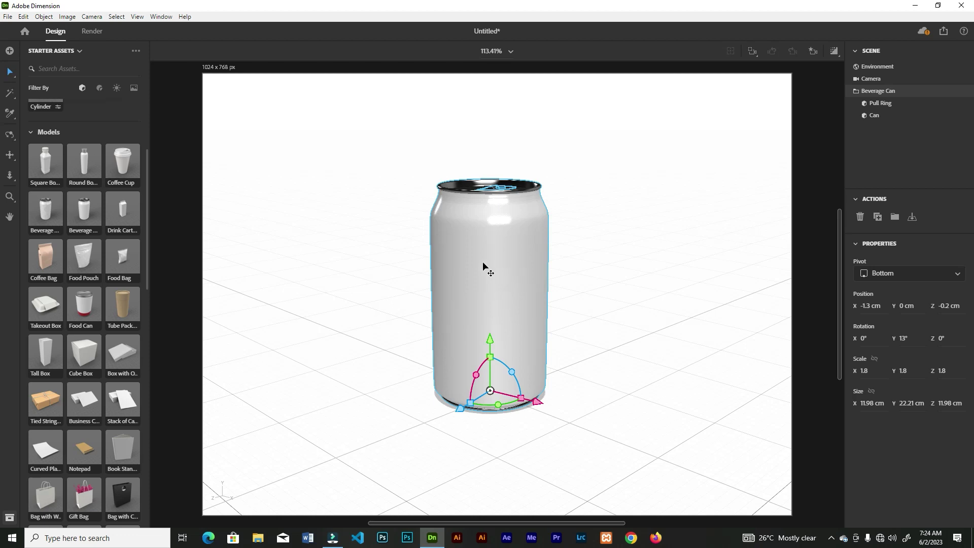
{"action": "left_click", "coordinate": [10, 73]}
{"action": "left_click_drag", "start_coordinate": [491, 279], "coordinate": [443, 287]}
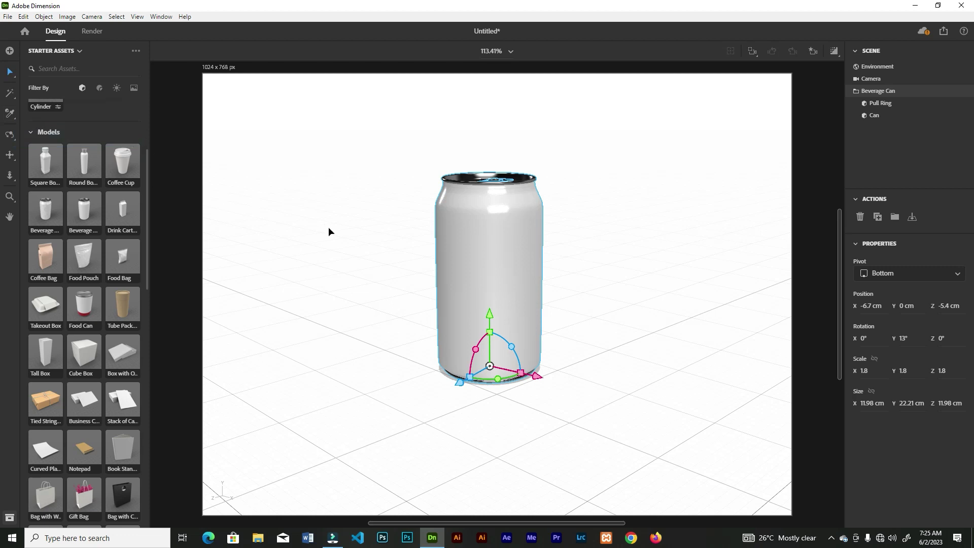
Orbit the camera around the beverage can and pan it sideways and back until the can is near the canvas centre
{"action": "left_click", "coordinate": [11, 136]}
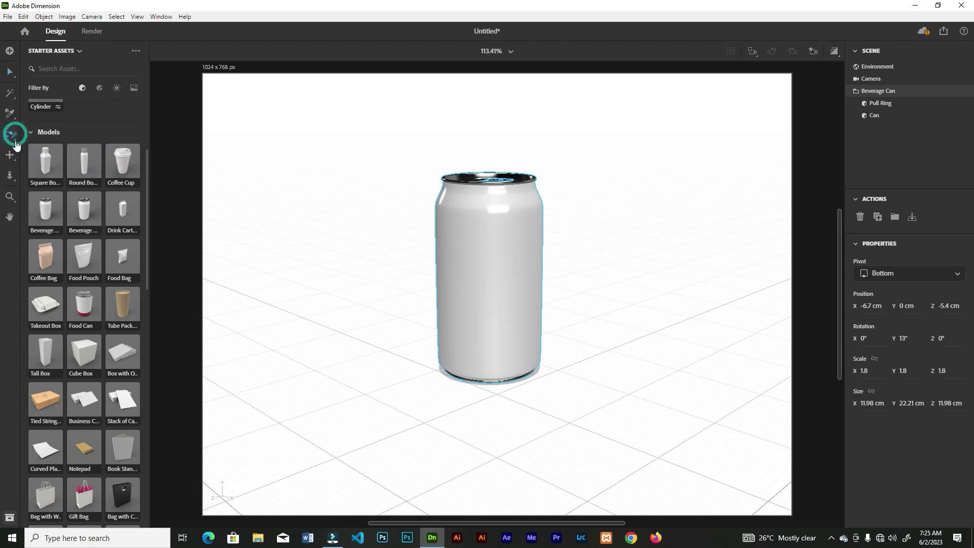
{"action": "left_click_drag", "start_coordinate": [414, 310], "coordinate": [617, 274]}
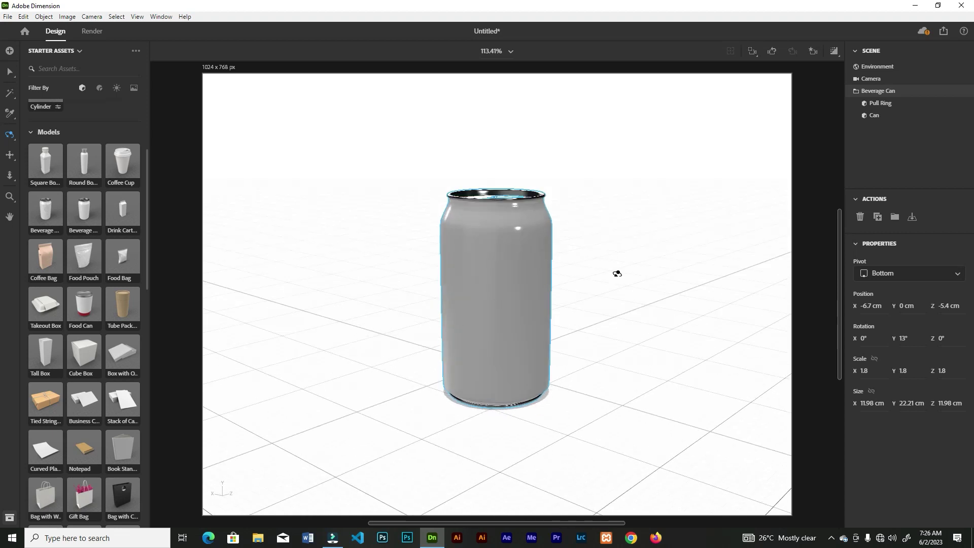
{"action": "left_click", "coordinate": [9, 157]}
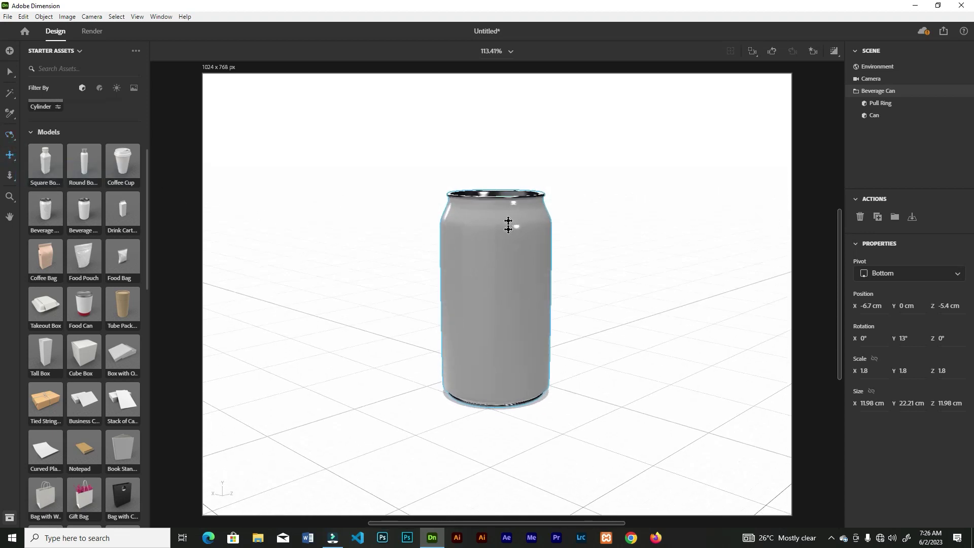
{"action": "left_click_drag", "start_coordinate": [504, 218], "coordinate": [477, 264]}
{"action": "left_click_drag", "start_coordinate": [588, 262], "coordinate": [717, 263]}
{"action": "left_click_drag", "start_coordinate": [614, 256], "coordinate": [654, 233]}
{"action": "left_click_drag", "start_coordinate": [354, 259], "coordinate": [333, 288]}
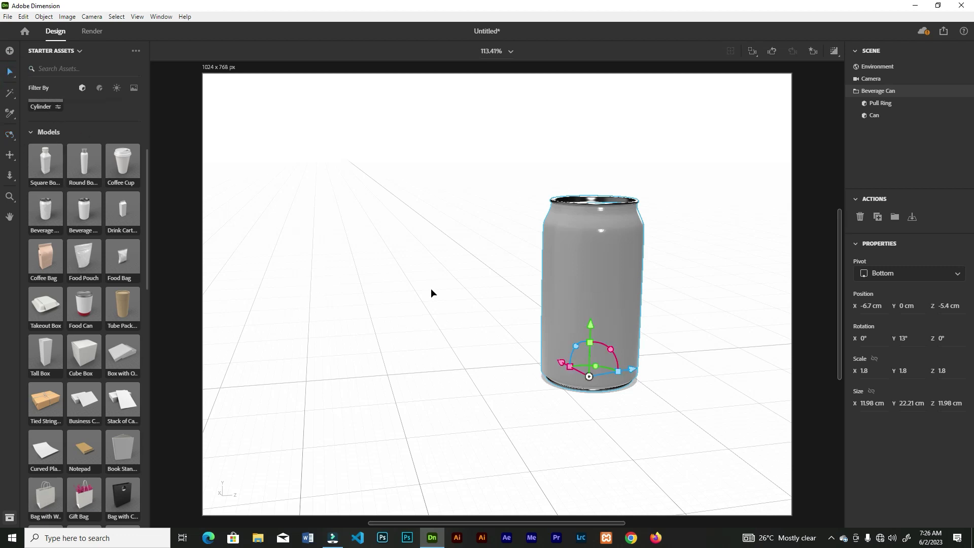
{"action": "left_click", "coordinate": [10, 154]}
{"action": "left_click_drag", "start_coordinate": [596, 284], "coordinate": [497, 263]}
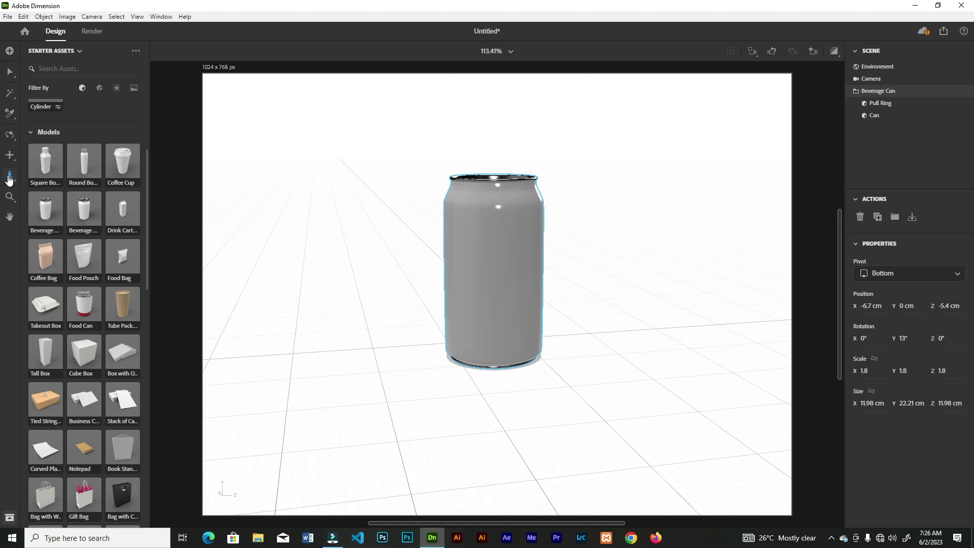
Dolly the camera away from and toward the beverage can, and orbit it to a low, nearly level view
{"action": "left_click", "coordinate": [11, 177]}
{"action": "left_click_drag", "start_coordinate": [514, 223], "coordinate": [181, 205]}
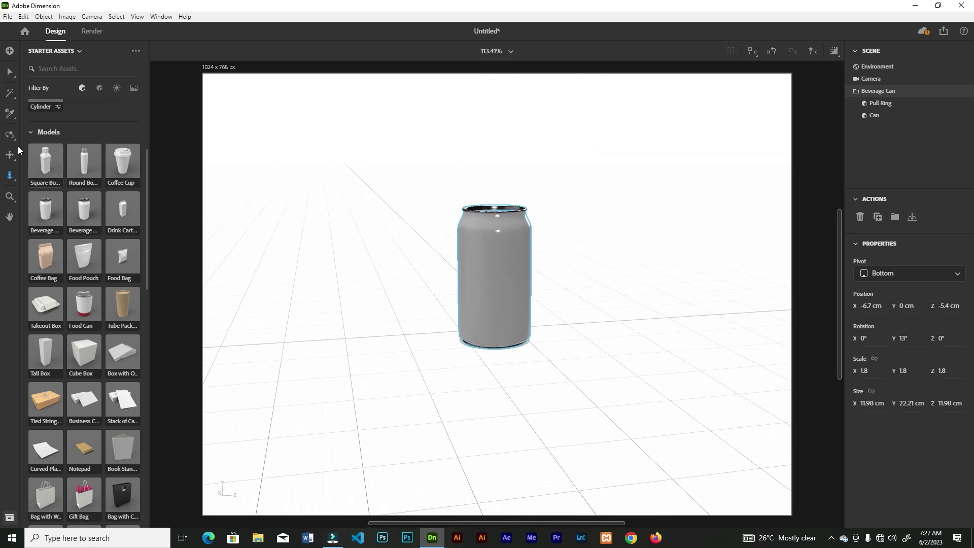
{"action": "left_click_drag", "start_coordinate": [512, 202], "coordinate": [354, 308]}
{"action": "left_click", "coordinate": [9, 176]}
{"action": "left_click_drag", "start_coordinate": [564, 178], "coordinate": [331, 241]}
{"action": "left_click", "coordinate": [9, 135]}
{"action": "left_click_drag", "start_coordinate": [500, 372], "coordinate": [484, 133]}
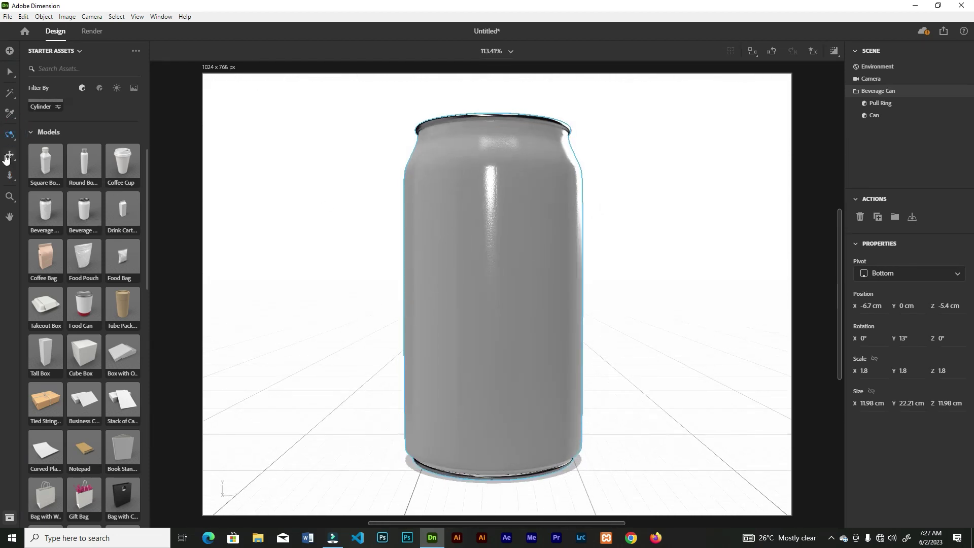
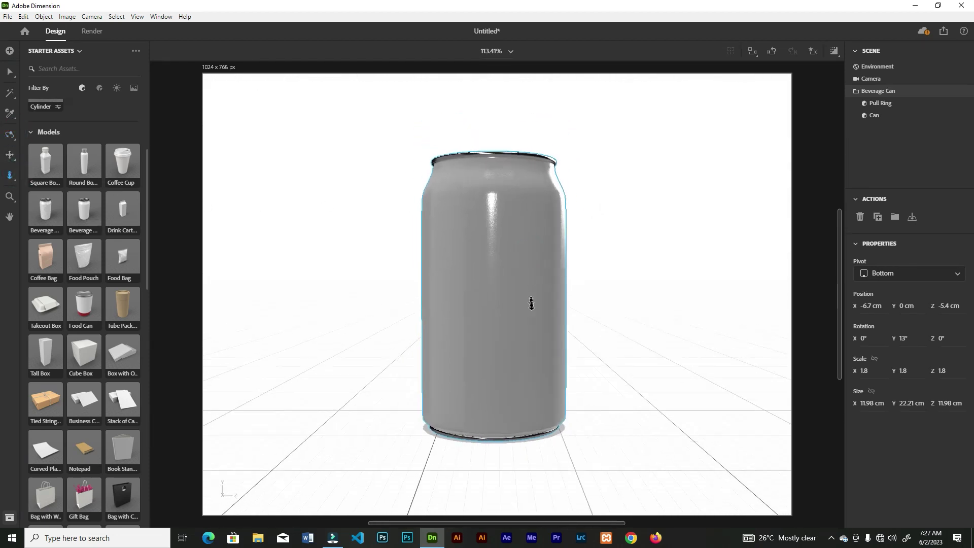
Try the Zoom tool and pan the canvas slightly with the Hand tool
{"action": "left_click", "coordinate": [9, 197]}
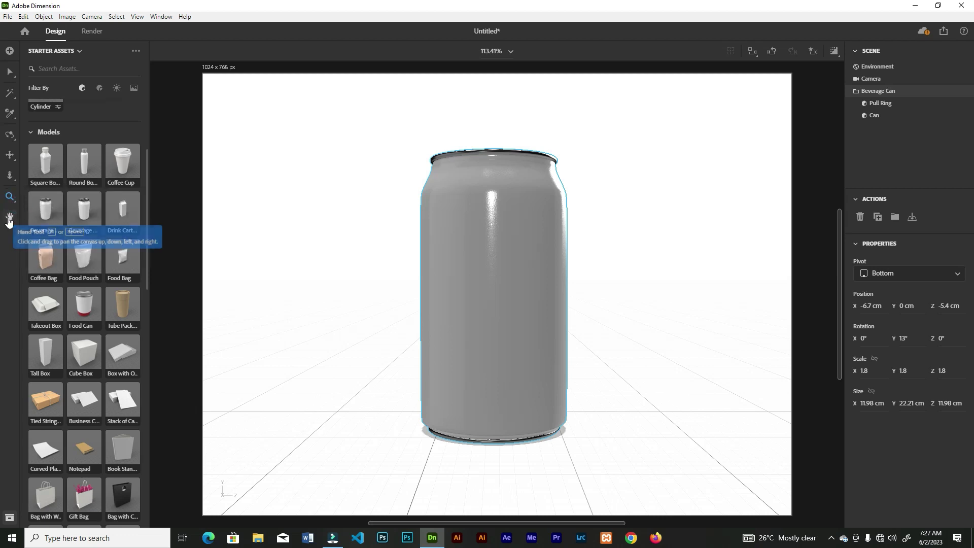
{"action": "left_click", "coordinate": [10, 216]}
{"action": "left_click_drag", "start_coordinate": [353, 263], "coordinate": [174, 289]}
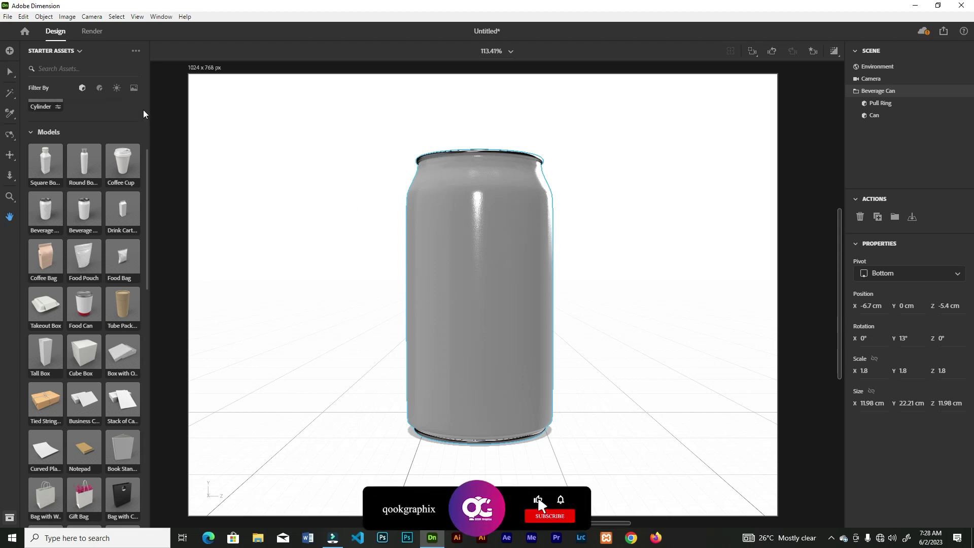
Filter the starter assets to materials and select the beverage can
{"action": "left_click", "coordinate": [100, 87]}
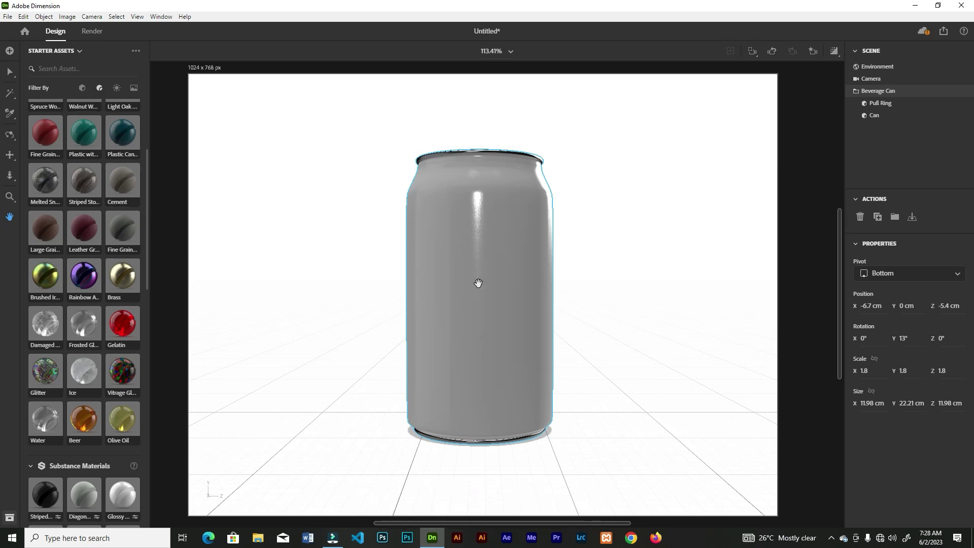
{"action": "scroll", "coordinate": [70, 147], "scroll_direction": "up", "scroll_amount": 3}
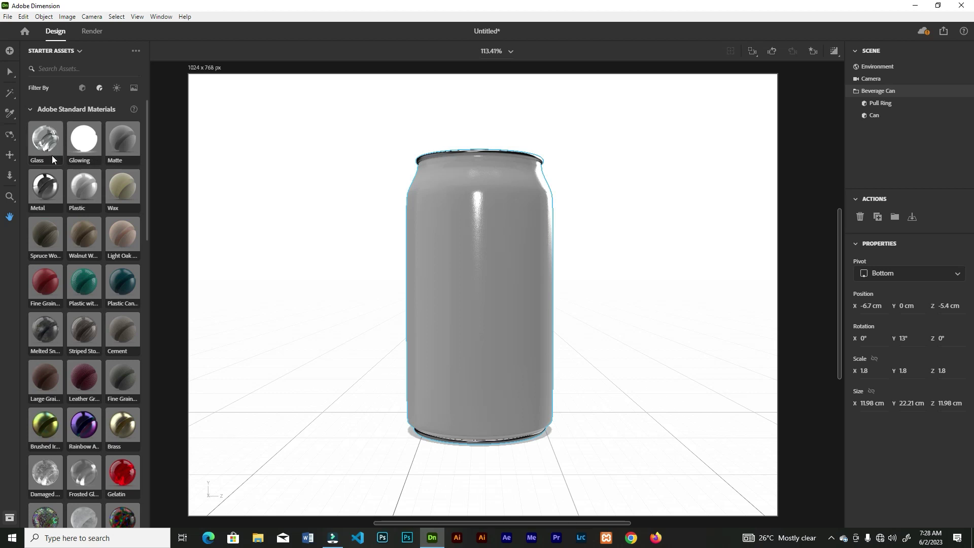
{"action": "left_click", "coordinate": [10, 72]}
{"action": "left_click", "coordinate": [478, 245]}
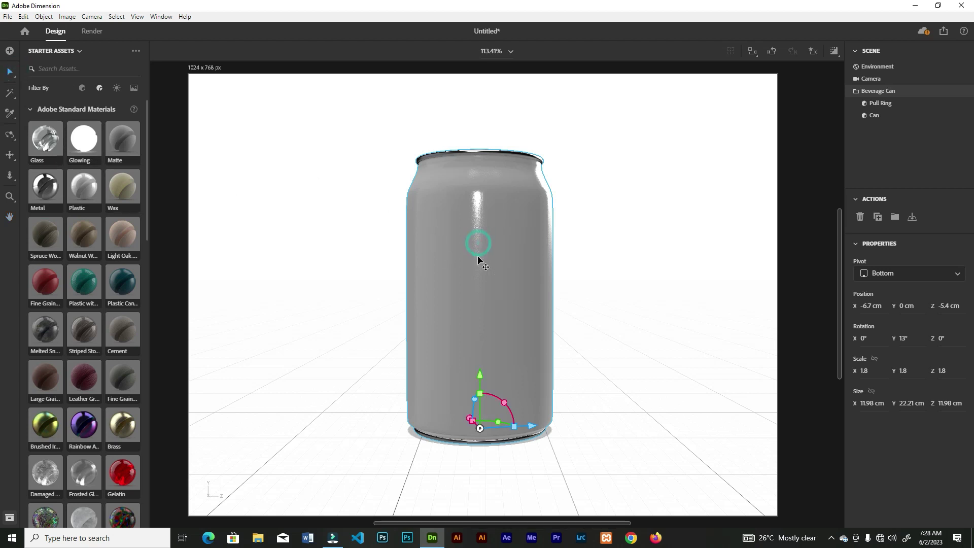
Try the Glass material on the beverage can, undo it, and try Metal instead
{"action": "left_click", "coordinate": [46, 140]}
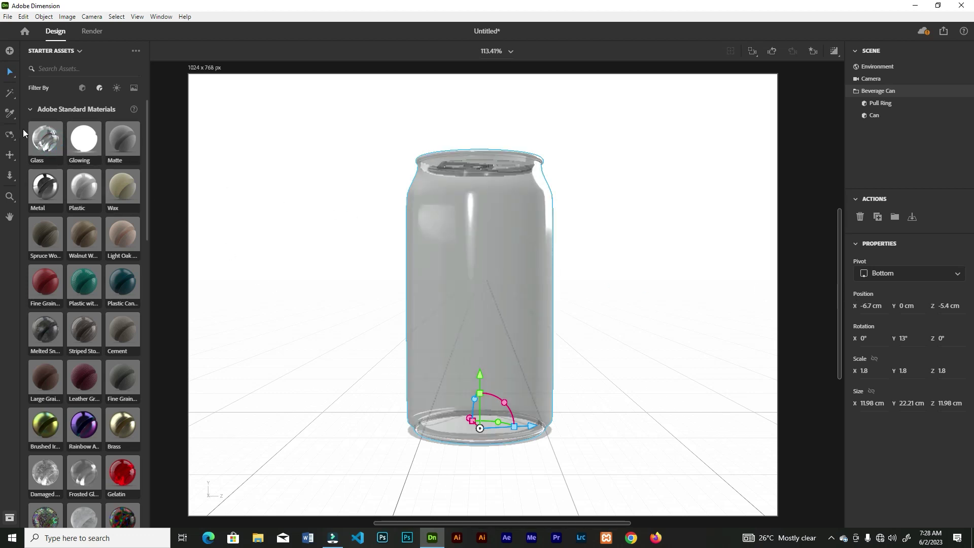
{"action": "key", "text": "ctrl+z"}
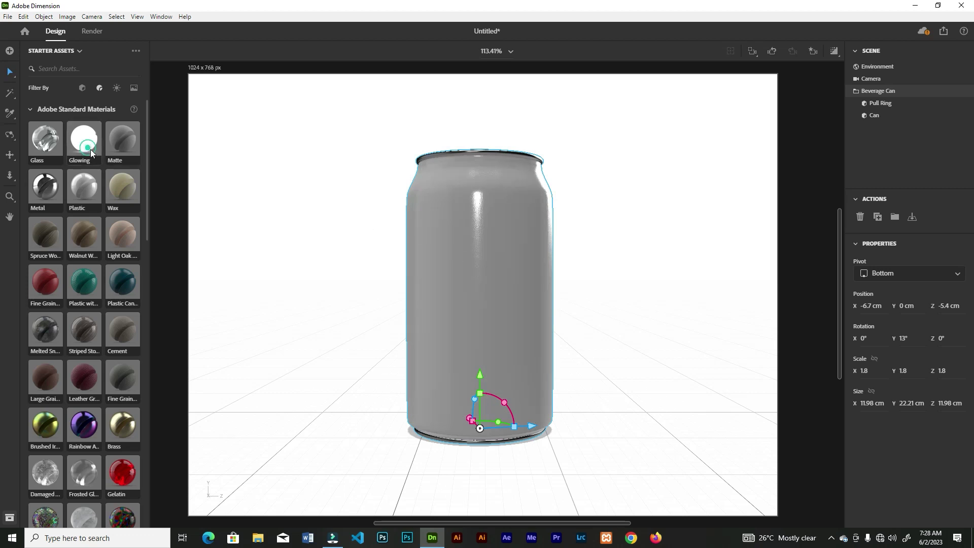
{"action": "left_click_drag", "start_coordinate": [87, 147], "coordinate": [473, 249]}
{"action": "left_click_drag", "start_coordinate": [467, 309], "coordinate": [129, 149]}
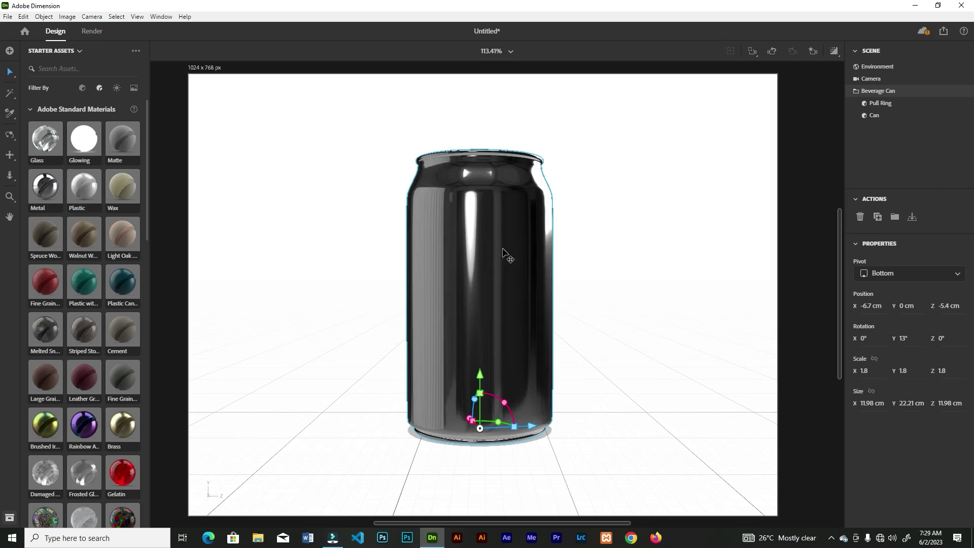
Rotate the beverage can around Y to about -49° and apply the Plastic material to it
{"action": "left_click_drag", "start_coordinate": [499, 423], "coordinate": [527, 443]}
{"action": "left_click", "coordinate": [90, 192]}
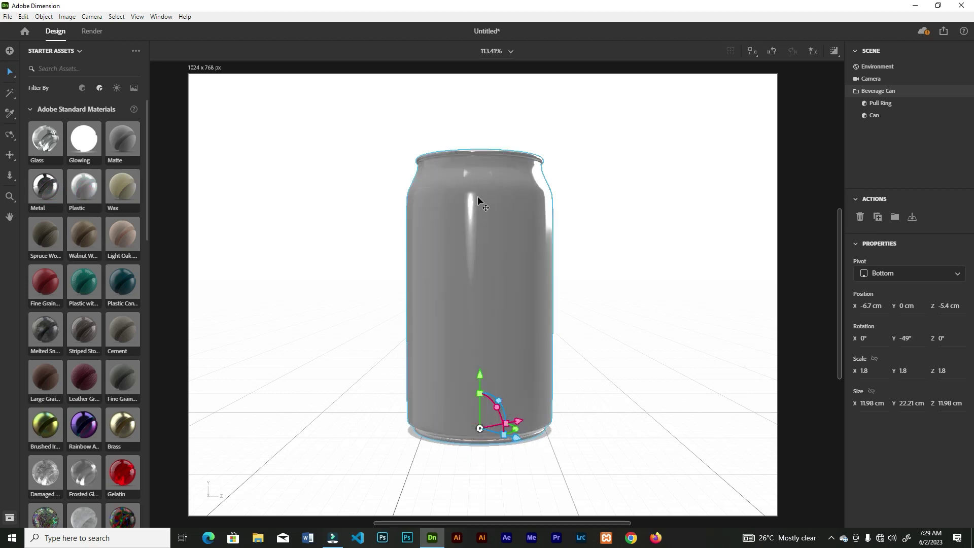
Try the green patterned plastic and a gold substance material on the beverage can
{"action": "scroll", "coordinate": [152, 219], "scroll_direction": "down", "scroll_amount": 5}
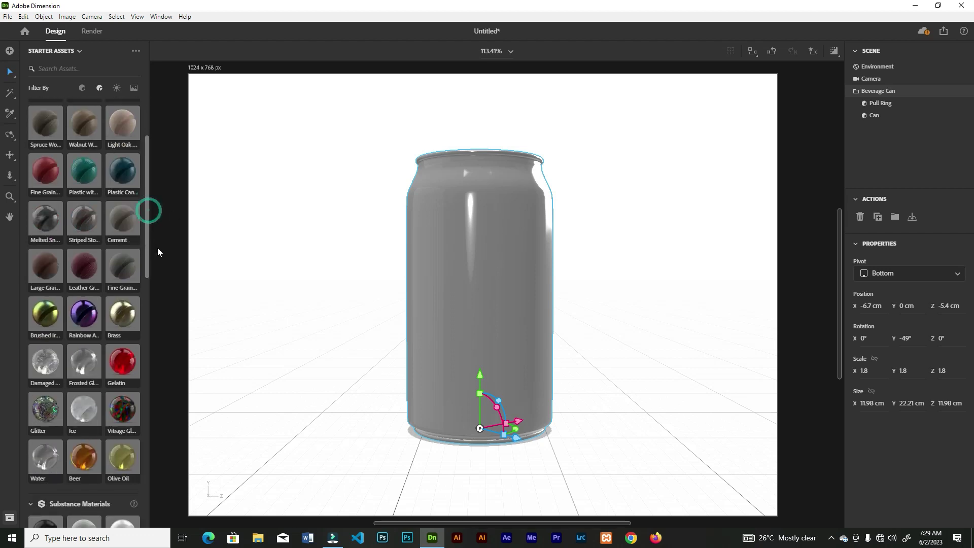
{"action": "left_click_drag", "start_coordinate": [166, 199], "coordinate": [470, 252]}
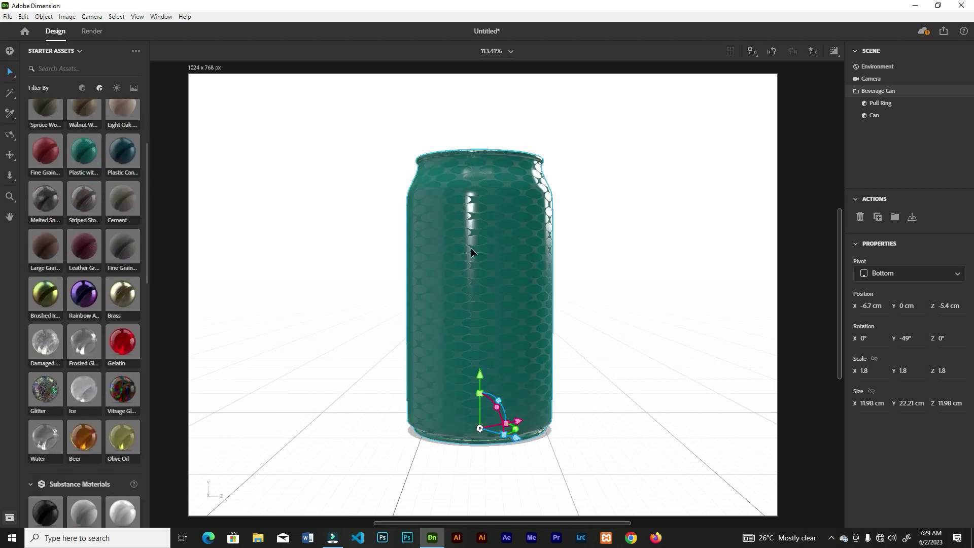
{"action": "scroll", "coordinate": [152, 223], "scroll_direction": "down", "scroll_amount": 4}
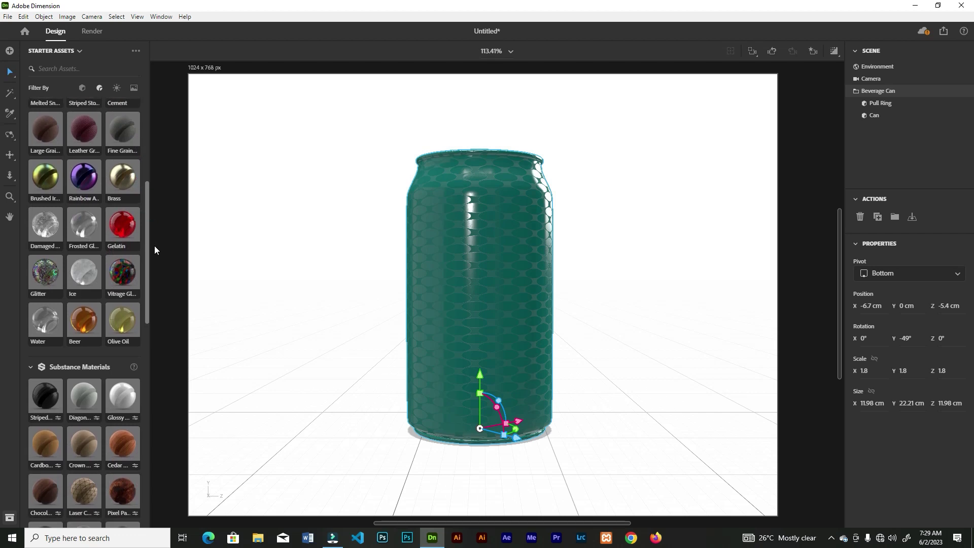
{"action": "left_click_drag", "start_coordinate": [146, 247], "coordinate": [161, 378]}
{"action": "left_click", "coordinate": [51, 363]}
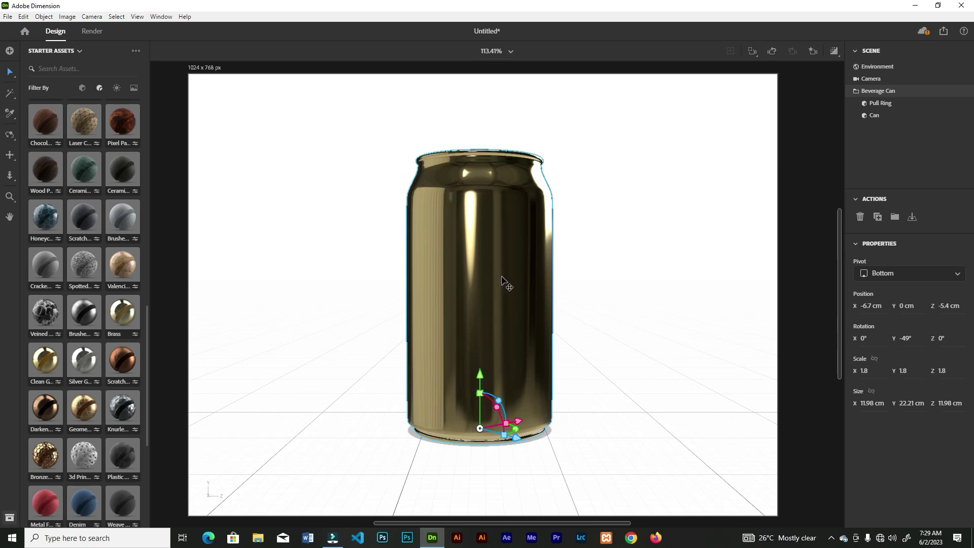
Apply the Metal material to the beverage can, and hide and show its Can part in the scene
{"action": "left_click_drag", "start_coordinate": [148, 329], "coordinate": [52, 135]}
{"action": "left_click", "coordinate": [46, 128]}
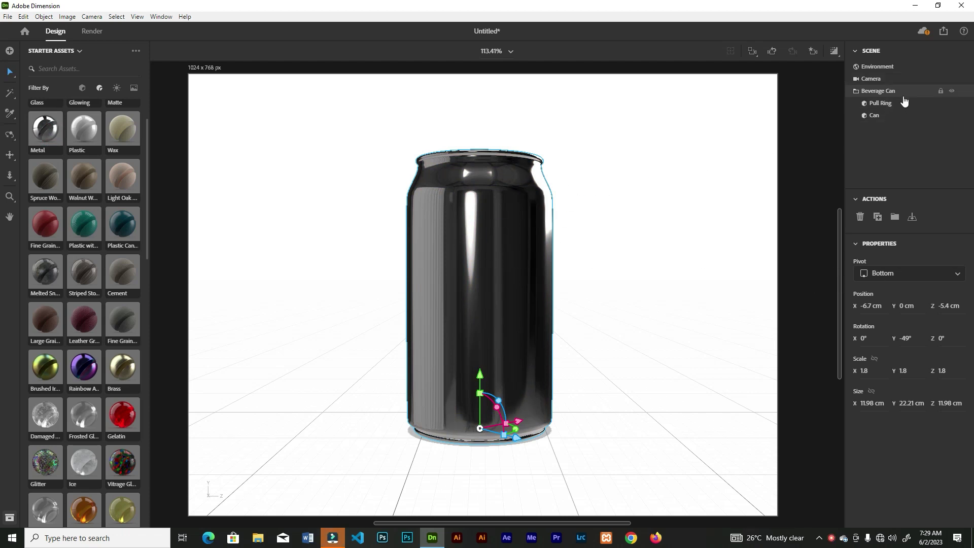
{"action": "left_click", "coordinate": [952, 116]}
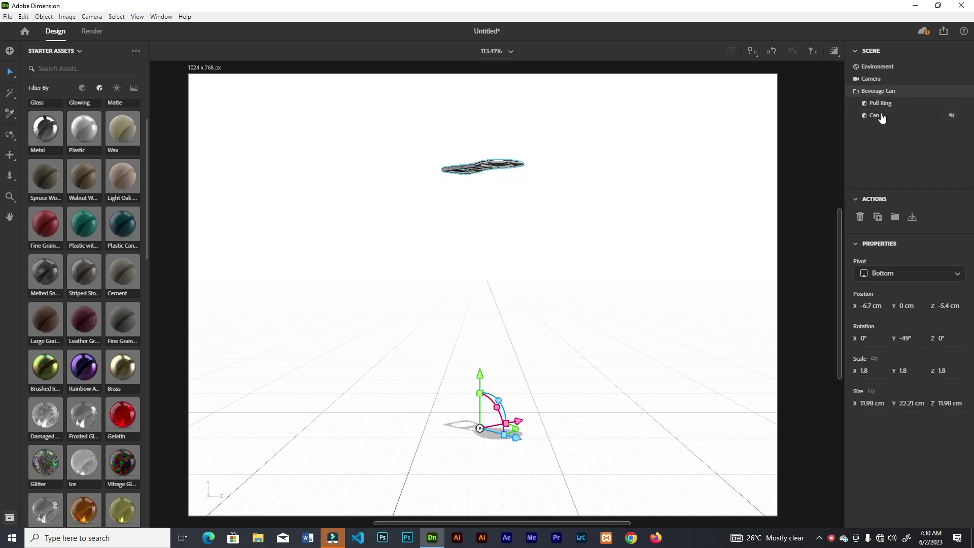
{"action": "left_click", "coordinate": [952, 116]}
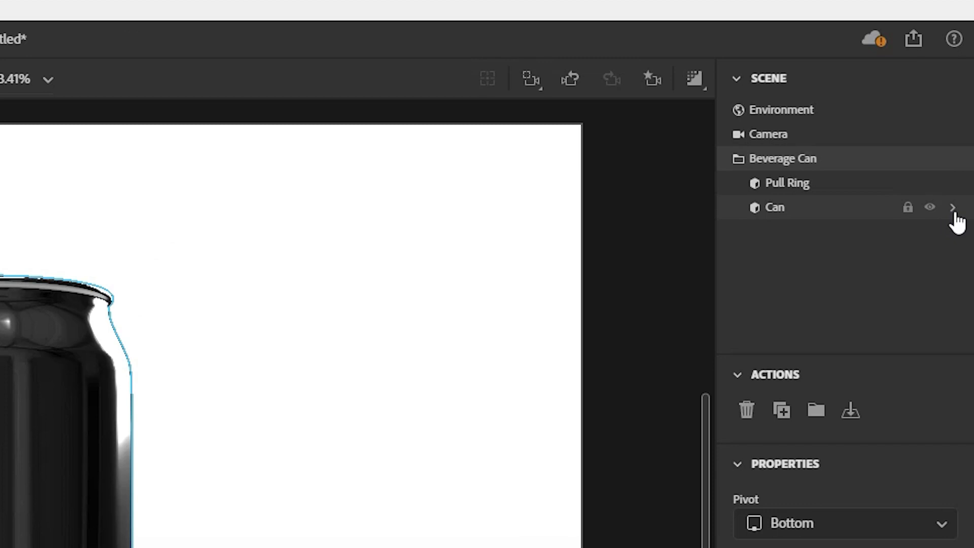
Open the Can part's material and examine the colour modes and image option of its Base Color
{"action": "left_click", "coordinate": [966, 115]}
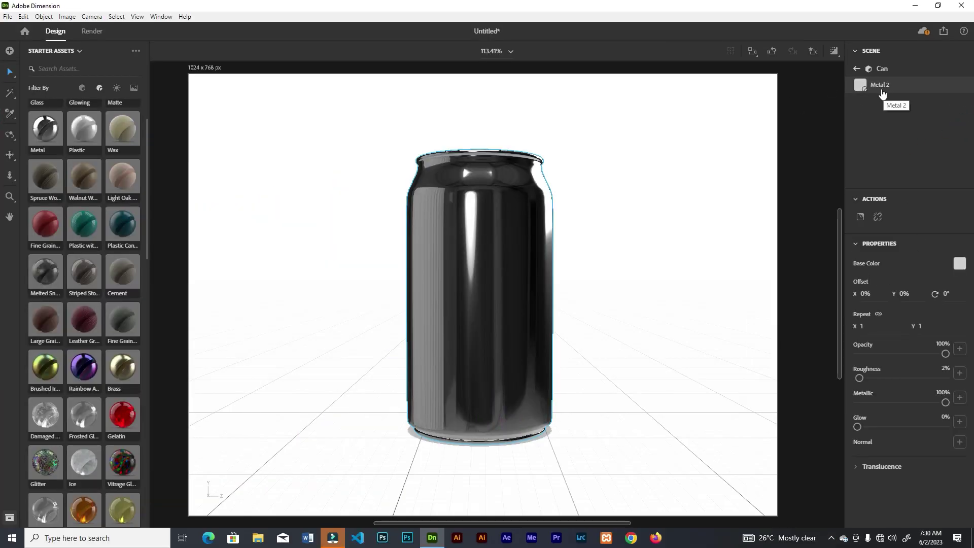
{"action": "left_click", "coordinate": [960, 265]}
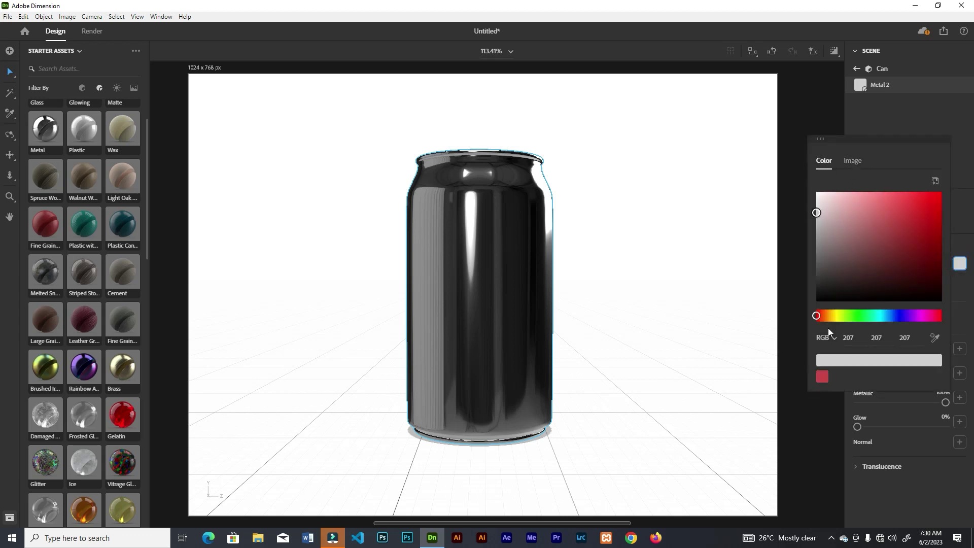
{"action": "left_click", "coordinate": [831, 338]}
{"action": "left_click", "coordinate": [837, 439]}
{"action": "left_click", "coordinate": [825, 338]}
{"action": "left_click", "coordinate": [830, 356]}
{"action": "left_click", "coordinate": [853, 161]}
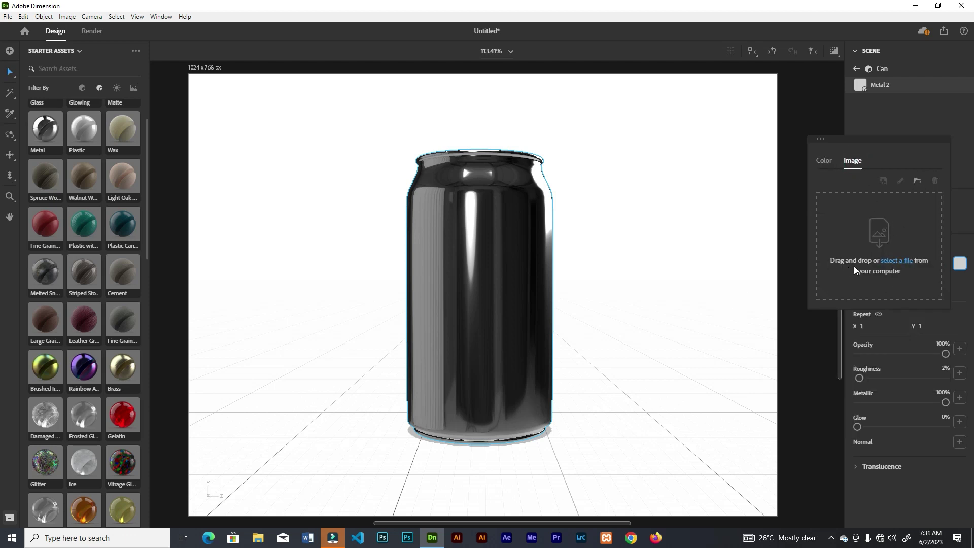
{"action": "left_click", "coordinate": [959, 219]}
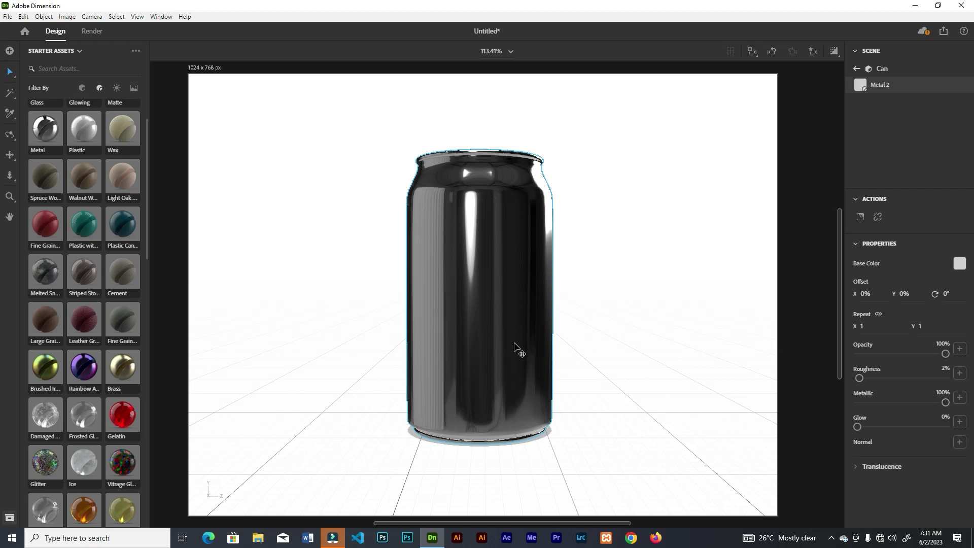
Try the roughness, opacity, metallic and glow settings of the can's metal material, check Translucence, and return to the scene's object list
{"action": "mouse_move", "coordinate": [862, 384]}
{"action": "left_mouse_down"}
{"action": "mouse_move", "coordinate": [920, 381]}
{"action": "mouse_move", "coordinate": [850, 384]}
{"action": "mouse_move", "coordinate": [879, 384]}
{"action": "left_mouse_up"}
{"action": "mouse_move", "coordinate": [945, 354]}
{"action": "left_mouse_down"}
{"action": "mouse_move", "coordinate": [903, 354]}
{"action": "mouse_move", "coordinate": [947, 354]}
{"action": "left_mouse_up"}
{"action": "mouse_move", "coordinate": [944, 405]}
{"action": "left_mouse_down"}
{"action": "mouse_move", "coordinate": [836, 404]}
{"action": "mouse_move", "coordinate": [946, 403]}
{"action": "left_mouse_up"}
{"action": "mouse_move", "coordinate": [859, 426]}
{"action": "left_mouse_down"}
{"action": "mouse_move", "coordinate": [883, 429]}
{"action": "mouse_move", "coordinate": [857, 427]}
{"action": "left_mouse_up"}
{"action": "left_click", "coordinate": [860, 468]}
{"action": "left_click", "coordinate": [859, 470]}
{"action": "left_click", "coordinate": [856, 69]}
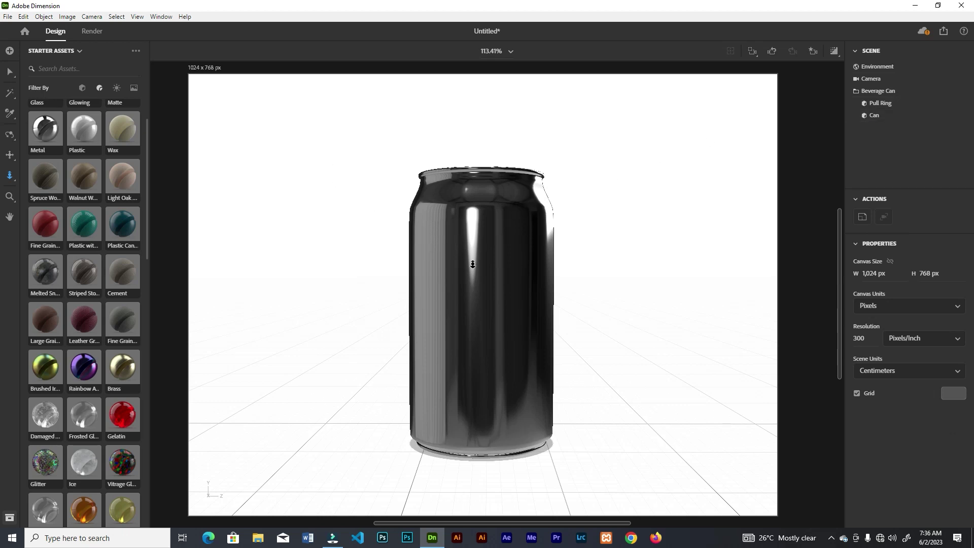
Browse the starter images and models, and return to the list of starter materials
{"action": "left_click", "coordinate": [134, 89]}
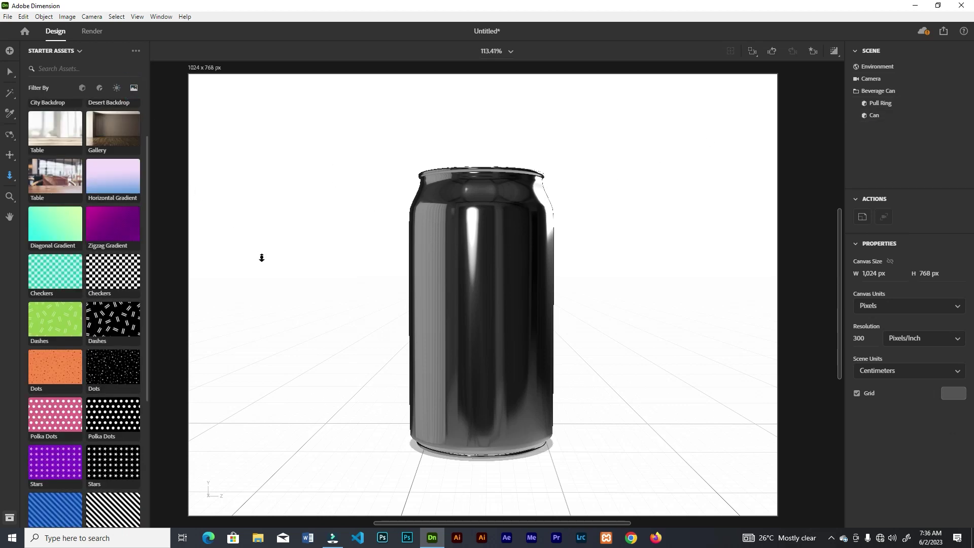
{"action": "left_click_drag", "start_coordinate": [148, 208], "coordinate": [169, 331]}
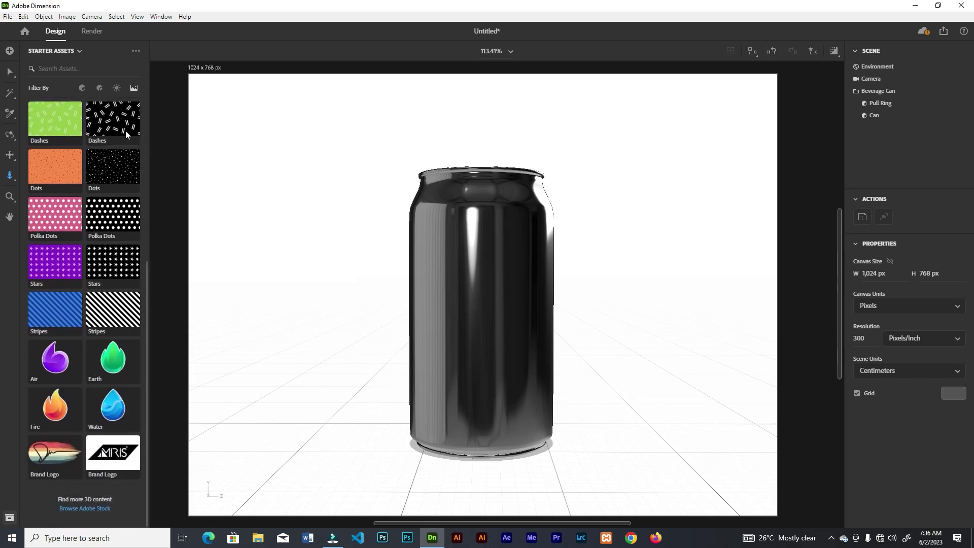
{"action": "left_click", "coordinate": [82, 88]}
{"action": "left_click", "coordinate": [99, 88]}
{"action": "left_click_drag", "start_coordinate": [147, 227], "coordinate": [131, 145]}
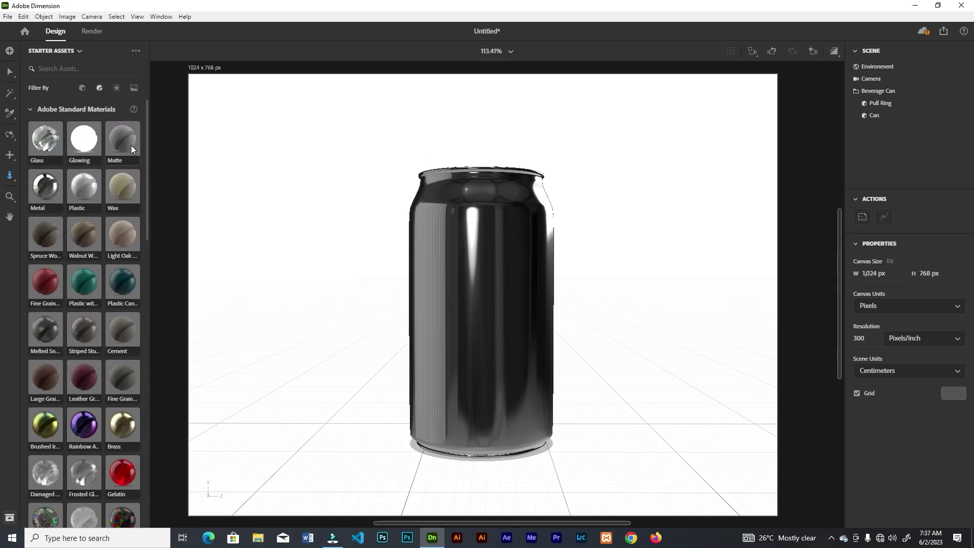
Apply the Plastic material to the beverage can and place the blue Stripes image on its front as a decal
{"action": "key", "text": "v"}
{"action": "left_click", "coordinate": [91, 192]}
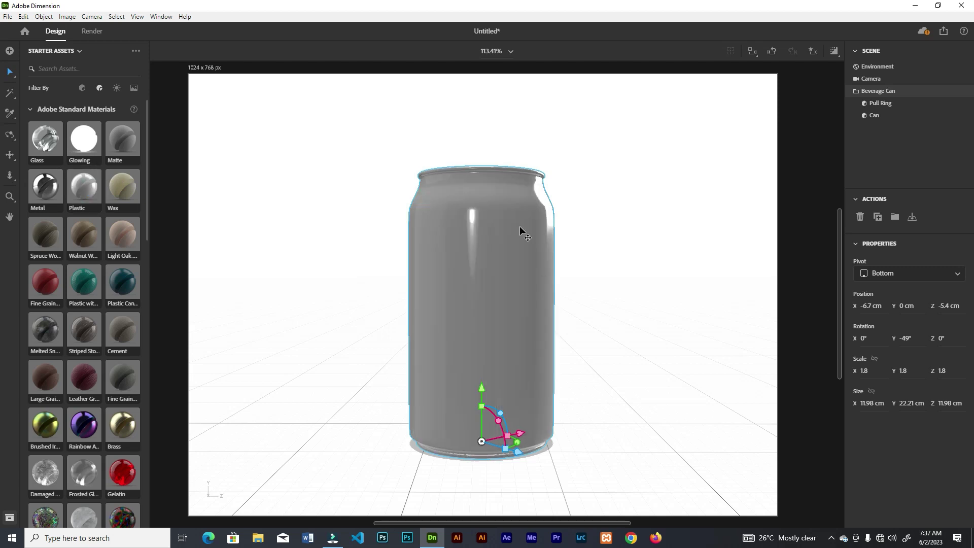
{"action": "left_click", "coordinate": [118, 89]}
{"action": "left_click_drag", "start_coordinate": [148, 188], "coordinate": [146, 305]}
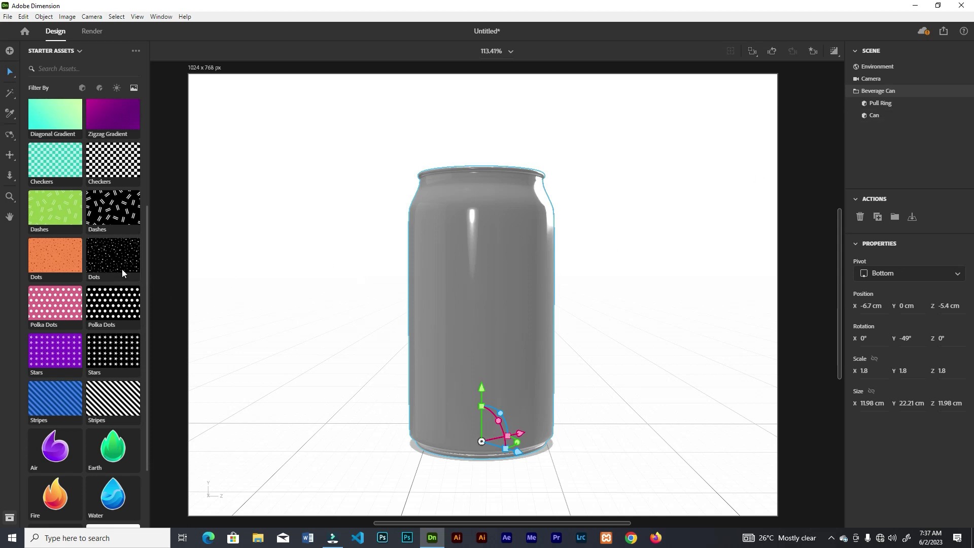
{"action": "left_click_drag", "start_coordinate": [57, 400], "coordinate": [475, 309]}
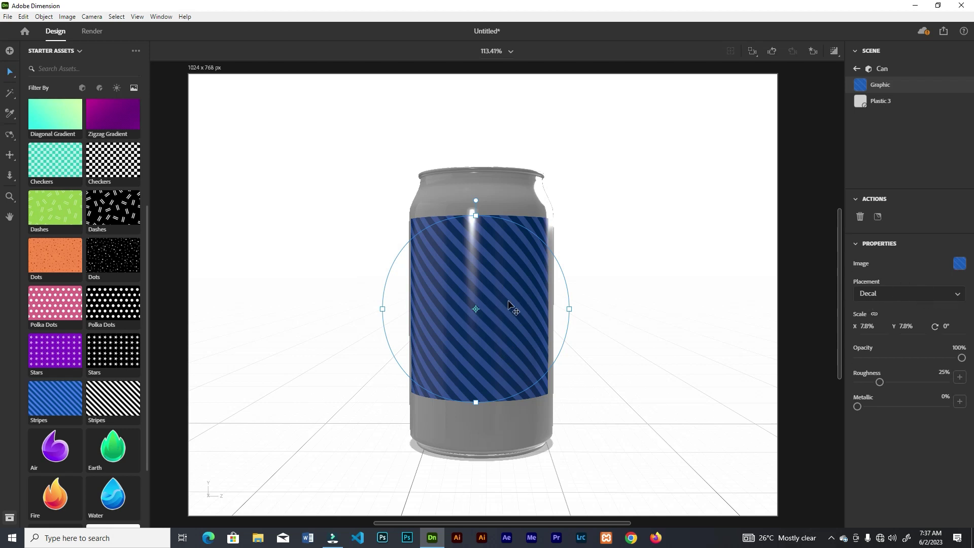
Try to enlarge the stripes decal outward and check it from around the can
{"action": "key", "text": "1"}
{"action": "mouse_move", "coordinate": [485, 336]}
{"action": "left_mouse_down"}
{"action": "mouse_move", "coordinate": [460, 327]}
{"action": "mouse_move", "coordinate": [575, 323]}
{"action": "mouse_move", "coordinate": [483, 341]}
{"action": "left_mouse_up"}
{"action": "key", "text": "v"}
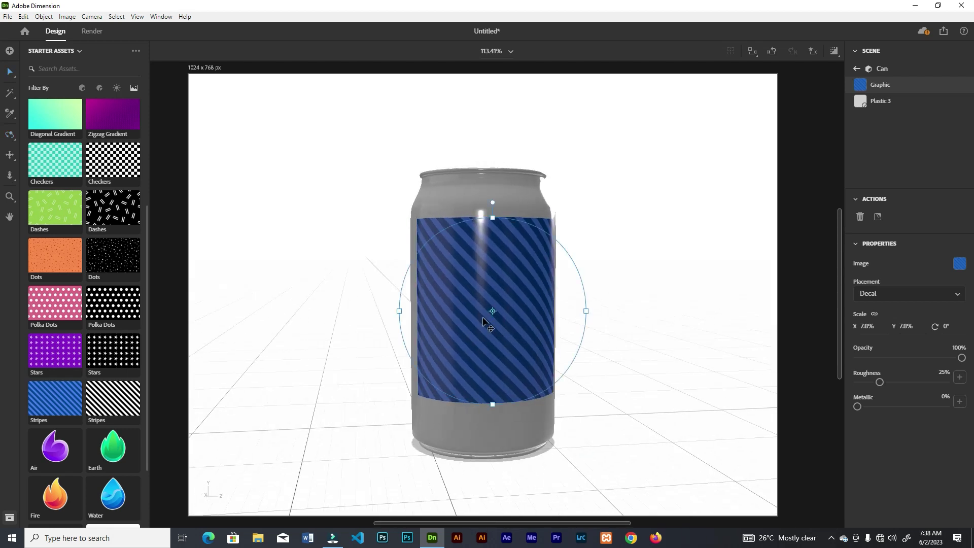
{"action": "left_click_drag", "start_coordinate": [586, 311], "coordinate": [737, 317]}
{"action": "key", "text": "1"}
{"action": "left_click_drag", "start_coordinate": [494, 352], "coordinate": [474, 311]}
{"action": "key", "text": "v"}
{"action": "left_click", "coordinate": [482, 311]}
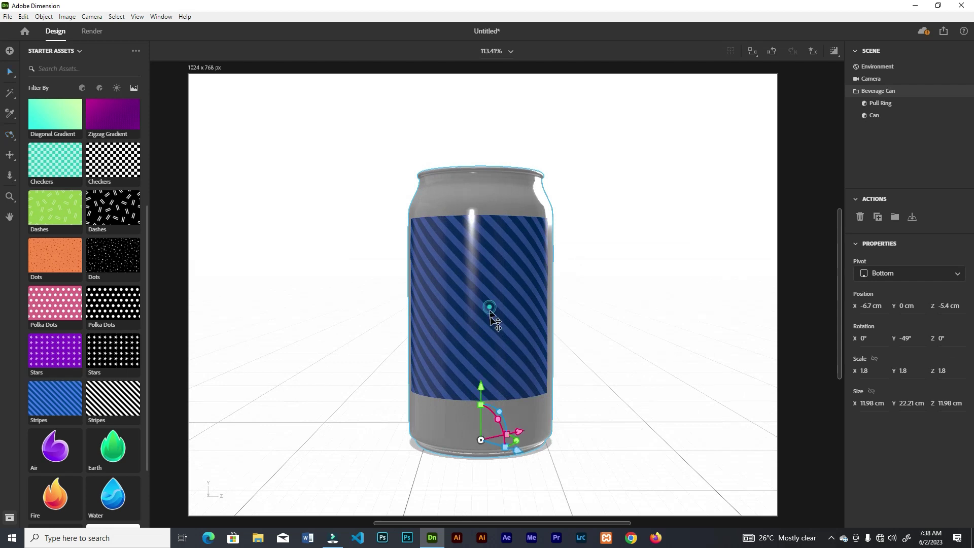
Move the stripes graphic slightly lower on the can and set its placement to Fill
{"action": "double_click", "coordinate": [515, 301]}
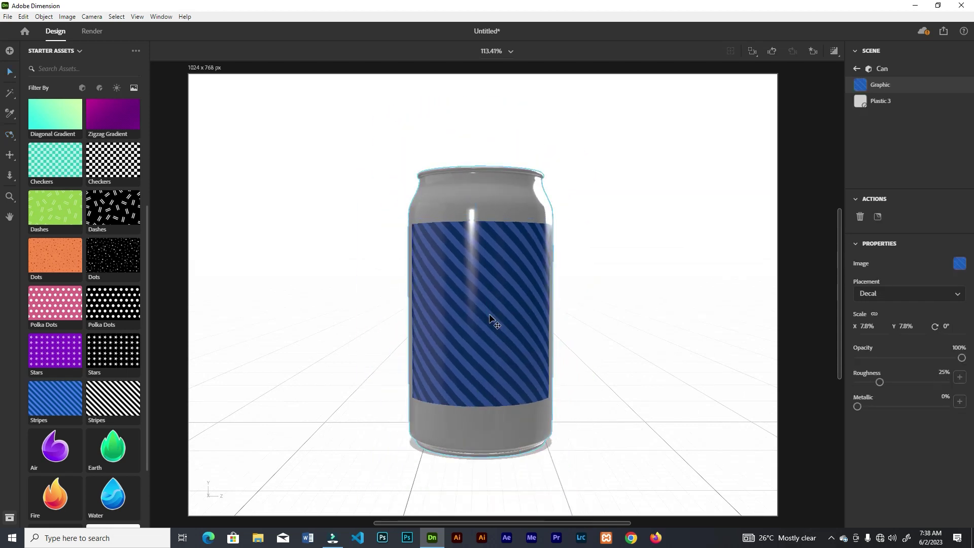
{"action": "left_click_drag", "start_coordinate": [498, 321], "coordinate": [498, 328]}
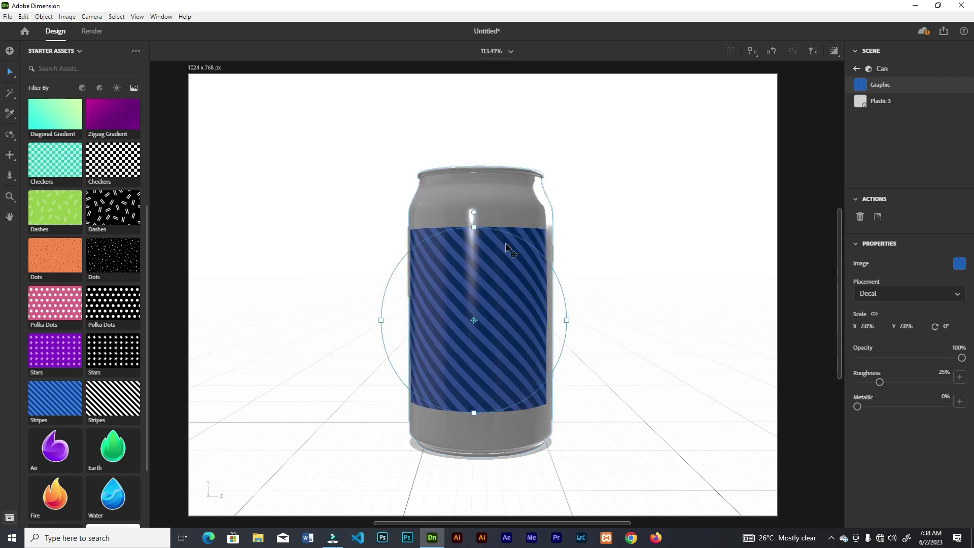
{"action": "left_click", "coordinate": [956, 297]}
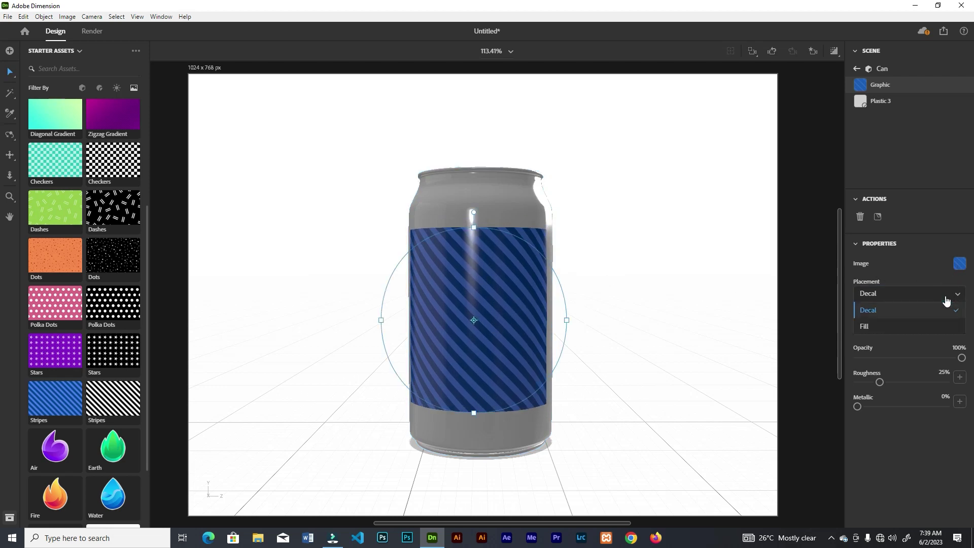
{"action": "left_click", "coordinate": [878, 328]}
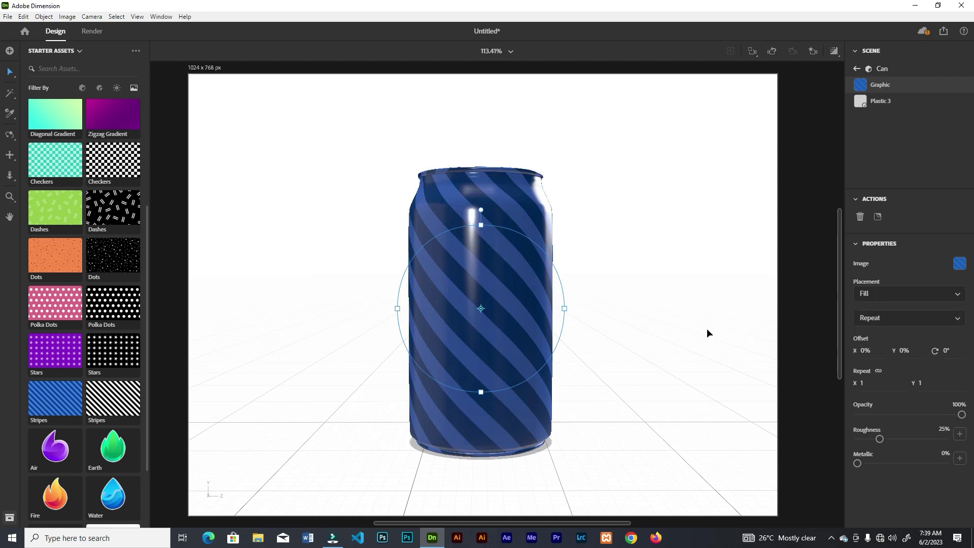
{"action": "key", "text": "1"}
{"action": "left_click_drag", "start_coordinate": [503, 267], "coordinate": [773, 251]}
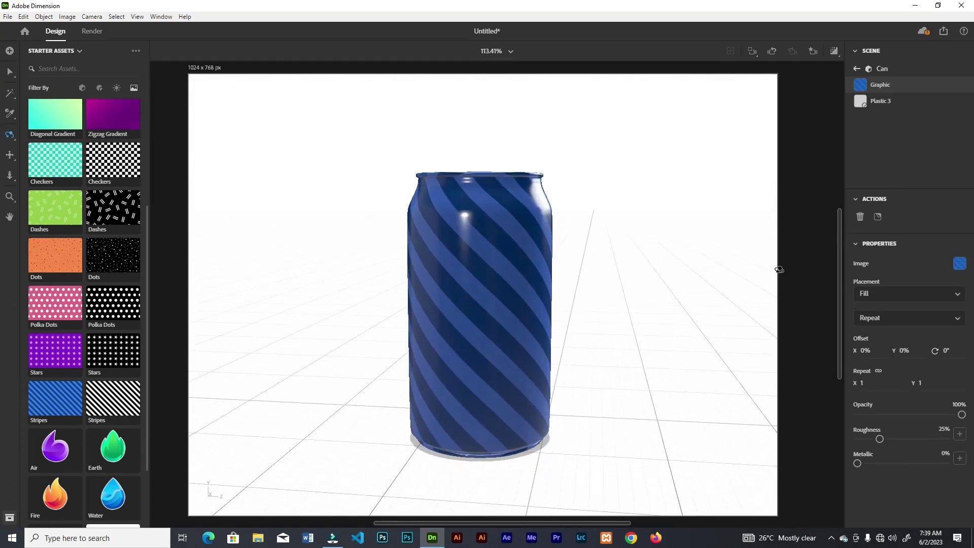
Replace the stripes graphic's image with the qook_graphix file and check the fill around the can
{"action": "left_click", "coordinate": [959, 264]}
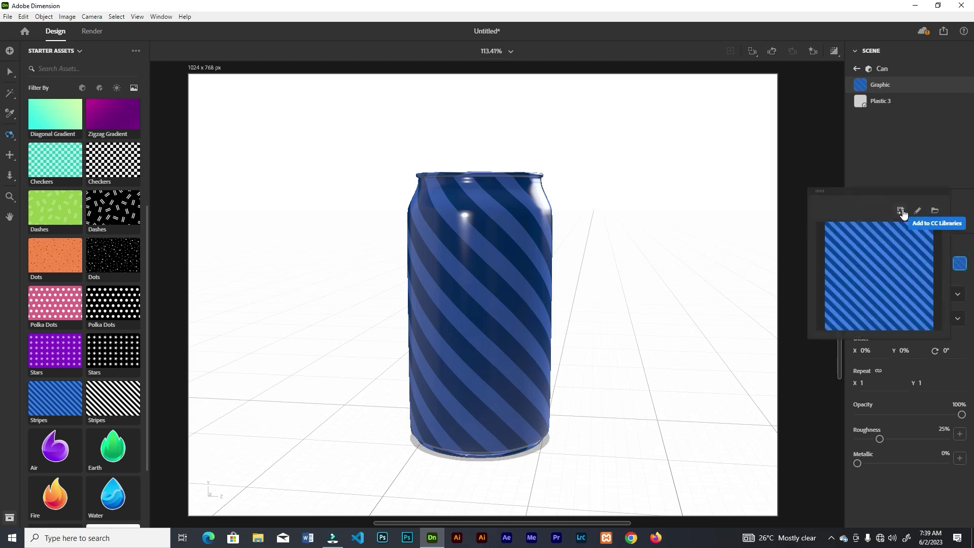
{"action": "left_click", "coordinate": [935, 210]}
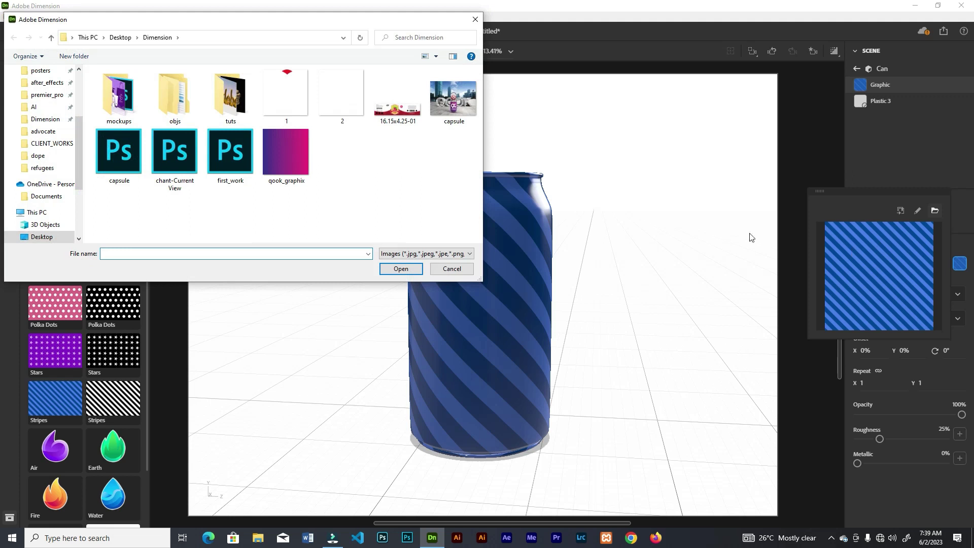
{"action": "left_click", "coordinate": [289, 162]}
{"action": "left_click", "coordinate": [415, 272]}
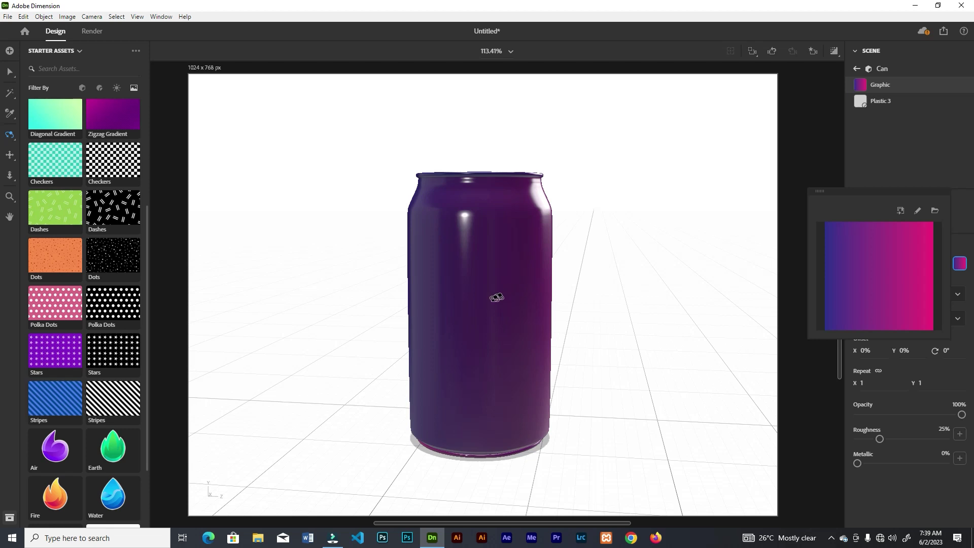
{"action": "left_click_drag", "start_coordinate": [483, 307], "coordinate": [682, 304]}
{"action": "left_click_drag", "start_coordinate": [500, 322], "coordinate": [496, 296]}
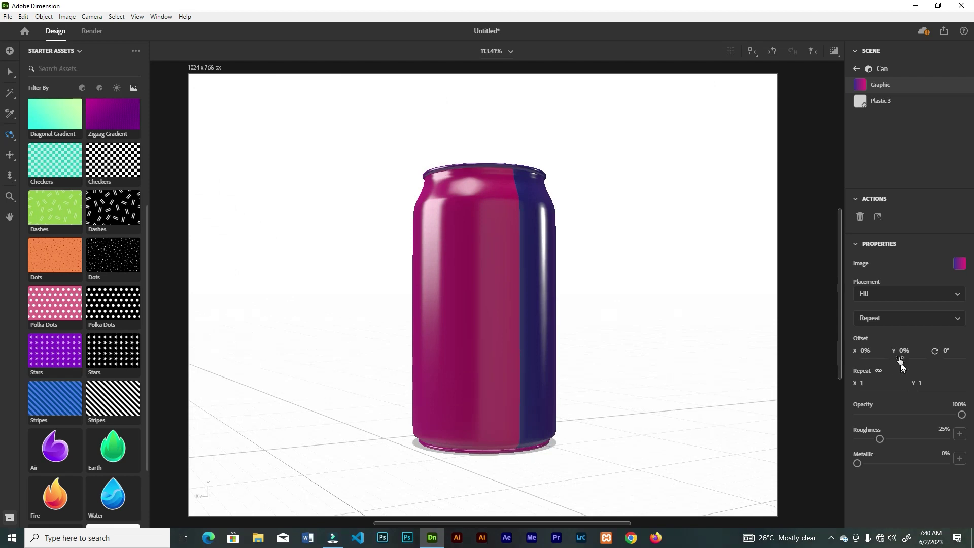
Set the gradient fill's offset to X 58% and Y 44%, and undo the changes back to the stripes image
{"action": "left_click", "coordinate": [864, 350]}
{"action": "type", "text": "35"}
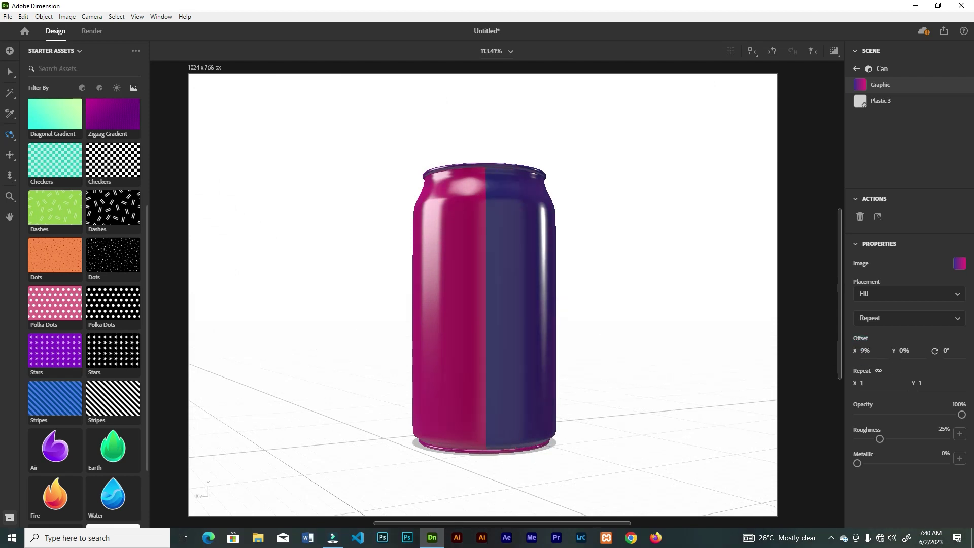
{"action": "key", "text": "Return"}
{"action": "type", "text": "43"}
{"action": "key", "text": "Return"}
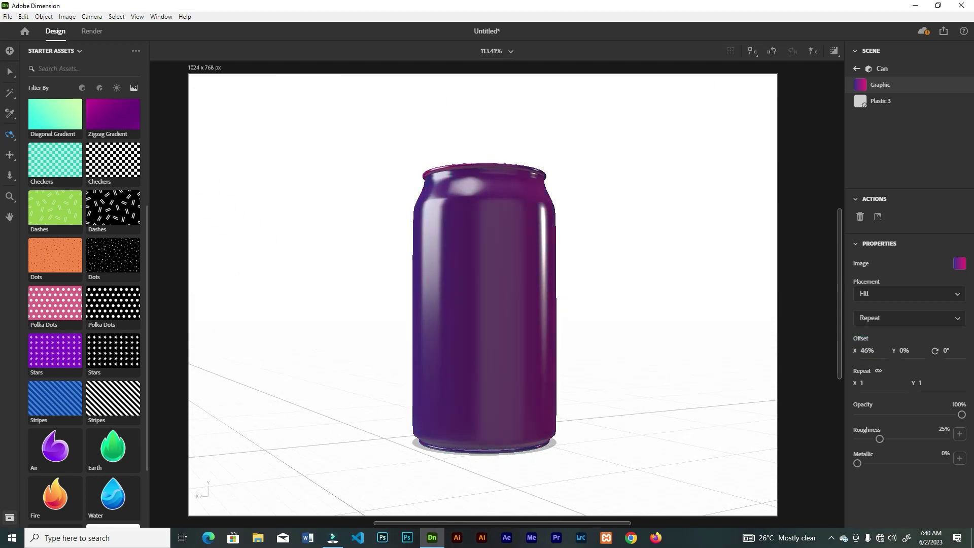
{"action": "left_click", "coordinate": [906, 352]}
{"action": "type", "text": "13"}
{"action": "key", "text": "Return"}
{"action": "left_click_drag", "start_coordinate": [560, 301], "coordinate": [640, 329]}
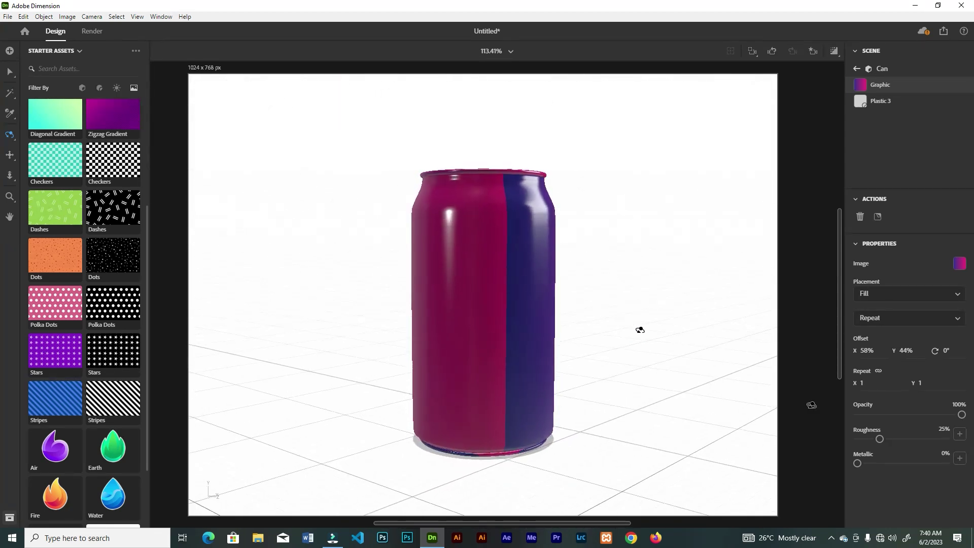
{"action": "left_click_drag", "start_coordinate": [878, 438], "coordinate": [840, 464]}
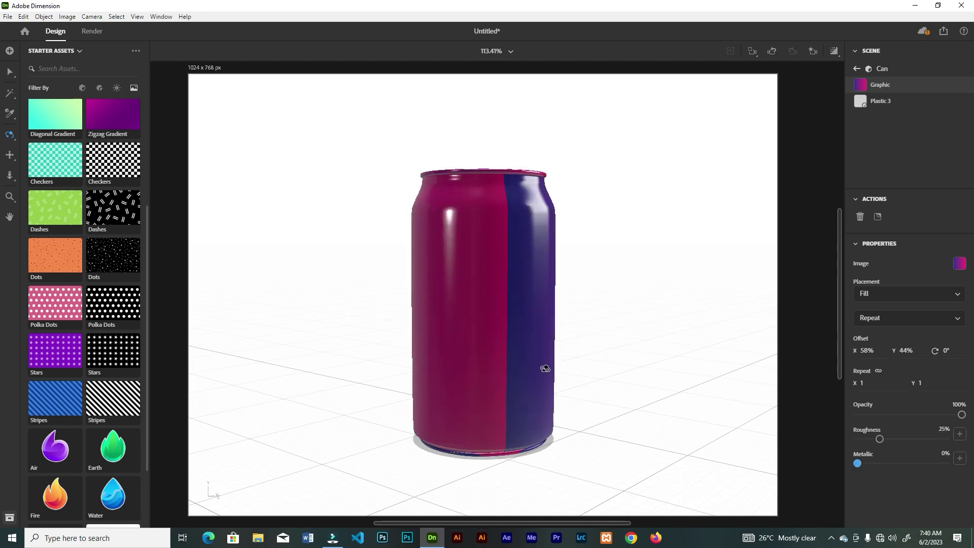
{"action": "key", "text": "ctrl+z"}
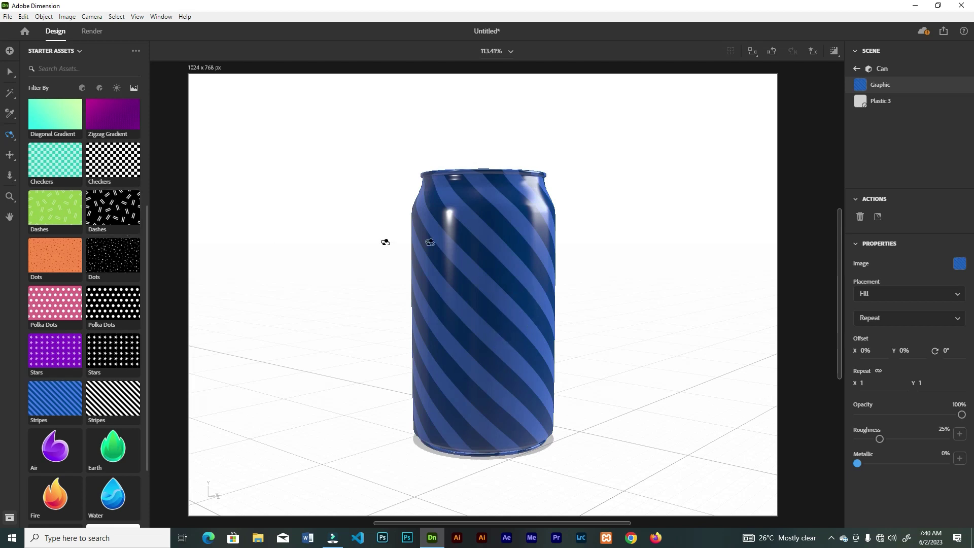
Switch to File Explorer and place image file 2 from the Dimension folder on the front of the striped can
{"action": "key", "text": "v"}
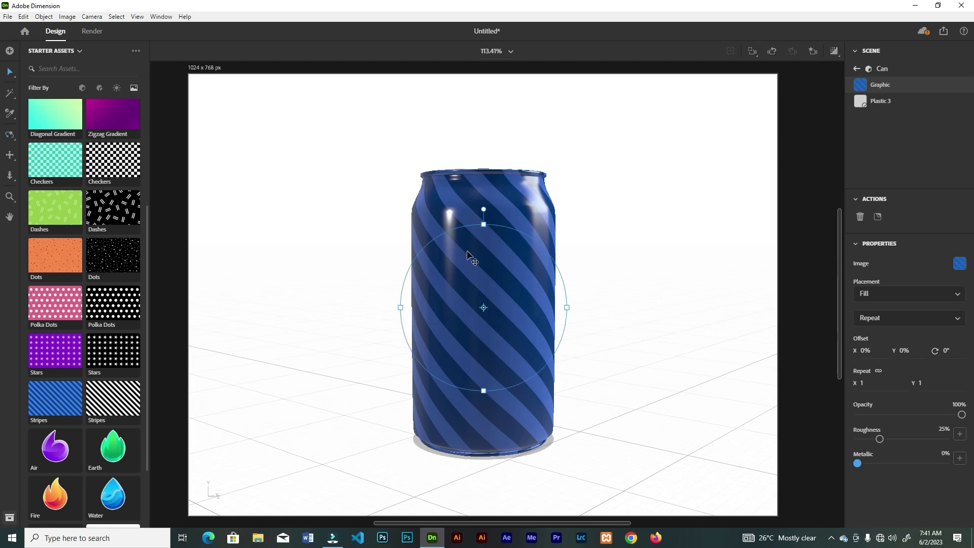
{"action": "left_click", "coordinate": [512, 401]}
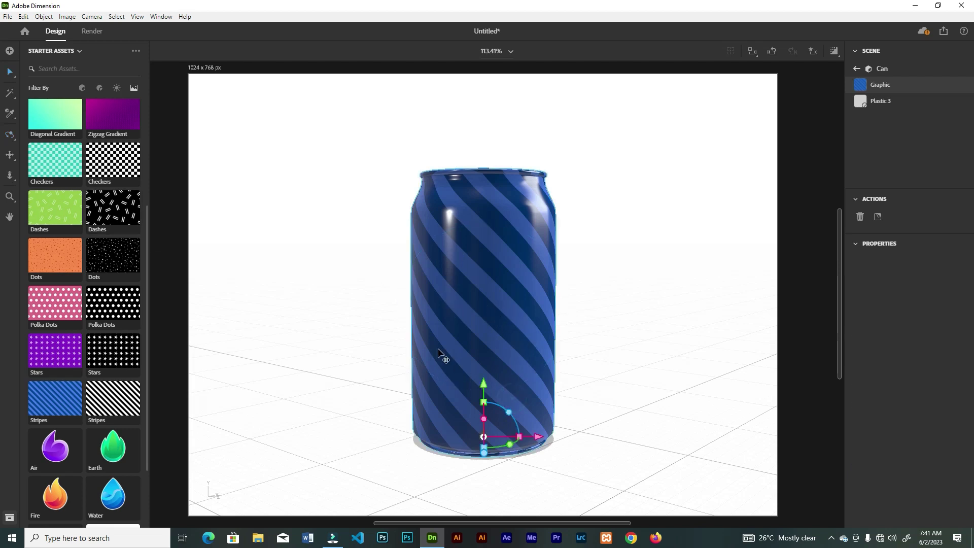
{"action": "scroll", "coordinate": [157, 332], "scroll_direction": "down", "scroll_amount": 2}
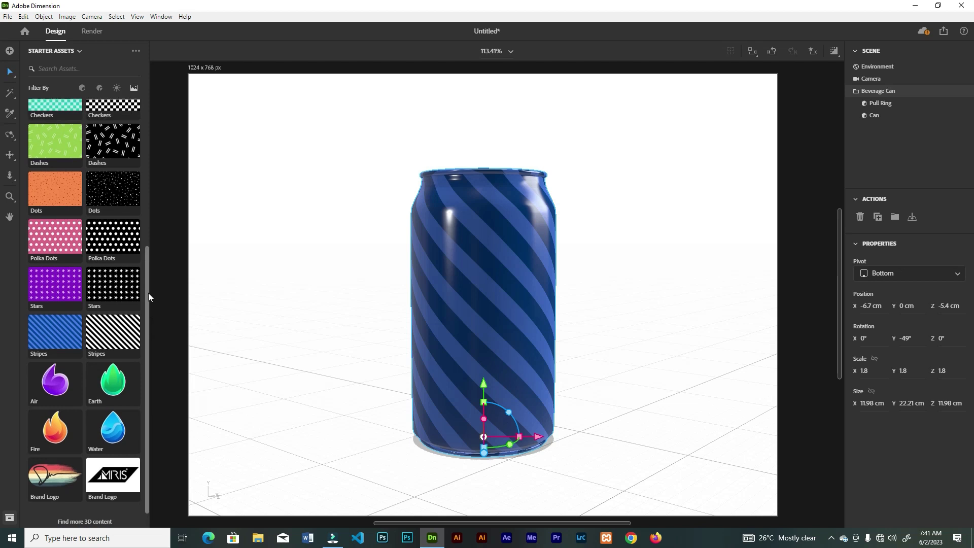
{"action": "scroll", "coordinate": [148, 294], "scroll_direction": "up", "scroll_amount": 5}
{"action": "scroll", "coordinate": [152, 221], "scroll_direction": "down", "scroll_amount": 1}
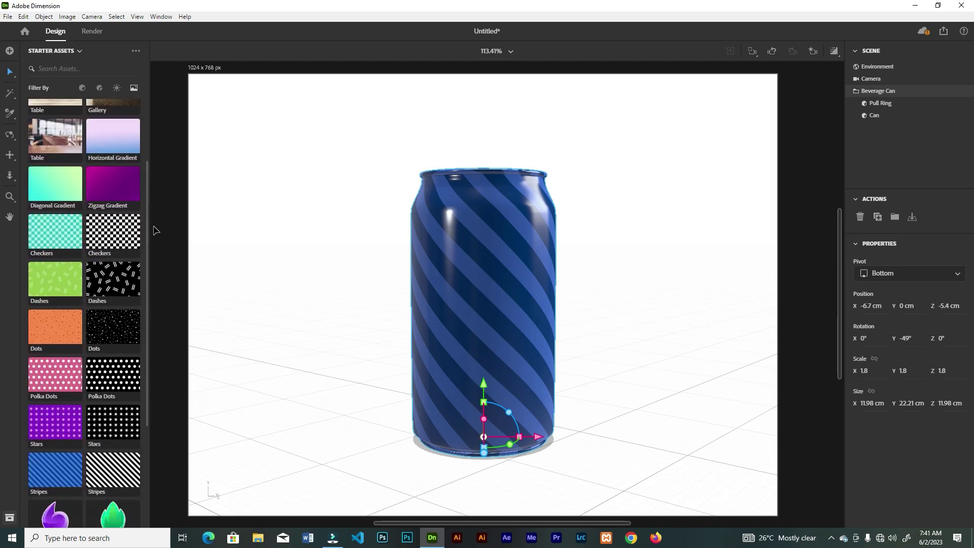
{"action": "left_click", "coordinate": [259, 538]}
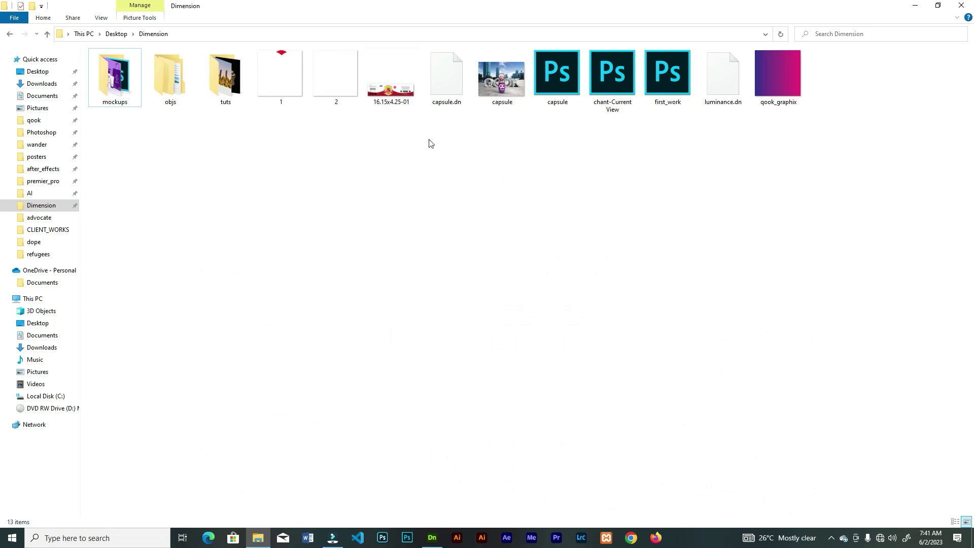
{"action": "left_click_drag", "start_coordinate": [333, 77], "coordinate": [485, 321]}
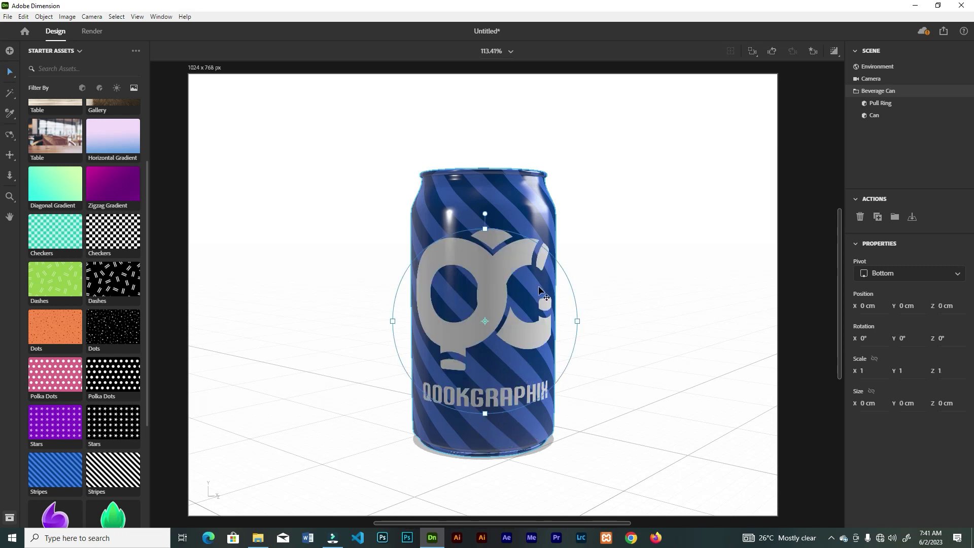
Scale the logo decal on the can to 4.5% and set its placement to Fill
{"action": "left_click_drag", "start_coordinate": [485, 228], "coordinate": [485, 267]}
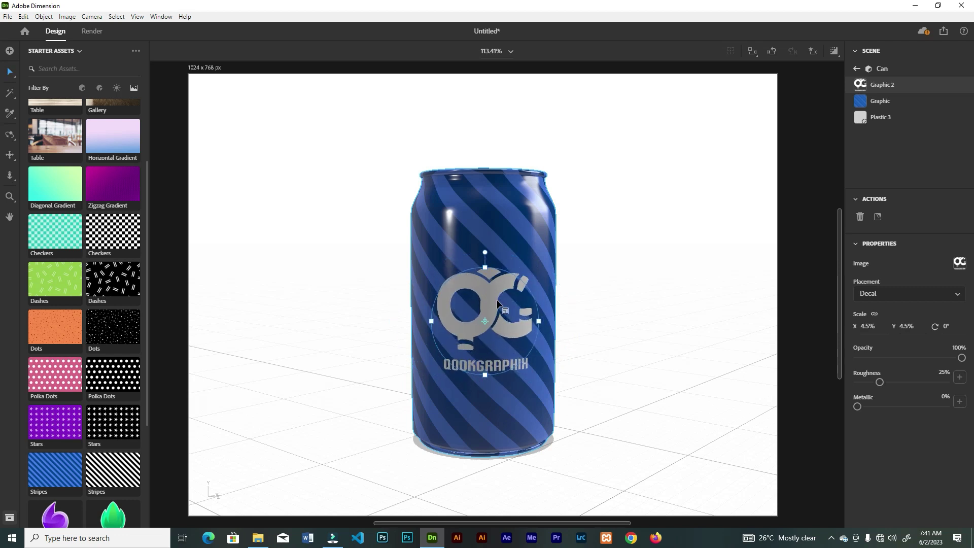
{"action": "key", "text": "1"}
{"action": "left_click_drag", "start_coordinate": [391, 289], "coordinate": [460, 273]}
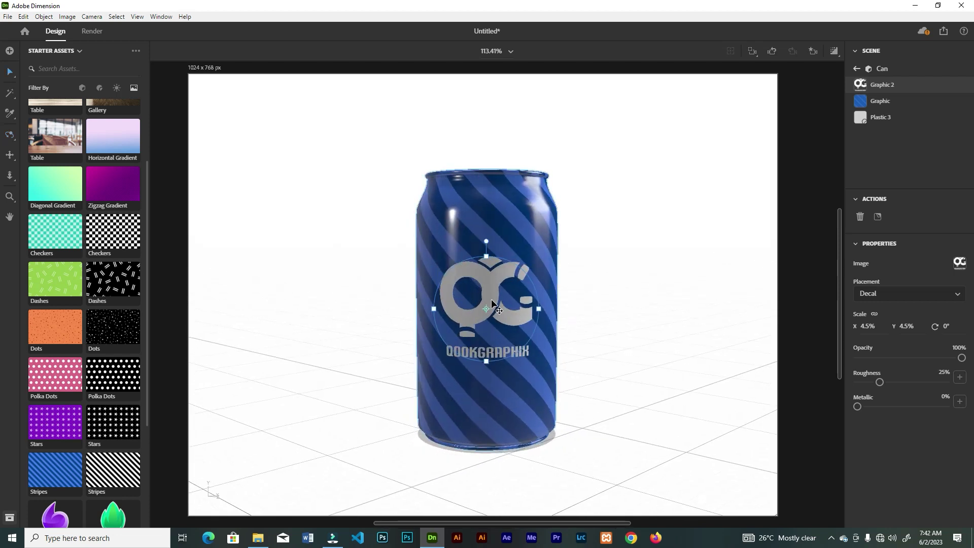
{"action": "key", "text": "v"}
{"action": "left_click", "coordinate": [900, 293]}
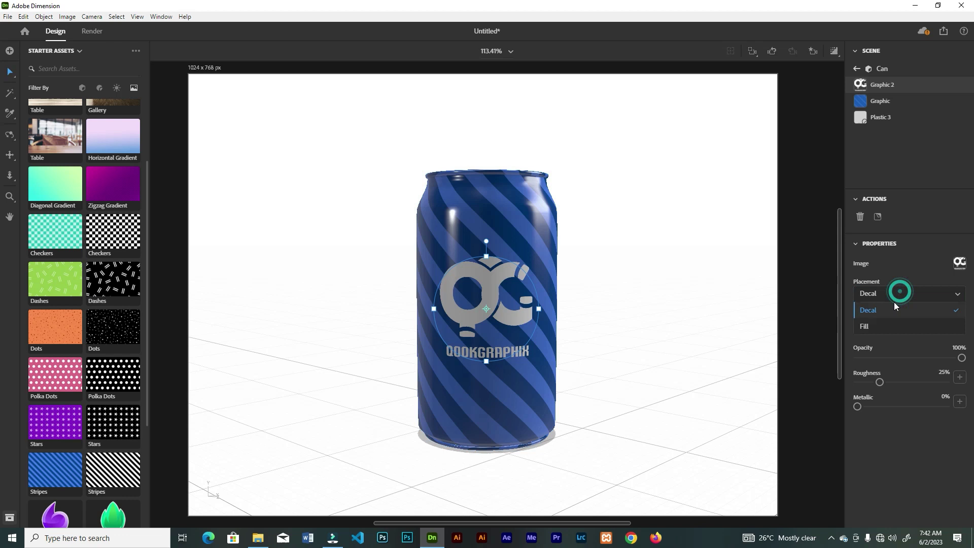
{"action": "left_click", "coordinate": [872, 326]}
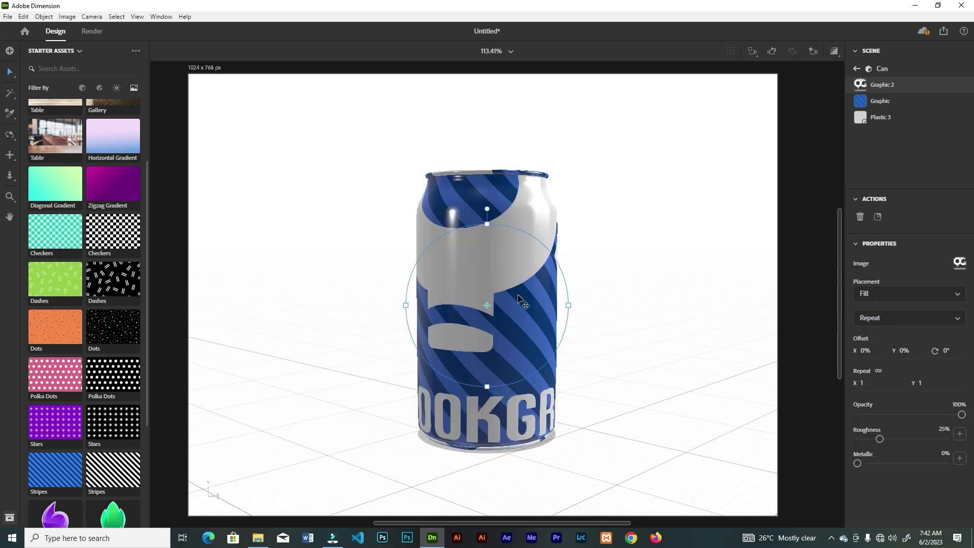
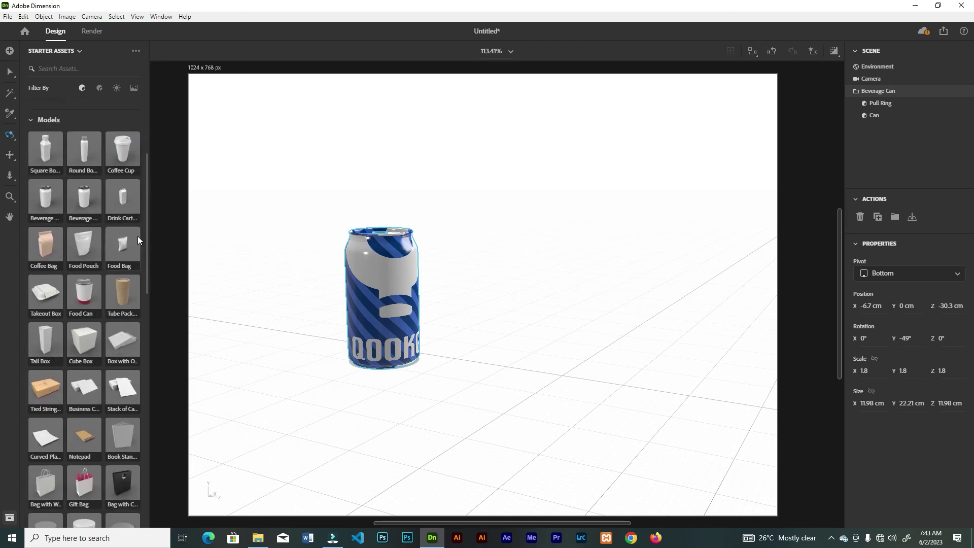
Add the Coffee Cup model beside the beverage can and change its Lid's base color to light yellow
{"action": "left_click_drag", "start_coordinate": [122, 150], "coordinate": [566, 343]}
{"action": "mouse_move", "coordinate": [539, 339]}
{"action": "left_mouse_down"}
{"action": "mouse_move", "coordinate": [550, 305]}
{"action": "mouse_move", "coordinate": [541, 294]}
{"action": "mouse_move", "coordinate": [531, 347]}
{"action": "left_mouse_up"}
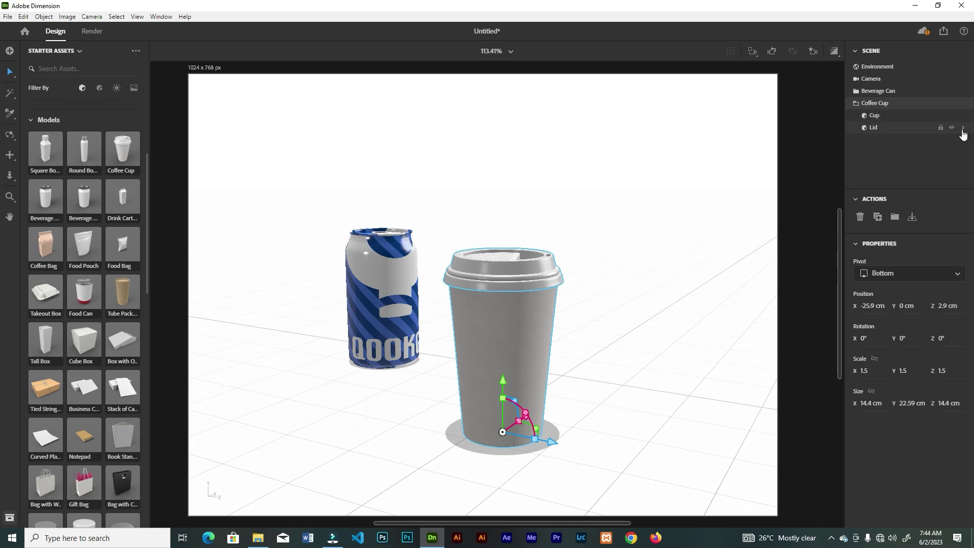
{"action": "left_click", "coordinate": [962, 129]}
{"action": "left_click", "coordinate": [959, 265]}
{"action": "left_click", "coordinate": [891, 243]}
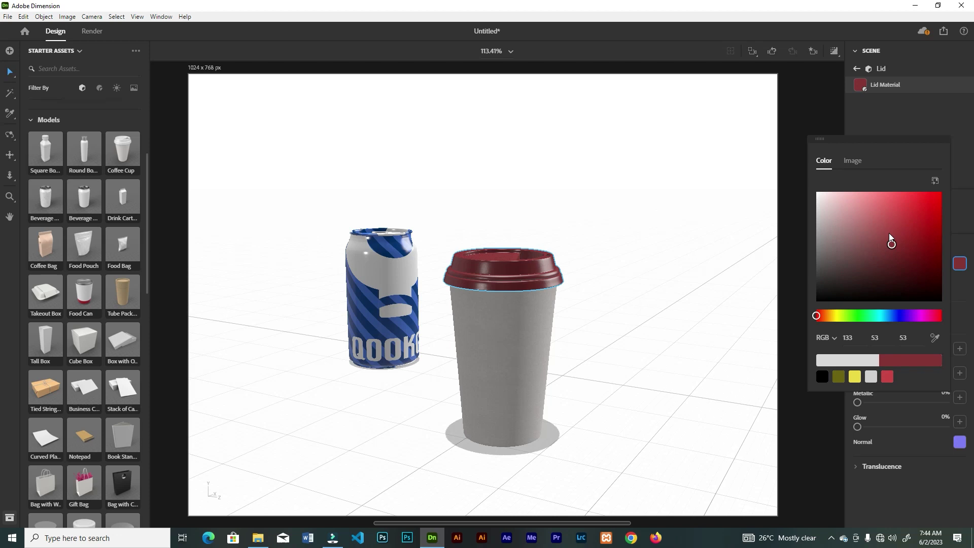
{"action": "left_click", "coordinate": [835, 315]}
{"action": "left_click", "coordinate": [876, 202]}
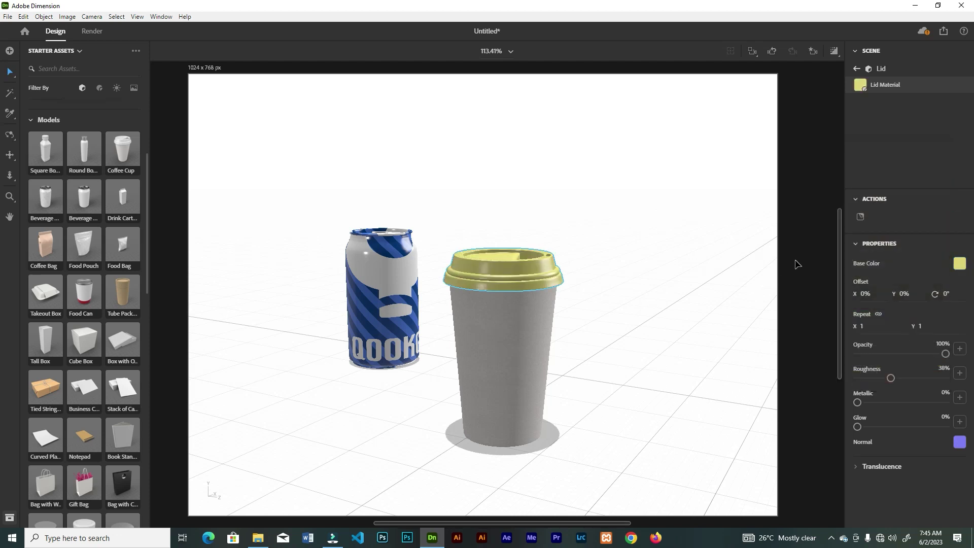
{"action": "left_click", "coordinate": [857, 69]}
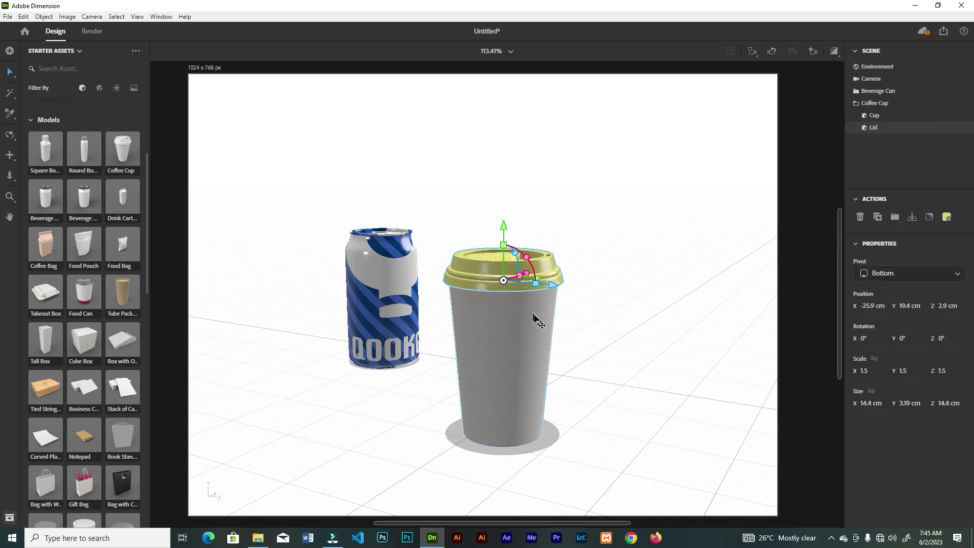
{"action": "mouse_move", "coordinate": [601, 282]}
{"action": "left_mouse_down"}
{"action": "mouse_move", "coordinate": [604, 365]}
{"action": "mouse_move", "coordinate": [559, 437]}
{"action": "mouse_move", "coordinate": [635, 319]}
{"action": "mouse_move", "coordinate": [643, 260]}
{"action": "mouse_move", "coordinate": [635, 282]}
{"action": "mouse_move", "coordinate": [615, 291]}
{"action": "left_mouse_up"}
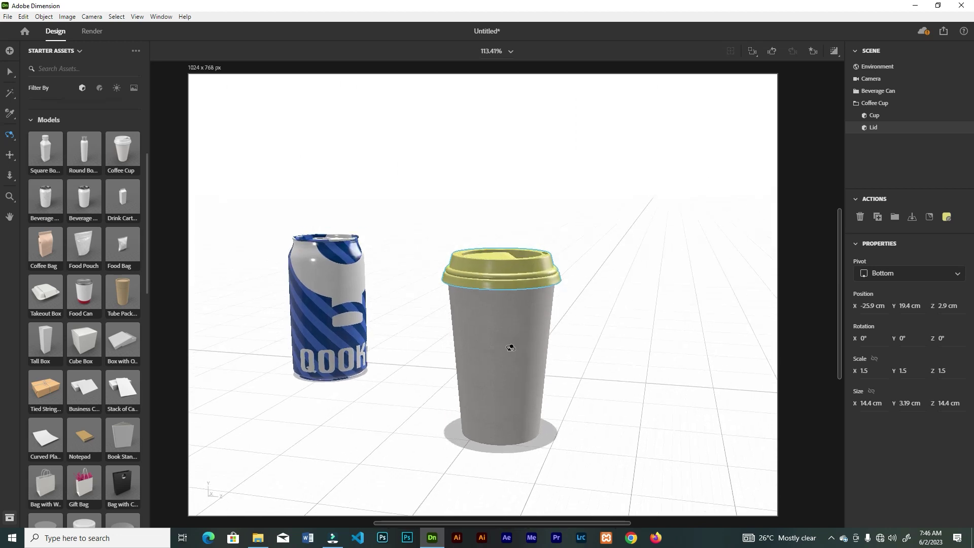
Set the coffee cup body's base color to the dark blue sampled from the can, RGB 40, 71, 137, and its roughness to 29%
{"action": "key", "text": "v"}
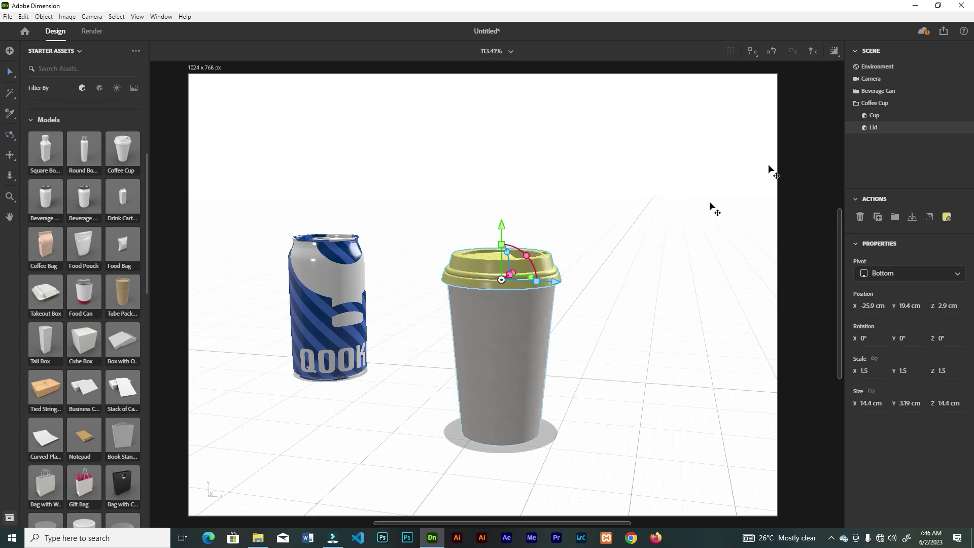
{"action": "left_click", "coordinate": [882, 115]}
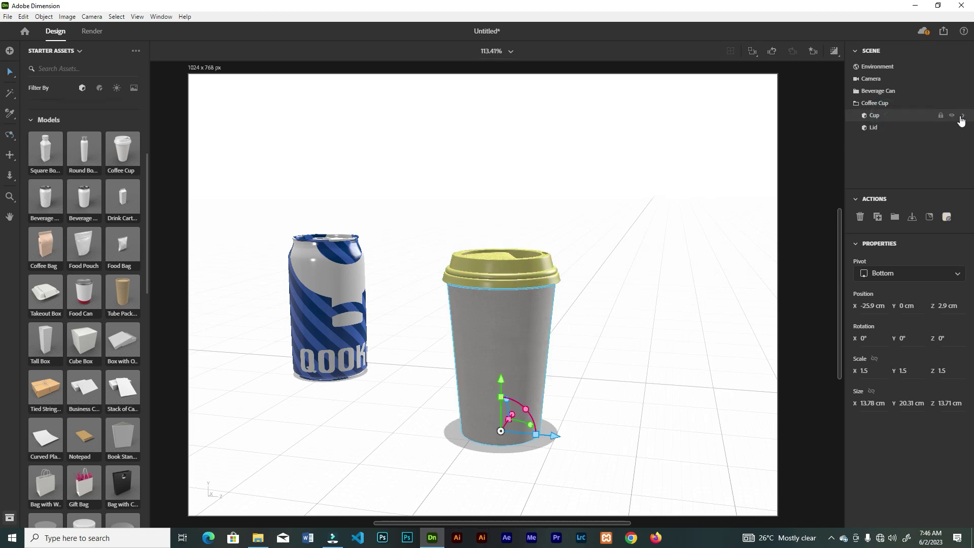
{"action": "left_click", "coordinate": [964, 118]}
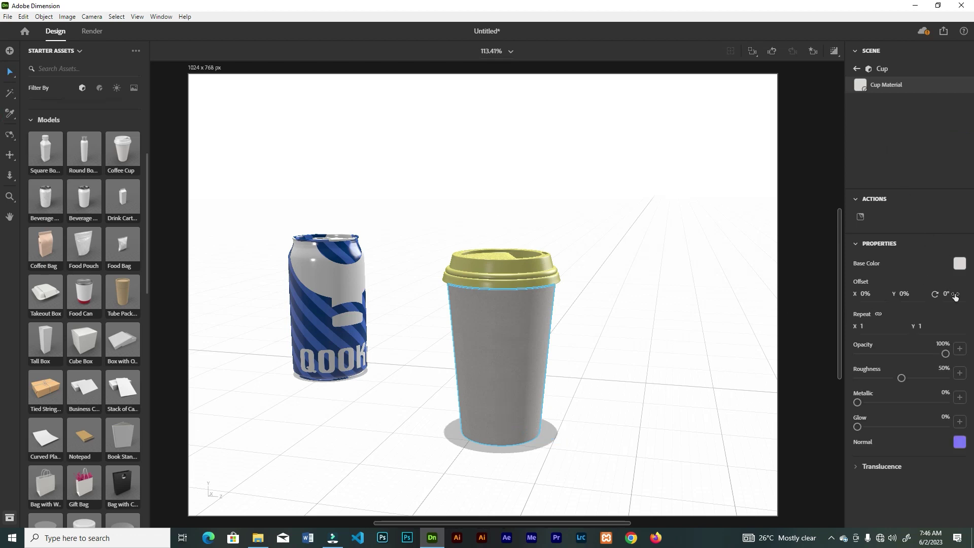
{"action": "left_click", "coordinate": [959, 263]}
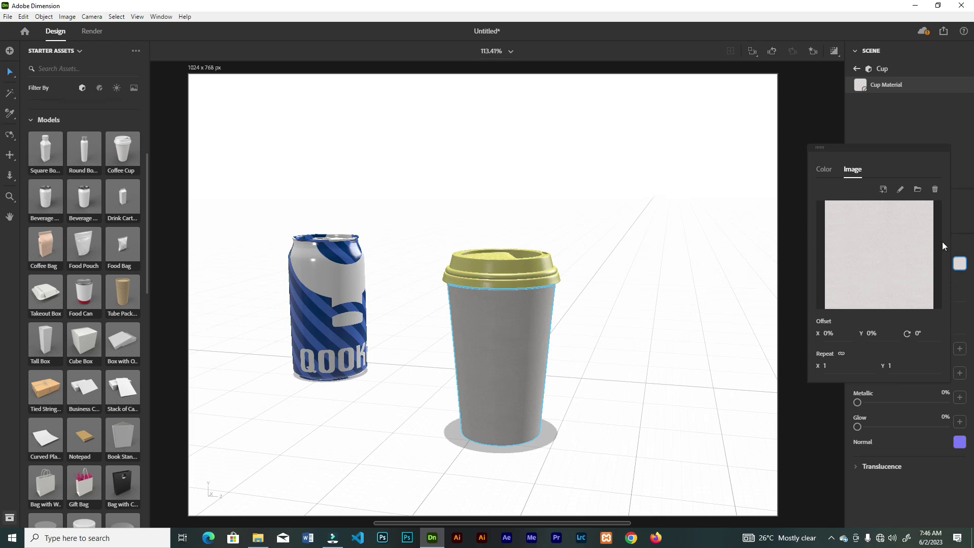
{"action": "left_click", "coordinate": [824, 170]}
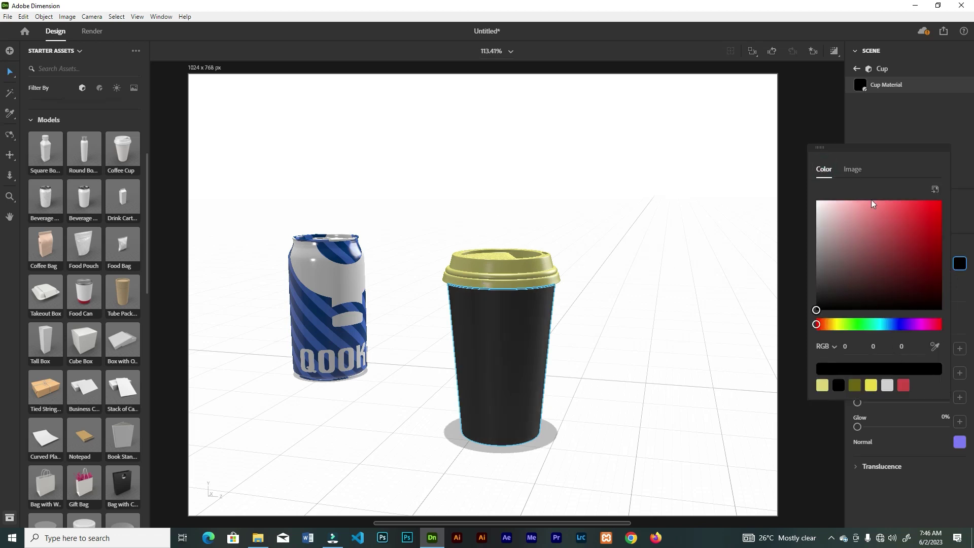
{"action": "left_click", "coordinate": [852, 169]}
{"action": "left_click", "coordinate": [823, 170]}
{"action": "left_click", "coordinate": [935, 347]}
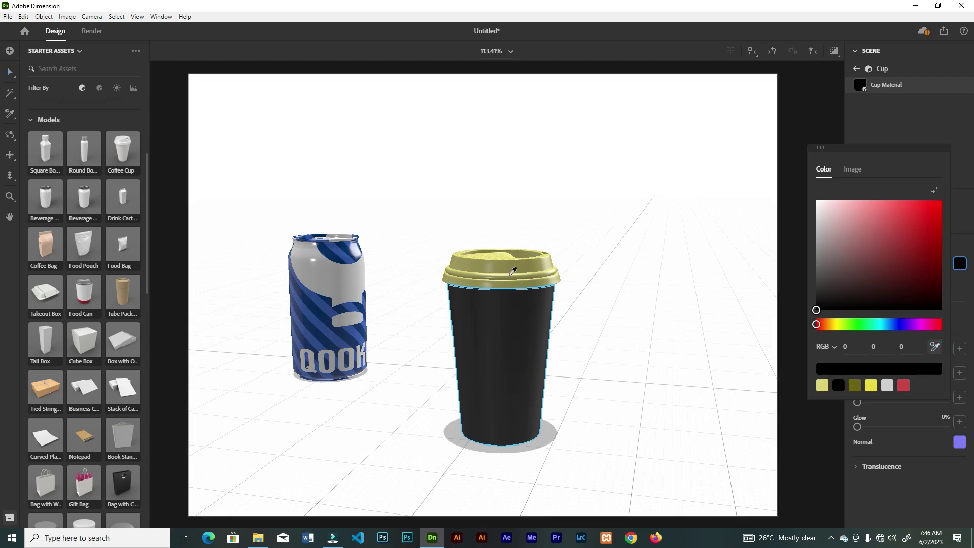
{"action": "left_click", "coordinate": [319, 304]}
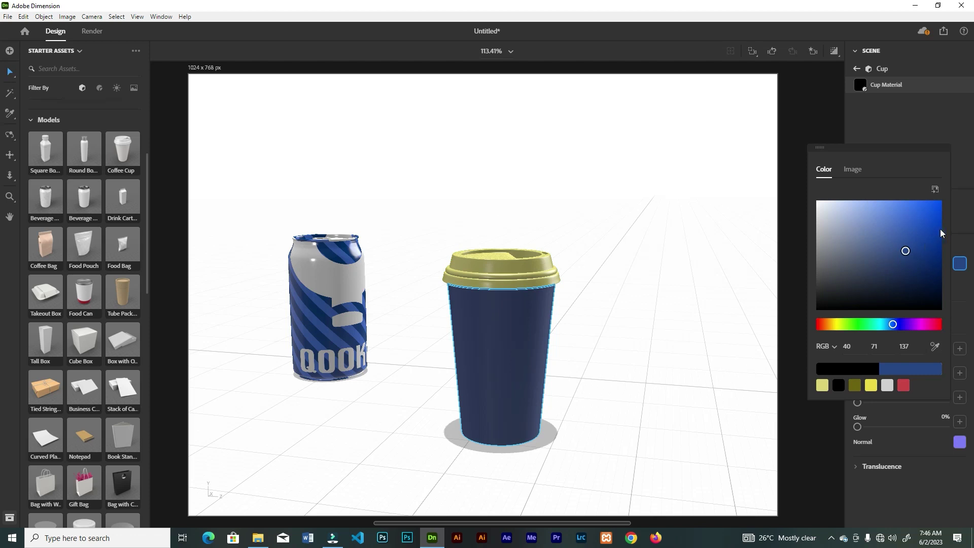
{"action": "left_click", "coordinate": [959, 220]}
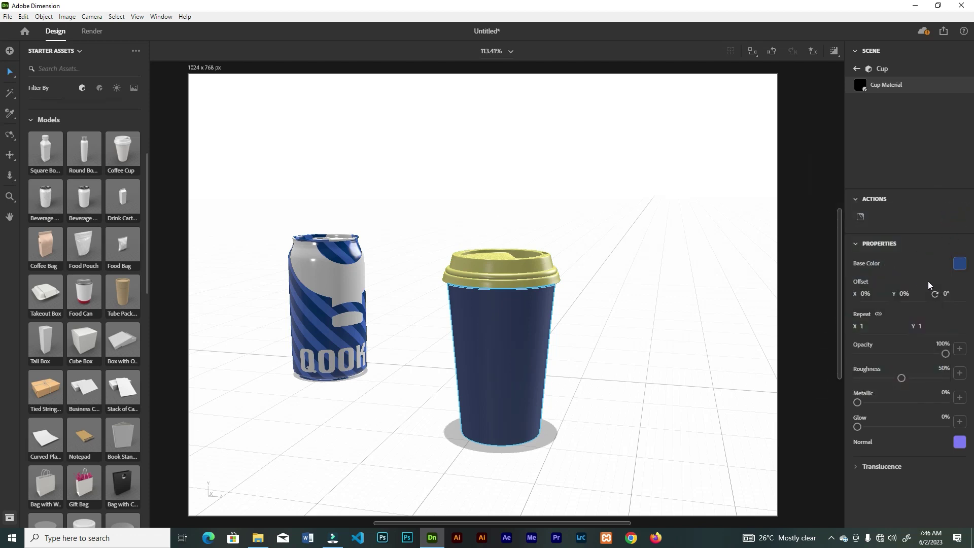
{"action": "left_click_drag", "start_coordinate": [857, 405], "coordinate": [881, 381]}
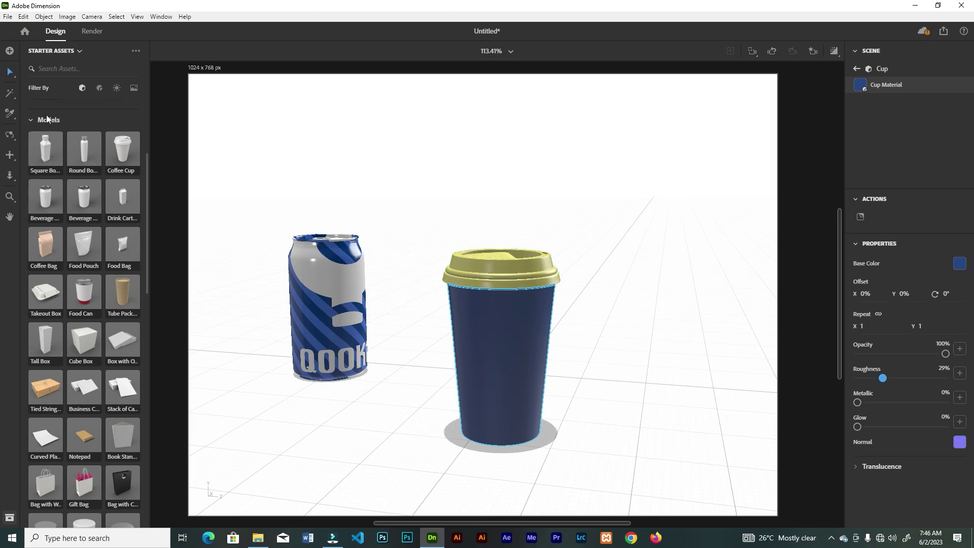
Apply the Cardboard substance material to the cup body and set its color to dark blue, RGB 40, 71, 137
{"action": "left_click", "coordinate": [100, 89]}
{"action": "left_click_drag", "start_coordinate": [147, 184], "coordinate": [139, 256]}
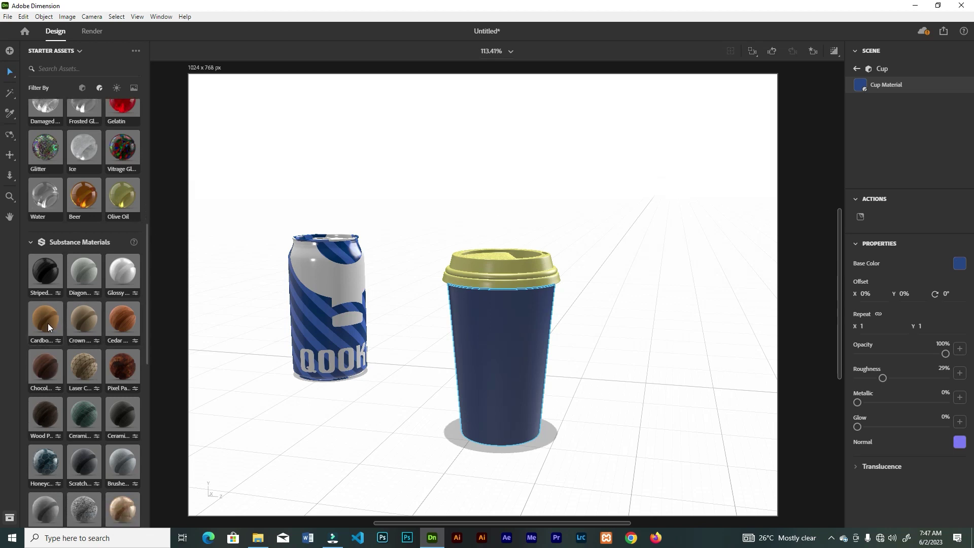
{"action": "left_click", "coordinate": [59, 326]}
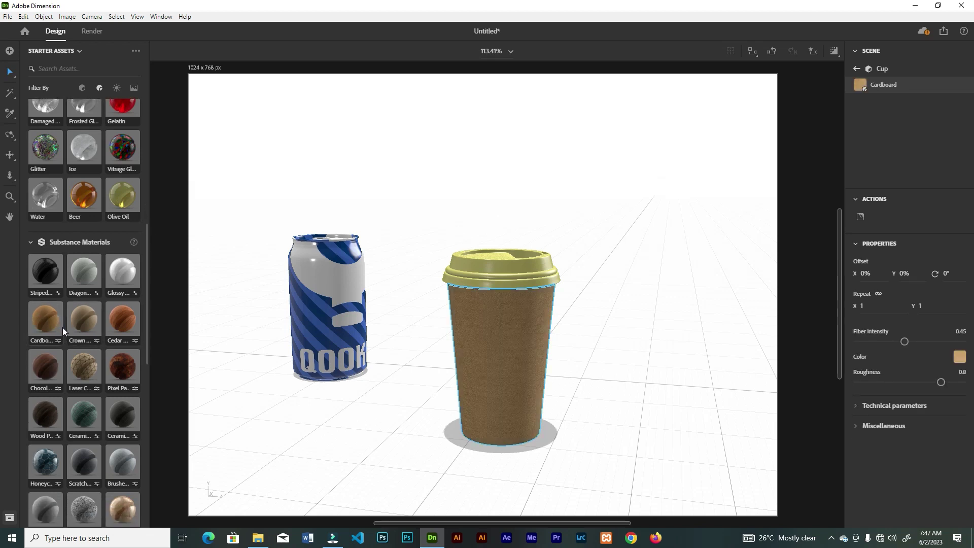
{"action": "left_click", "coordinate": [960, 361]}
{"action": "left_click", "coordinate": [841, 462]}
{"action": "left_click", "coordinate": [827, 461]}
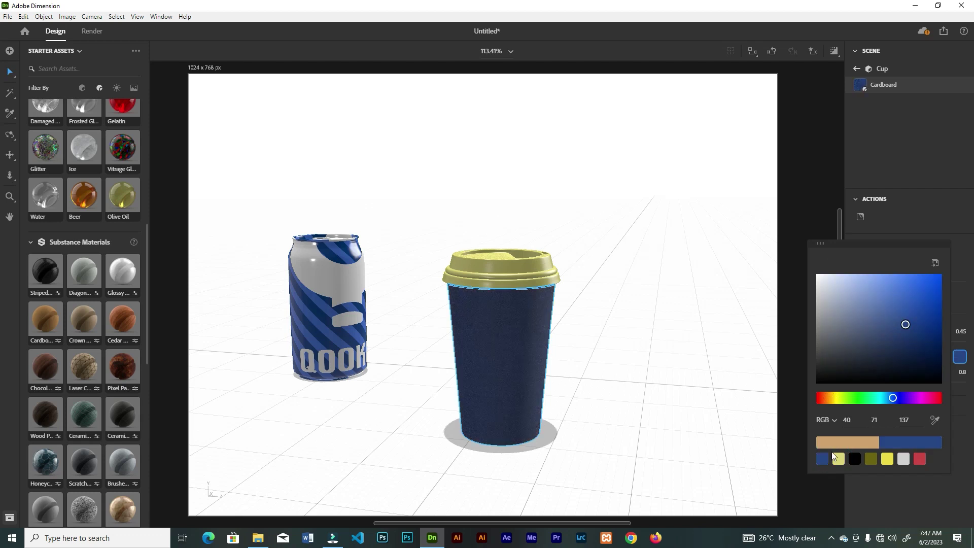
{"action": "left_click", "coordinate": [956, 311]}
{"action": "left_click_drag", "start_coordinate": [905, 341], "coordinate": [862, 343]}
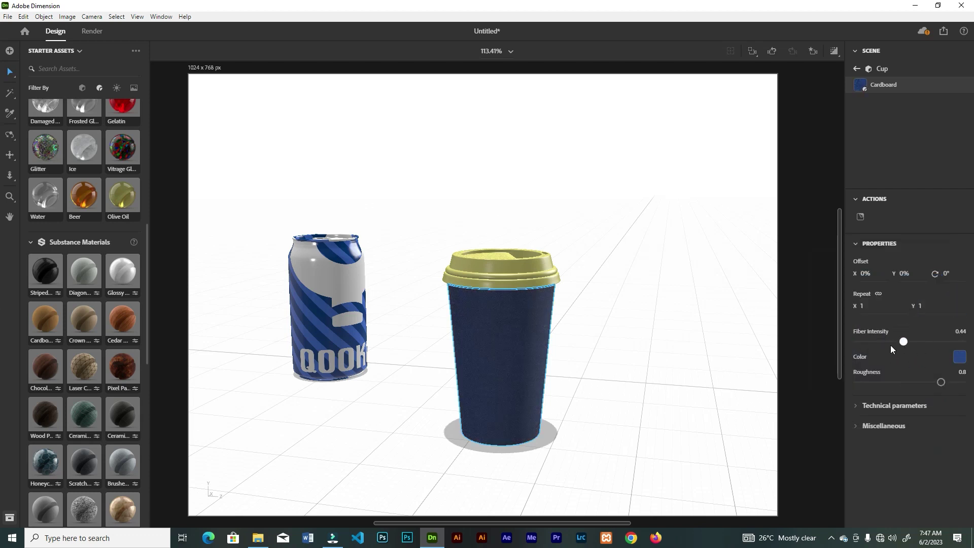
{"action": "left_click_drag", "start_coordinate": [941, 382], "coordinate": [952, 384]}
Switch to File Explorer, place the QOOKGRAPHIX logo image on the front of the cup, and scale the decal to 4.1%
{"action": "left_click_drag", "start_coordinate": [572, 354], "coordinate": [603, 349]}
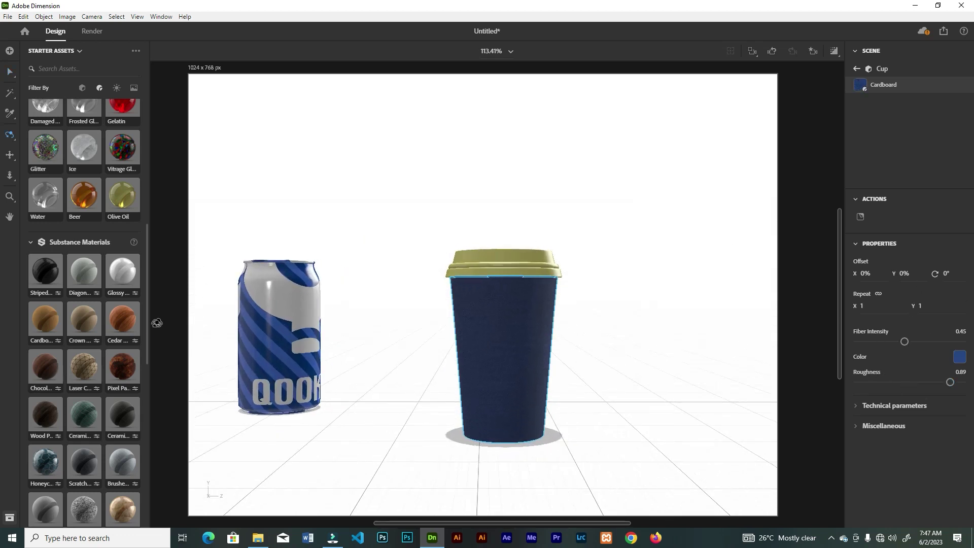
{"action": "left_click", "coordinate": [134, 87]}
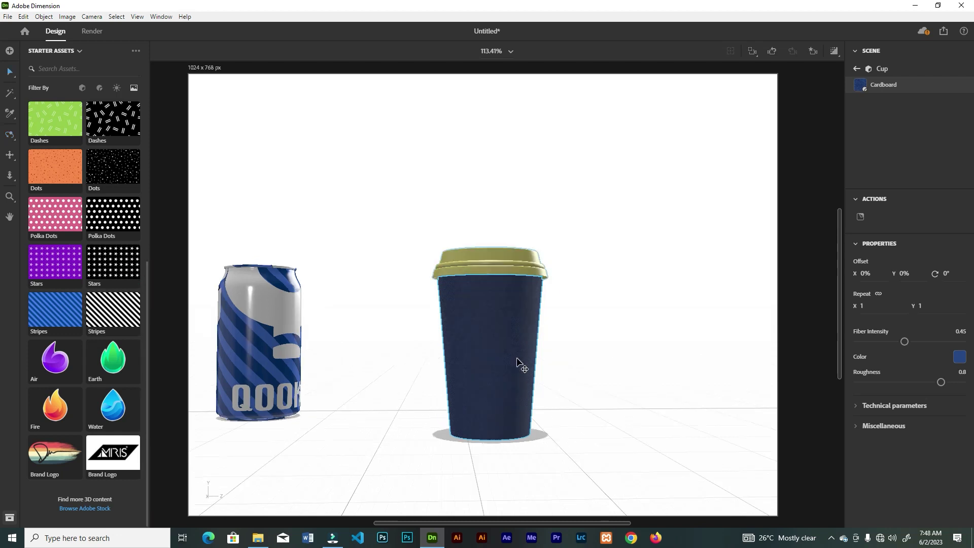
{"action": "left_click", "coordinate": [517, 361]}
{"action": "left_click", "coordinate": [257, 537]}
{"action": "left_click_drag", "start_coordinate": [336, 76], "coordinate": [496, 342]}
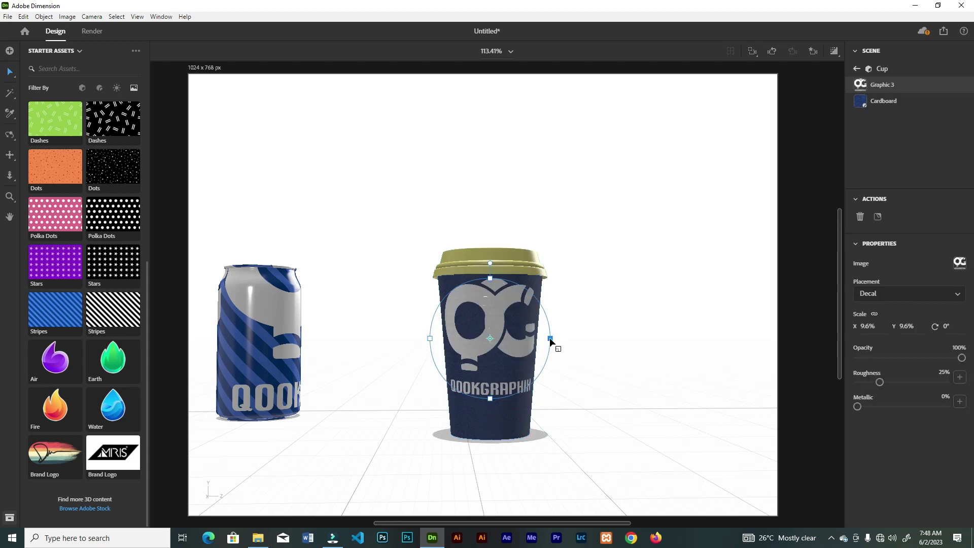
{"action": "left_click_drag", "start_coordinate": [540, 345], "coordinate": [516, 346]}
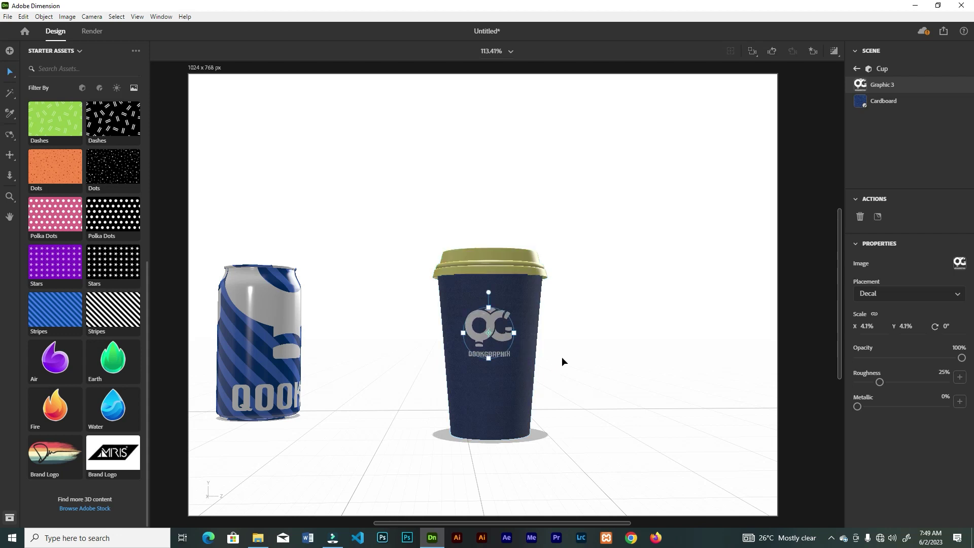
Move the Coffee Cup beside the can, to about X 10.1 cm and Z -14.5 cm
{"action": "left_click", "coordinate": [561, 362]}
{"action": "key", "text": "1"}
{"action": "left_click_drag", "start_coordinate": [553, 364], "coordinate": [358, 345]}
{"action": "key", "text": "v"}
Add the Bag with Wire Handles model beside the cup, rotate it to 54° in Y, and scale its height to 1.2
{"action": "left_click", "coordinate": [82, 87]}
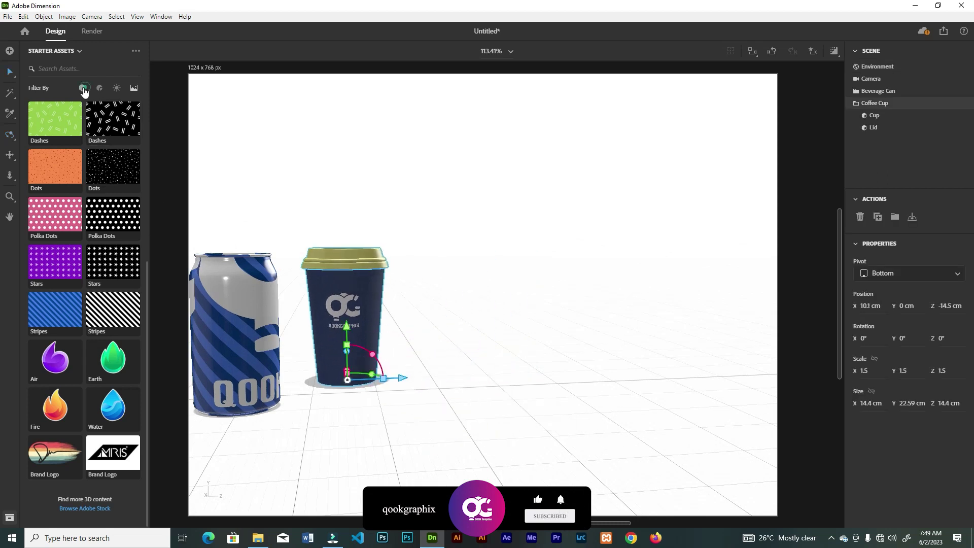
{"action": "scroll", "coordinate": [135, 137], "scroll_direction": "up", "scroll_amount": 5}
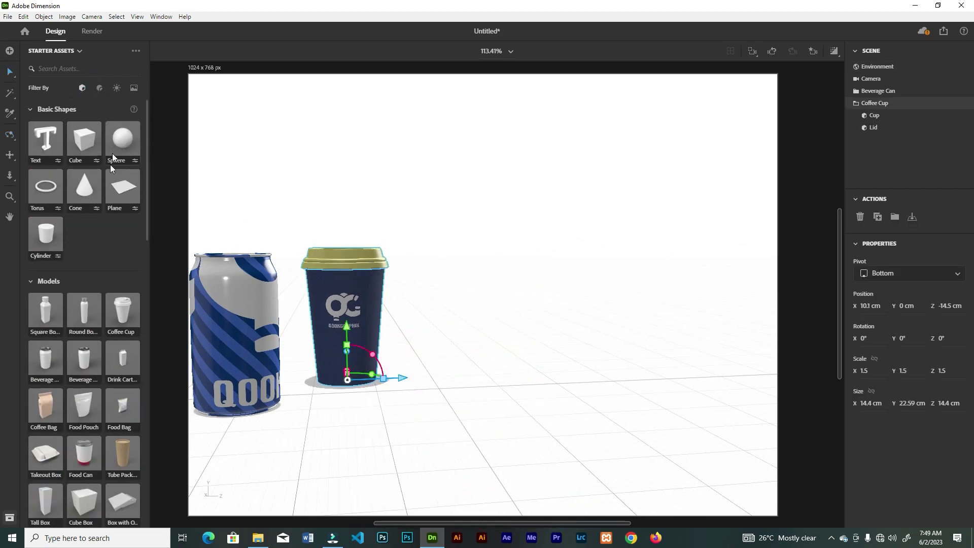
{"action": "left_click_drag", "start_coordinate": [148, 235], "coordinate": [161, 318]}
{"action": "scroll", "coordinate": [36, 331], "scroll_direction": "down", "scroll_amount": 1}
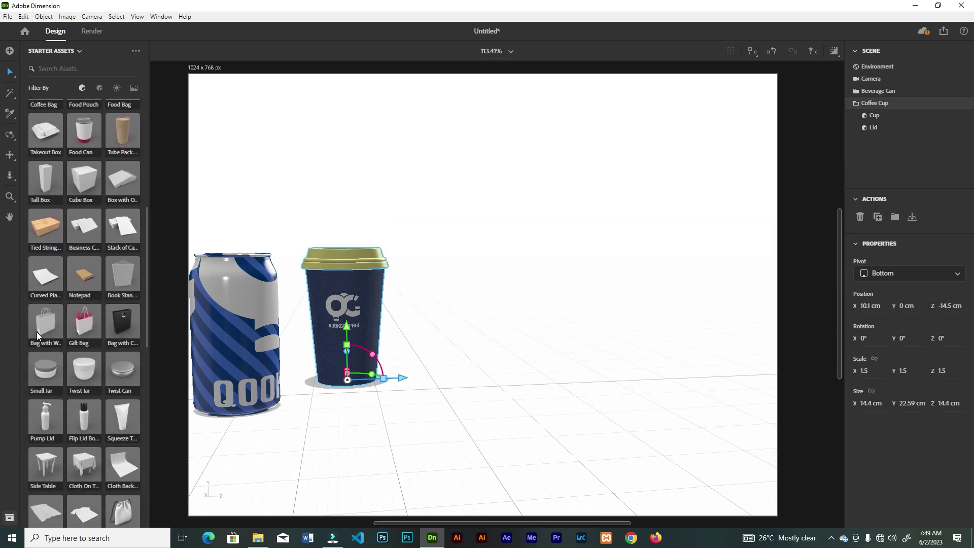
{"action": "left_click_drag", "start_coordinate": [45, 324], "coordinate": [486, 366]}
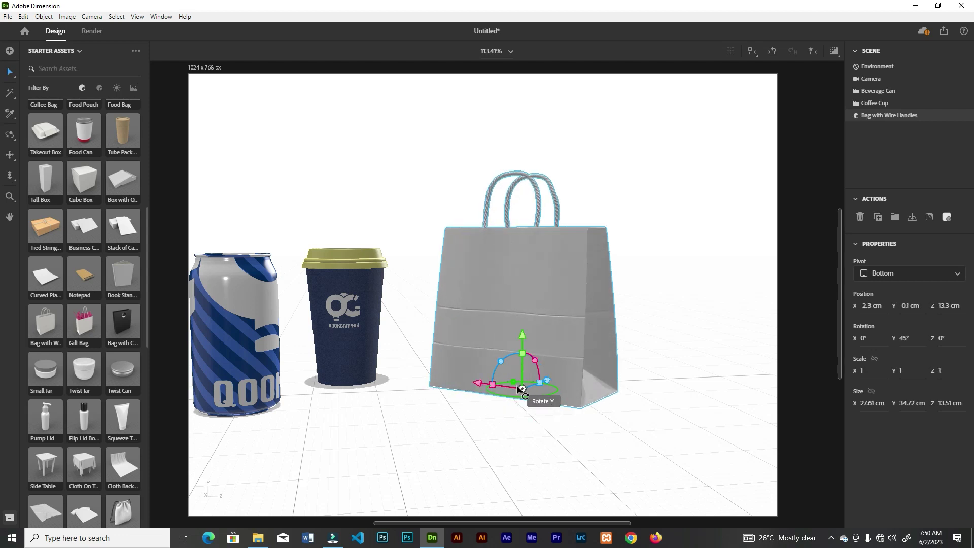
{"action": "left_click_drag", "start_coordinate": [514, 381], "coordinate": [525, 346]}
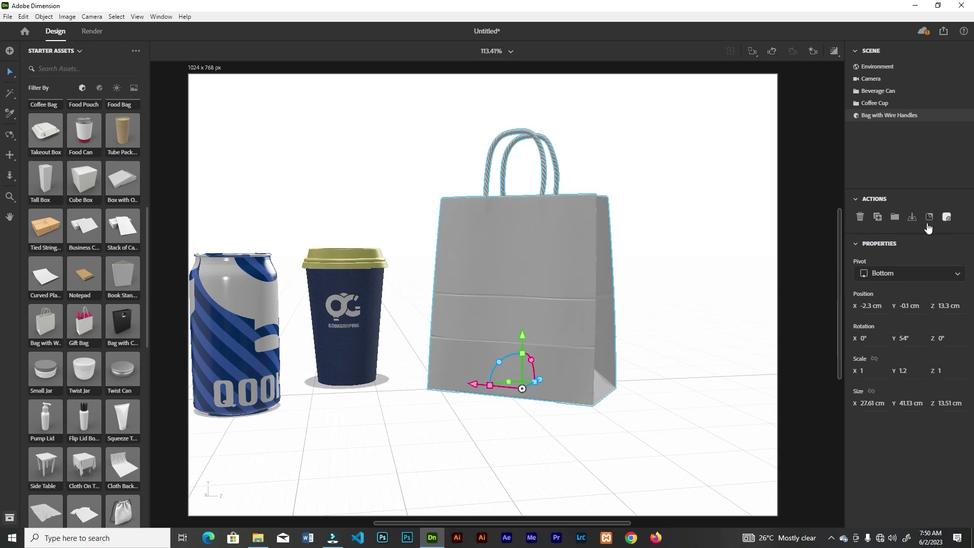
Set the Bag Material's base color to dark blue, RGB 40, 71, 137
{"action": "left_click", "coordinate": [946, 218]}
{"action": "left_click", "coordinate": [960, 263]}
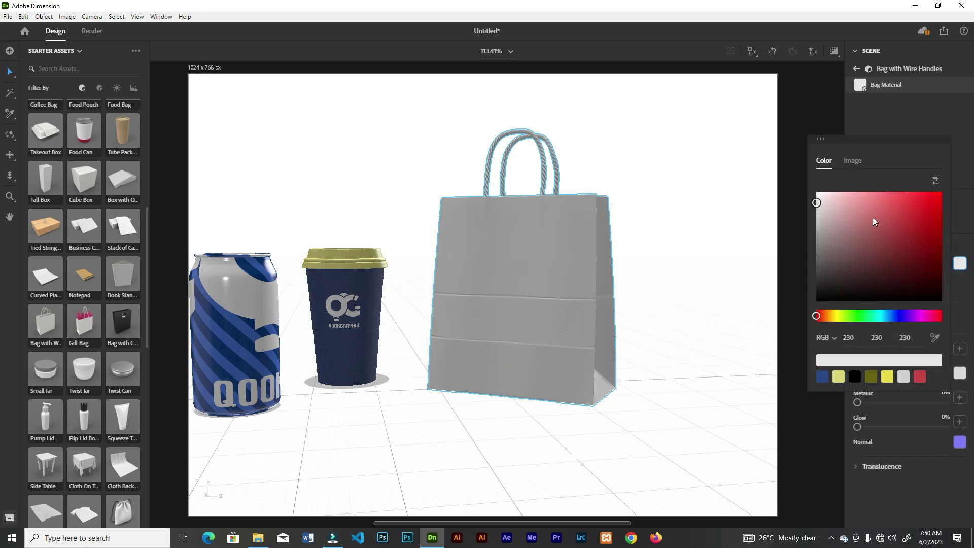
{"action": "left_click", "coordinate": [838, 376]}
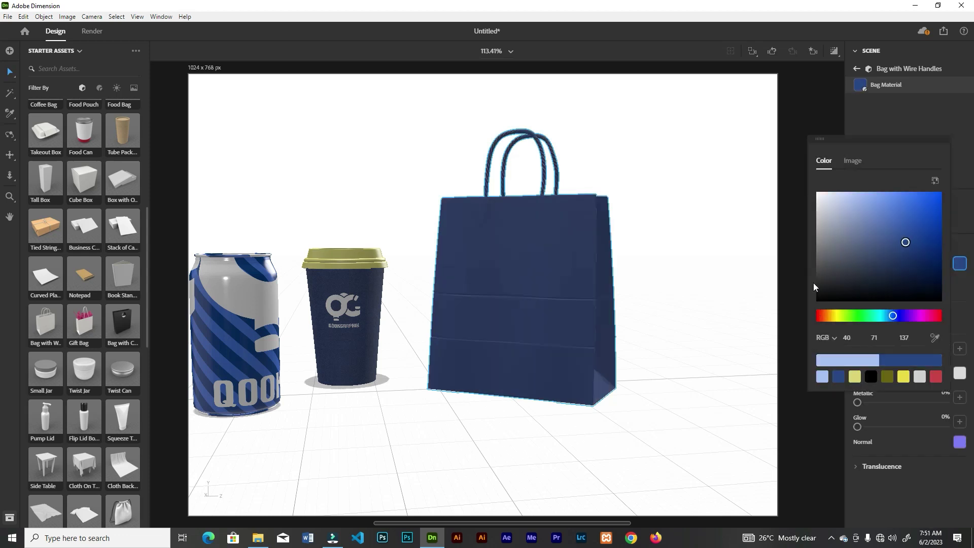
{"action": "left_click", "coordinate": [968, 305]}
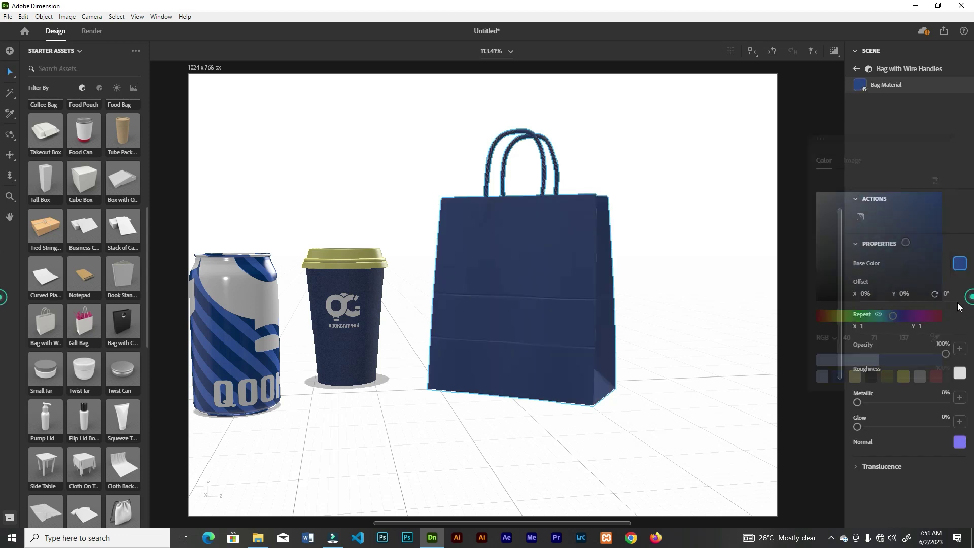
Apply the Plastic standard material to the bag, set its base color to RGB 40, 71, 137, and lower its roughness
{"action": "left_click", "coordinate": [532, 269]}
{"action": "left_click", "coordinate": [97, 89]}
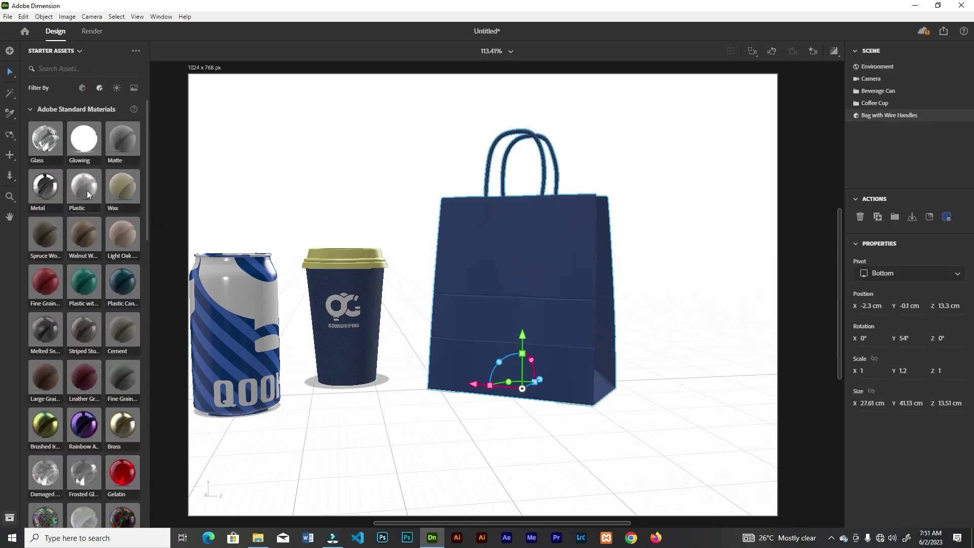
{"action": "left_click", "coordinate": [84, 187]}
{"action": "left_click", "coordinate": [958, 265]}
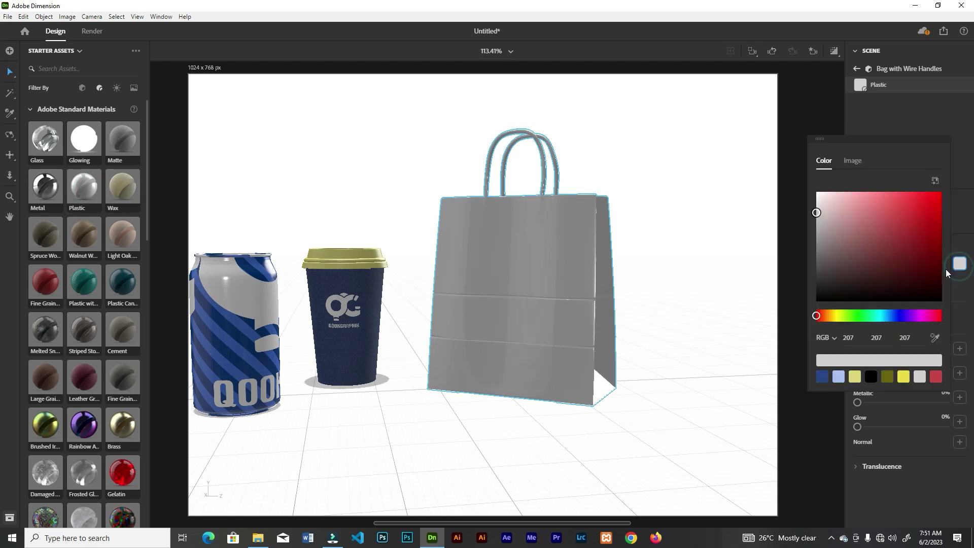
{"action": "left_click", "coordinate": [822, 377]}
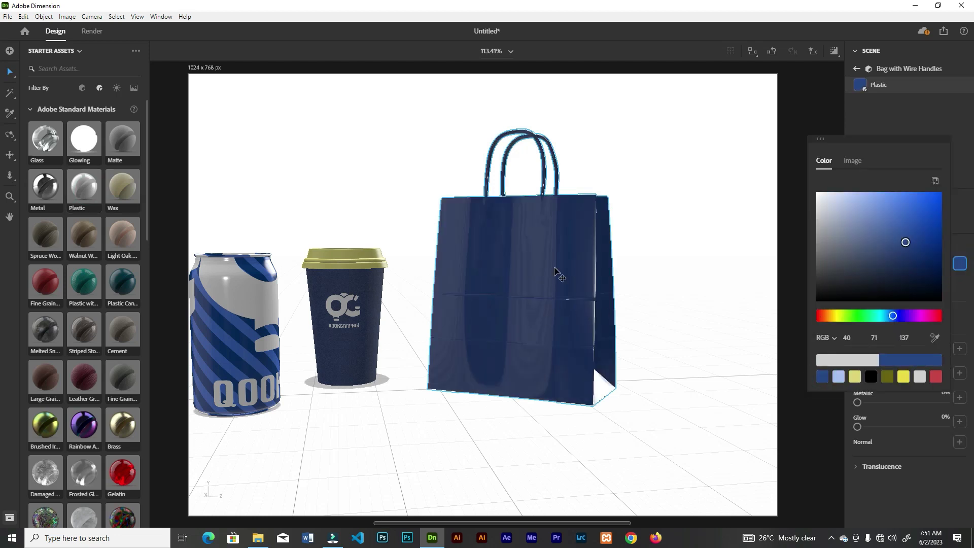
{"action": "left_click", "coordinate": [960, 264]}
{"action": "left_click_drag", "start_coordinate": [893, 379], "coordinate": [856, 382]}
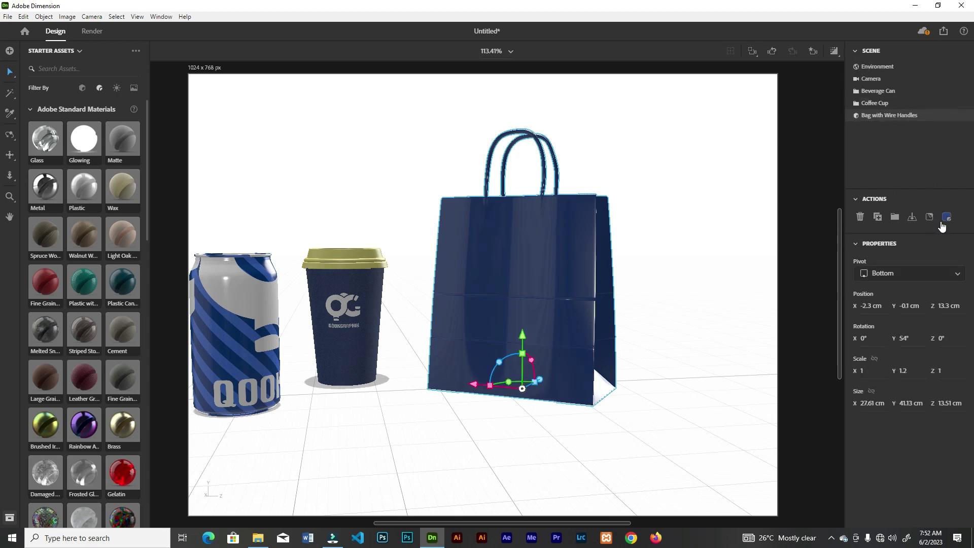
Place image file 2 from the Dimension folder on the bag's front, scaled to 12.5% and rotated 3°
{"action": "left_click", "coordinate": [929, 223]}
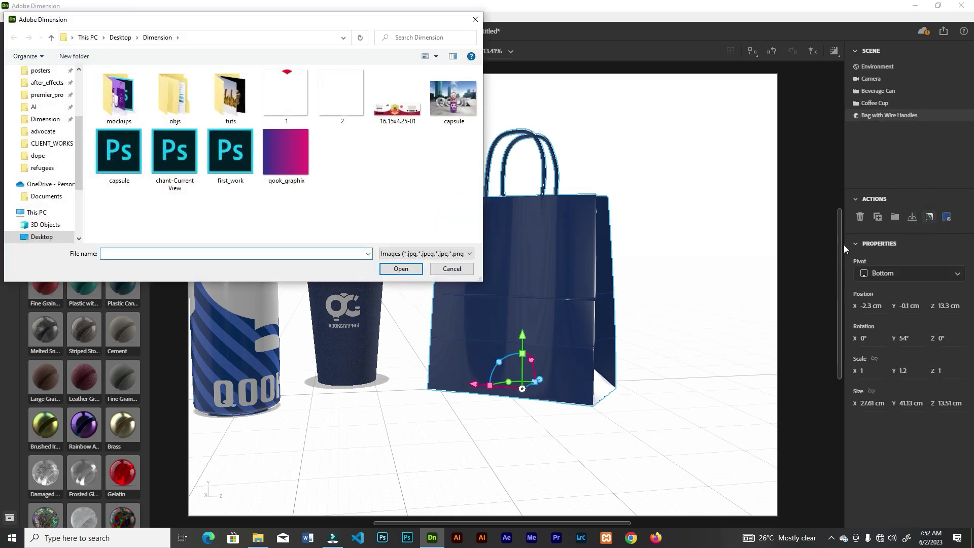
{"action": "left_click", "coordinate": [338, 106]}
{"action": "left_click", "coordinate": [401, 268]}
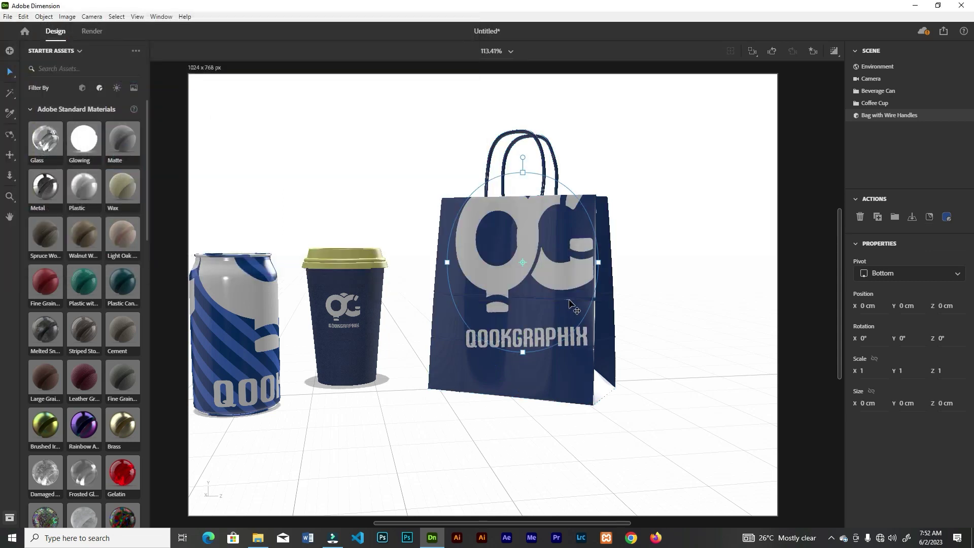
{"action": "left_click_drag", "start_coordinate": [523, 172], "coordinate": [516, 231]}
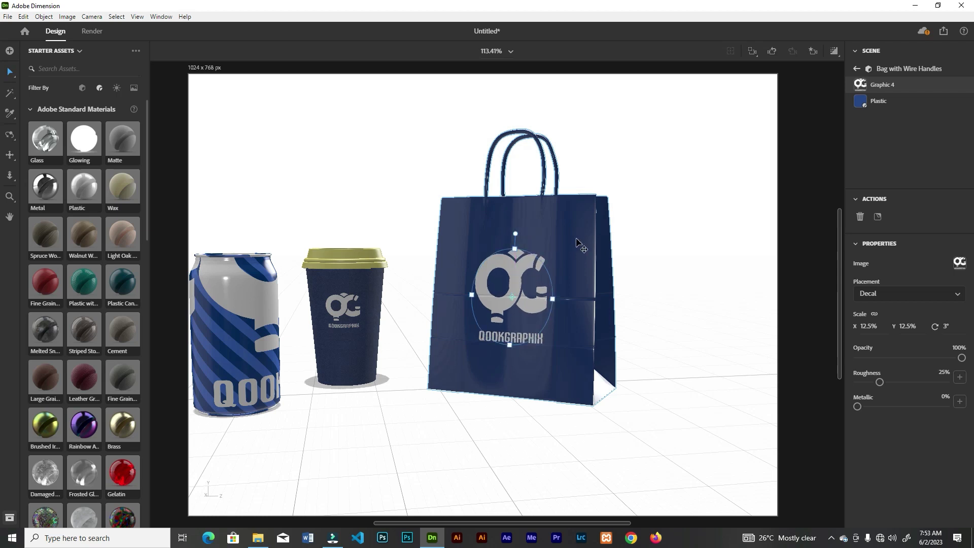
Arrange the can, cup and bag side by side and scale the bag to X 1.1, Y 1.3, Z 1.1
{"action": "left_click_drag", "start_coordinate": [464, 380], "coordinate": [604, 345]}
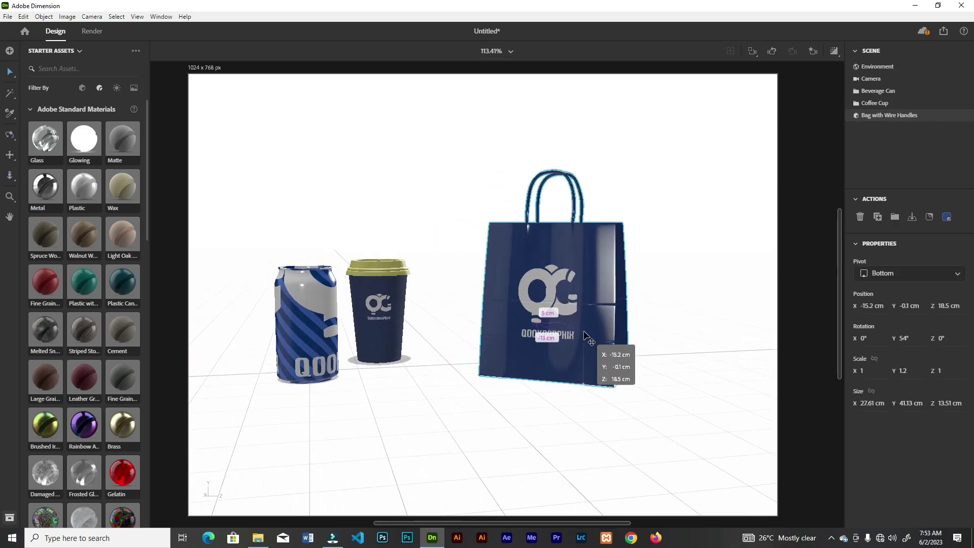
{"action": "left_click_drag", "start_coordinate": [381, 346], "coordinate": [445, 362]}
{"action": "left_click_drag", "start_coordinate": [325, 350], "coordinate": [371, 367]}
{"action": "left_click_drag", "start_coordinate": [560, 347], "coordinate": [580, 363]}
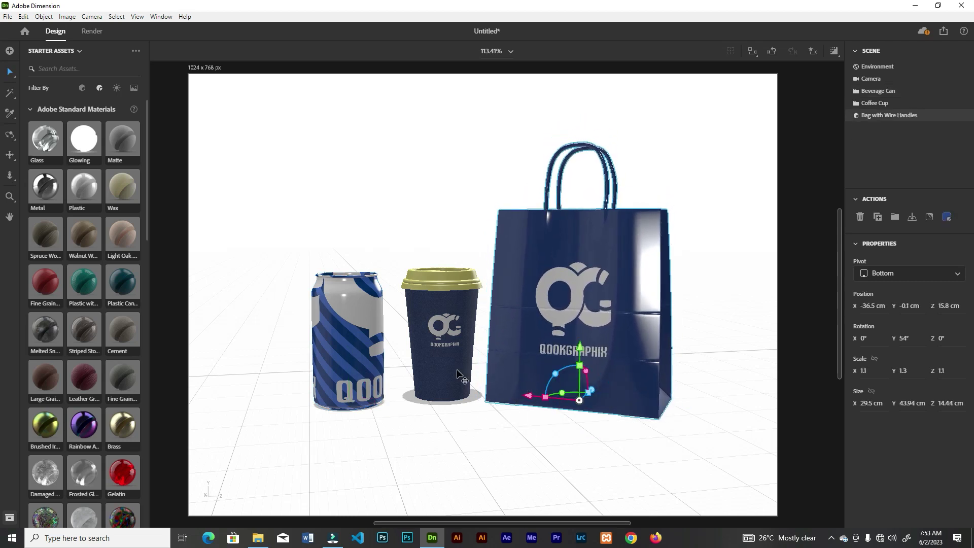
Line up the bag, cup and can in one row on the ground, with the bag at about X -30.4 cm, Z 17.2 cm
{"action": "left_click", "coordinate": [10, 136]}
{"action": "left_click_drag", "start_coordinate": [565, 281], "coordinate": [574, 386]}
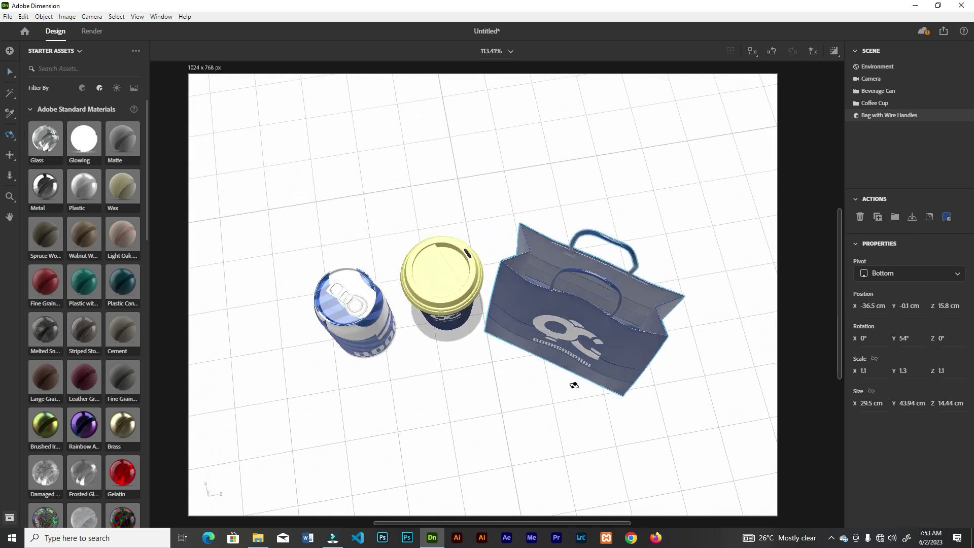
{"action": "key", "text": "v"}
{"action": "left_click_drag", "start_coordinate": [579, 339], "coordinate": [578, 316]}
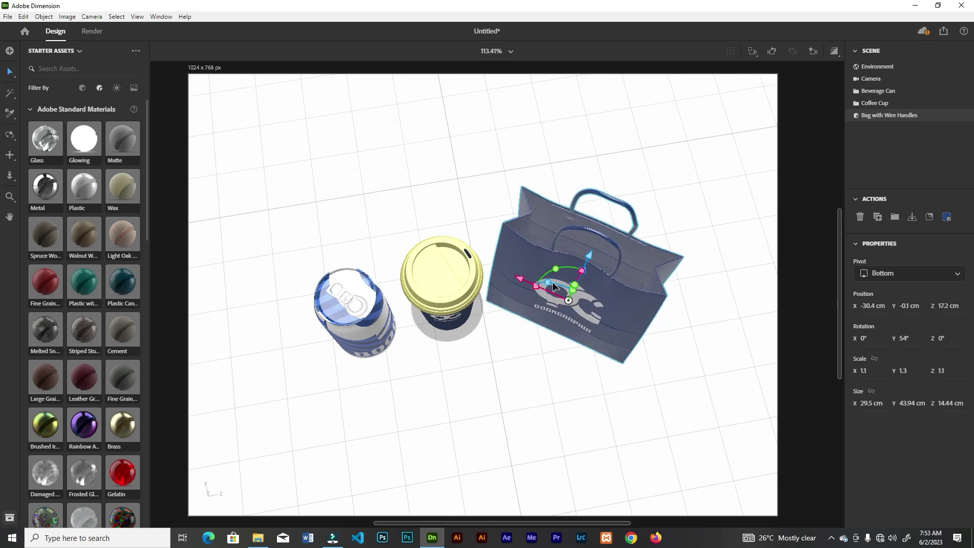
{"action": "left_click_drag", "start_coordinate": [562, 267], "coordinate": [570, 281]}
{"action": "left_click_drag", "start_coordinate": [444, 304], "coordinate": [458, 319]}
{"action": "left_click", "coordinate": [385, 334]}
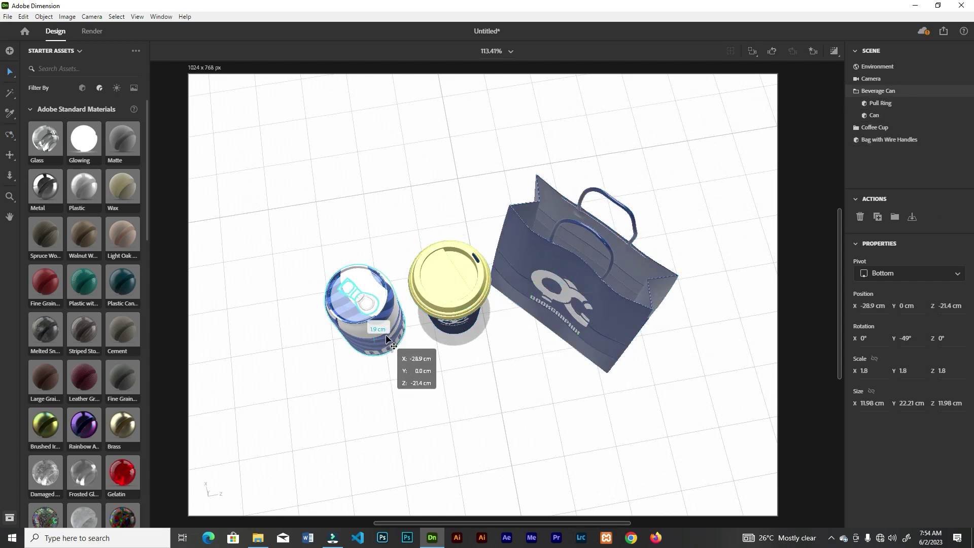
Rotate the can to about Y -116° and the bag to Y 58°, and shift the bag to Z 18.4 cm
{"action": "key", "text": "1"}
{"action": "left_click_drag", "start_coordinate": [533, 413], "coordinate": [580, 319]}
{"action": "key", "text": "v"}
{"action": "left_click_drag", "start_coordinate": [578, 353], "coordinate": [576, 358]}
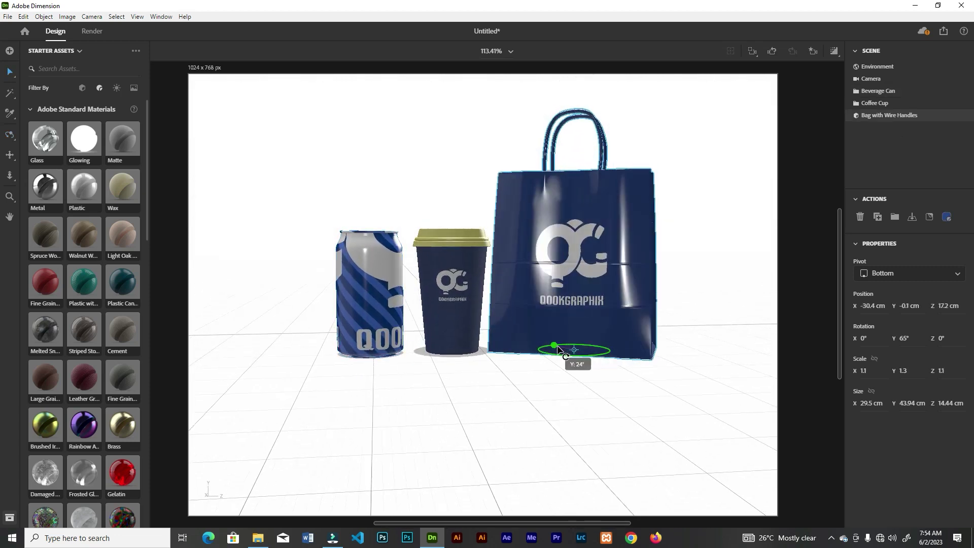
{"action": "mouse_move", "coordinate": [403, 355]}
{"action": "left_mouse_down"}
{"action": "mouse_move", "coordinate": [409, 366]}
{"action": "mouse_move", "coordinate": [383, 358]}
{"action": "mouse_move", "coordinate": [395, 358]}
{"action": "left_mouse_up"}
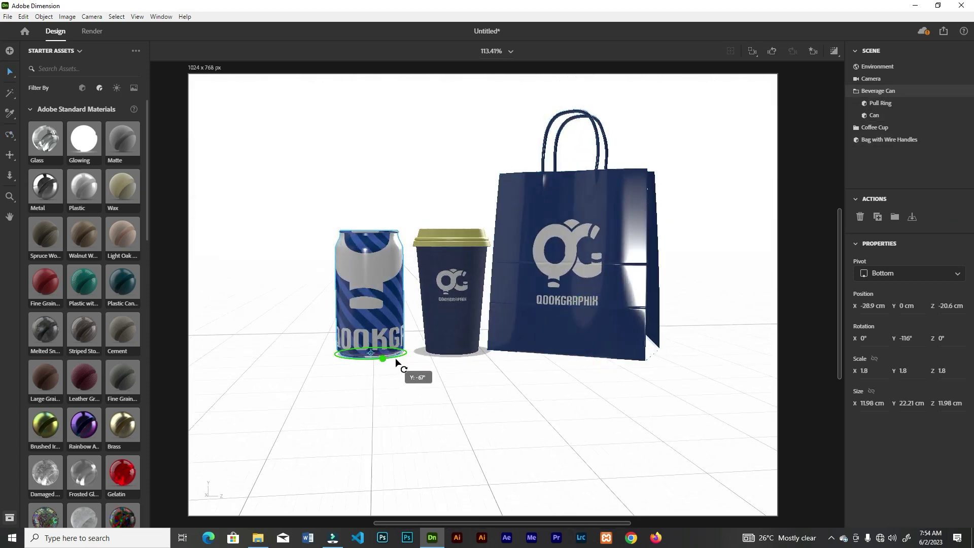
{"action": "left_click_drag", "start_coordinate": [550, 310], "coordinate": [556, 315]}
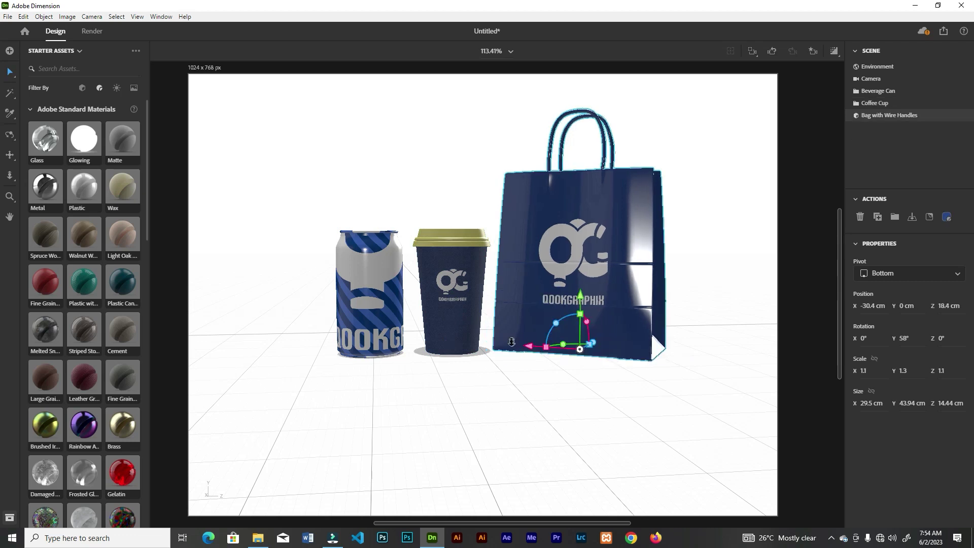
Frame the three products and save the current camera view as a bookmark named View 1
{"action": "scroll", "coordinate": [519, 338], "scroll_direction": "up", "scroll_amount": 1}
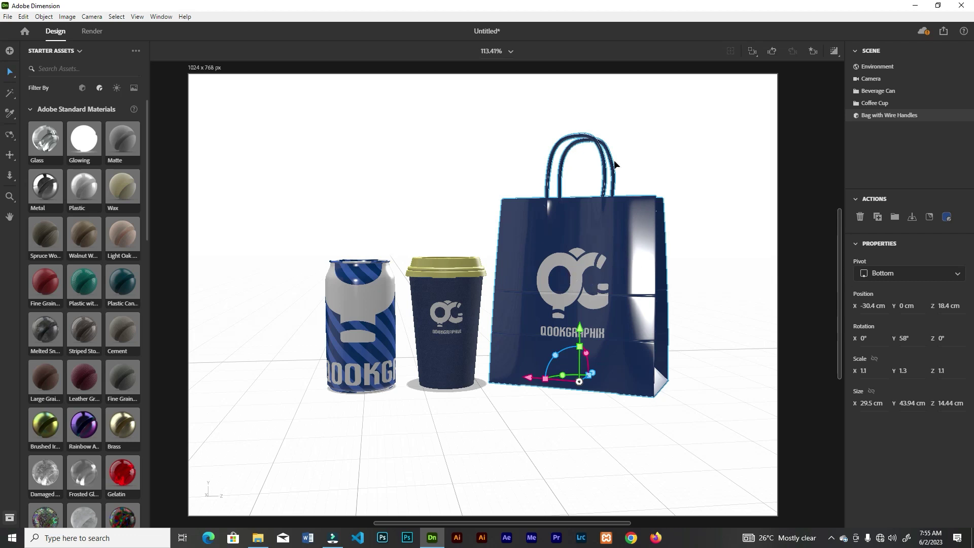
{"action": "left_click", "coordinate": [813, 53]}
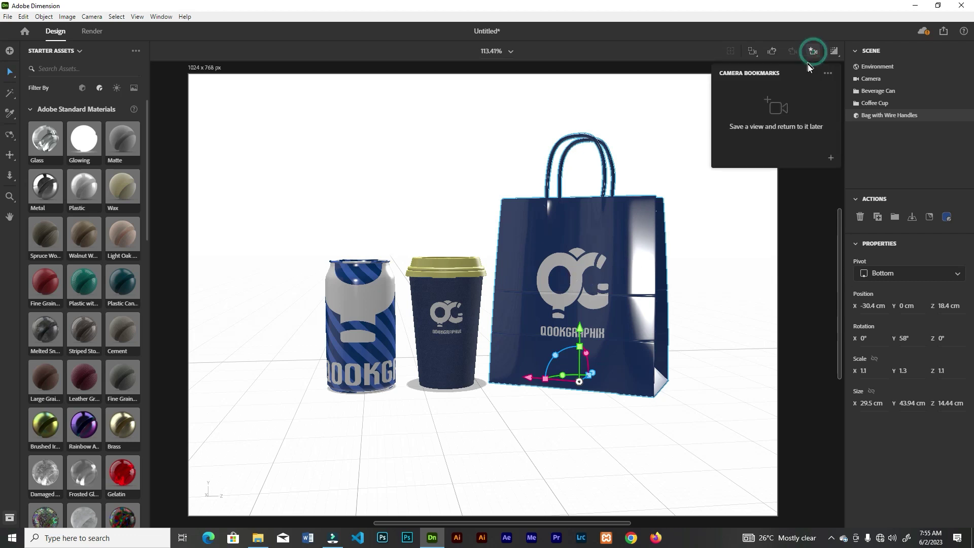
{"action": "left_click", "coordinate": [830, 158]}
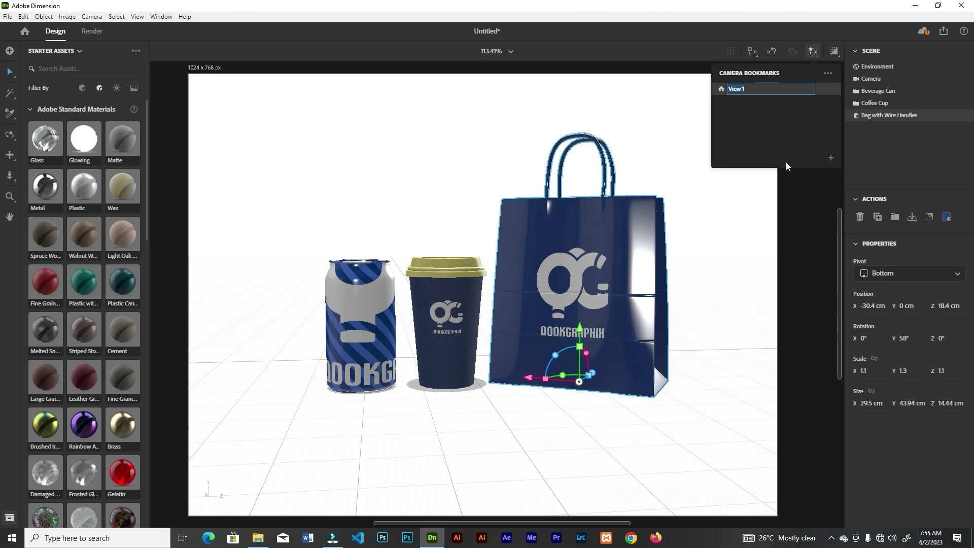
{"action": "key", "text": "Return"}
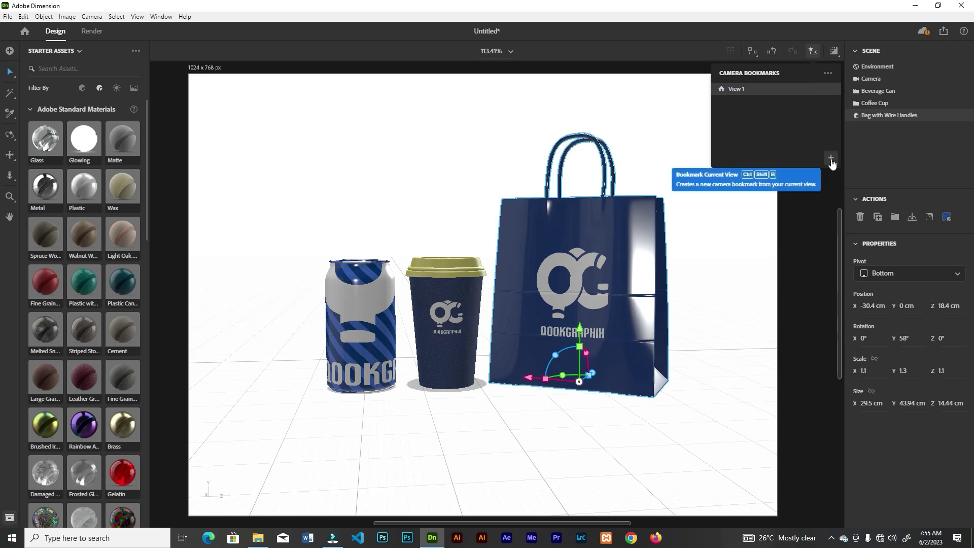
{"action": "left_click", "coordinate": [811, 55]}
Orbit to the bag's side and return to the bookmarked camera View 1
{"action": "key", "text": "1"}
{"action": "left_click_drag", "start_coordinate": [519, 326], "coordinate": [567, 289]}
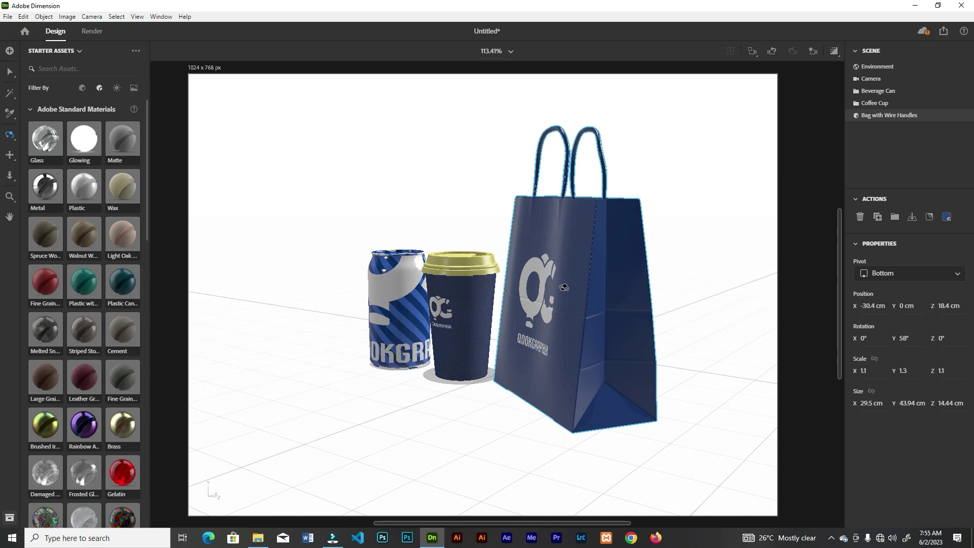
{"action": "left_click", "coordinate": [813, 52]}
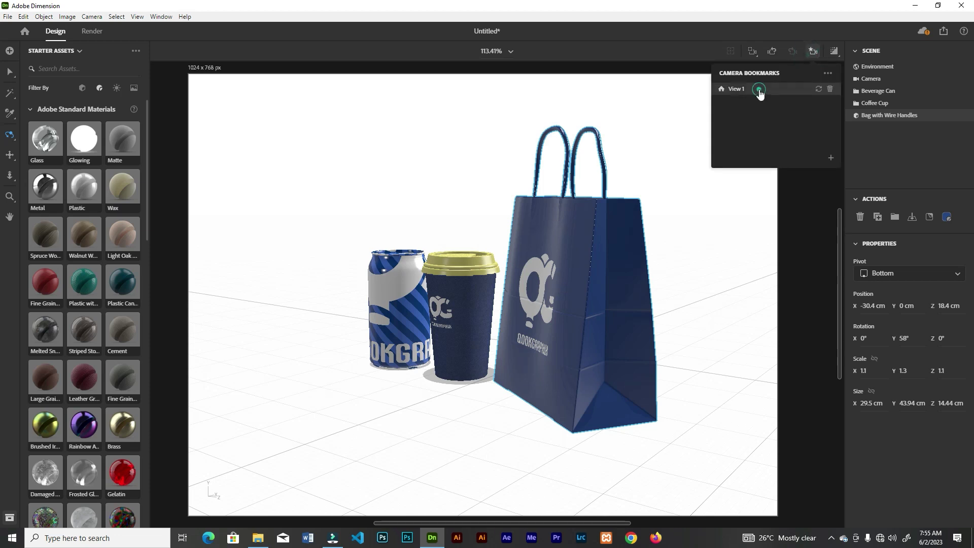
{"action": "left_click", "coordinate": [759, 90]}
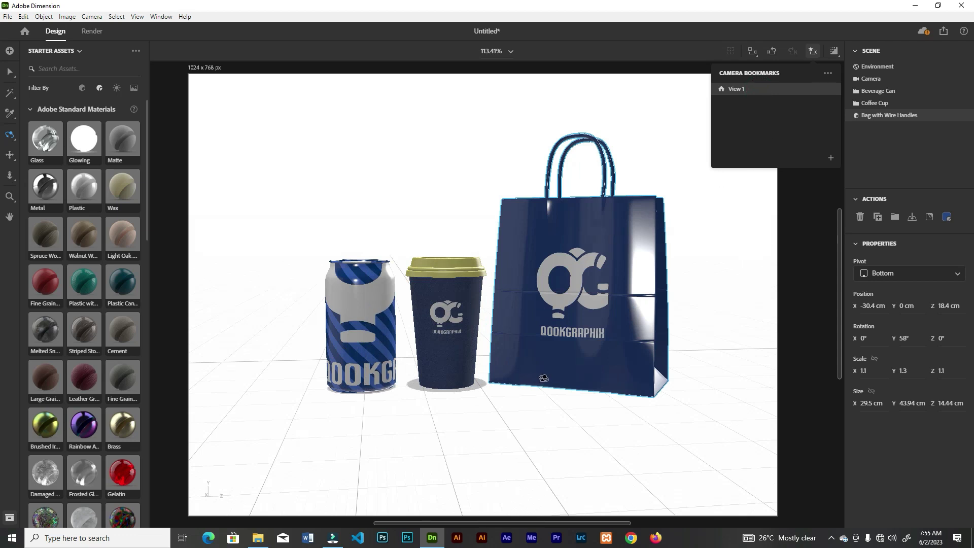
{"action": "key", "text": "v"}
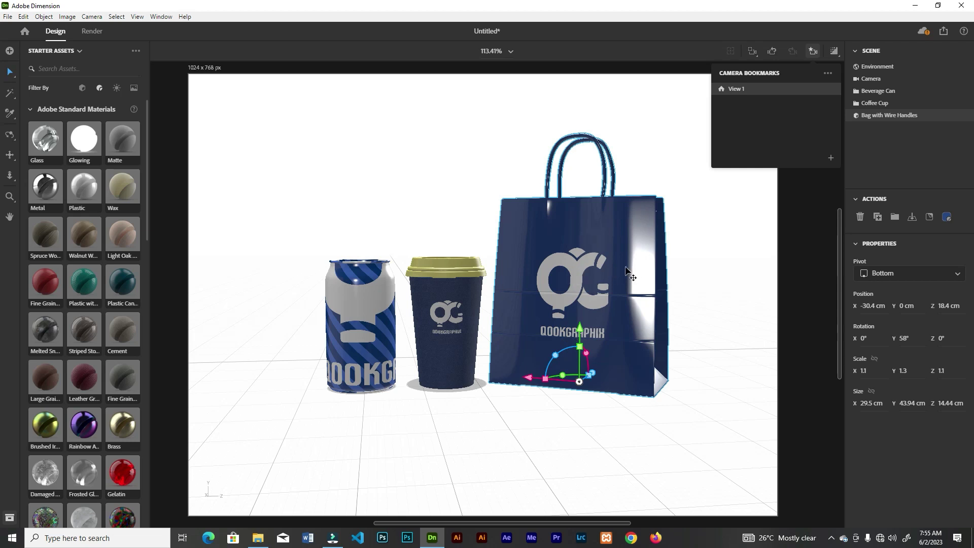
Check the products' materials and shadows with the render preview and switch the preview off again
{"action": "left_click", "coordinate": [830, 56]}
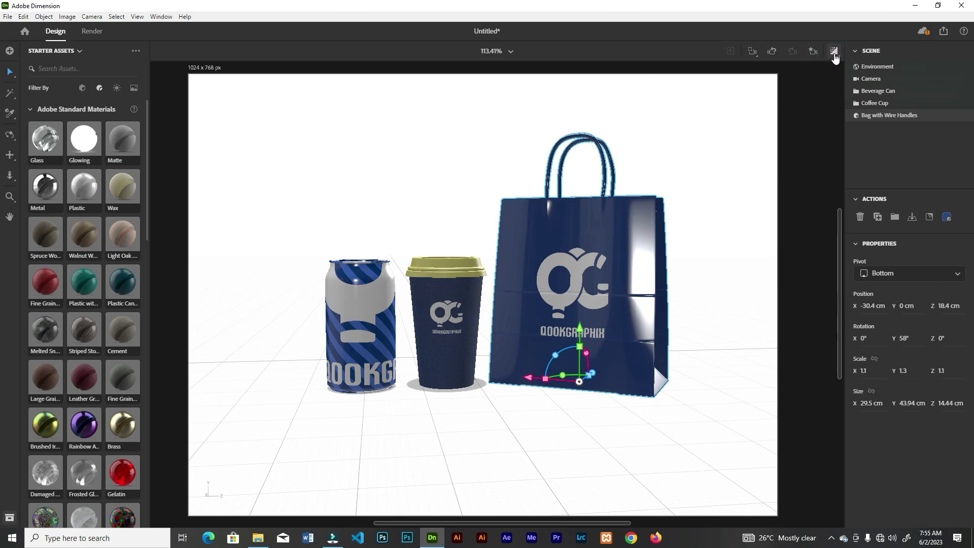
{"action": "left_click", "coordinate": [833, 52]}
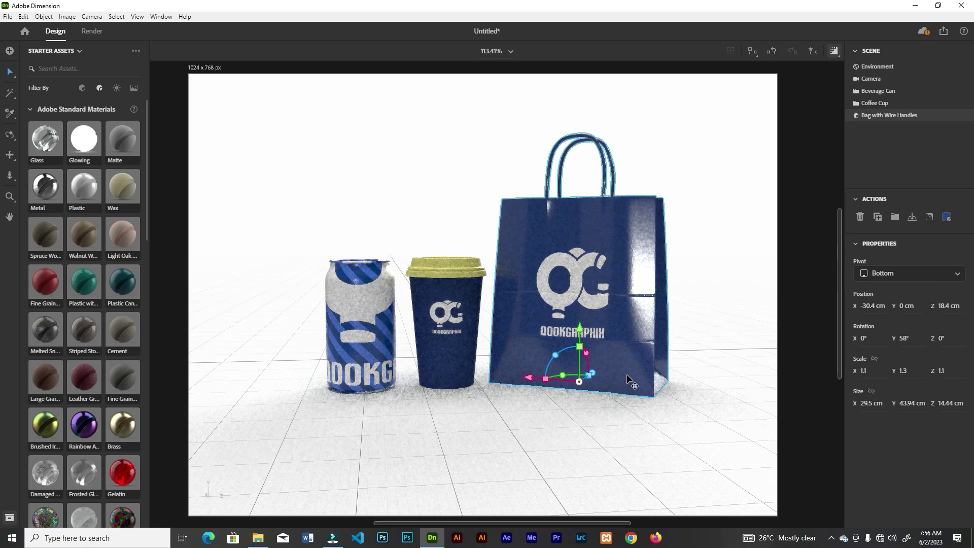
{"action": "left_click", "coordinate": [833, 51]}
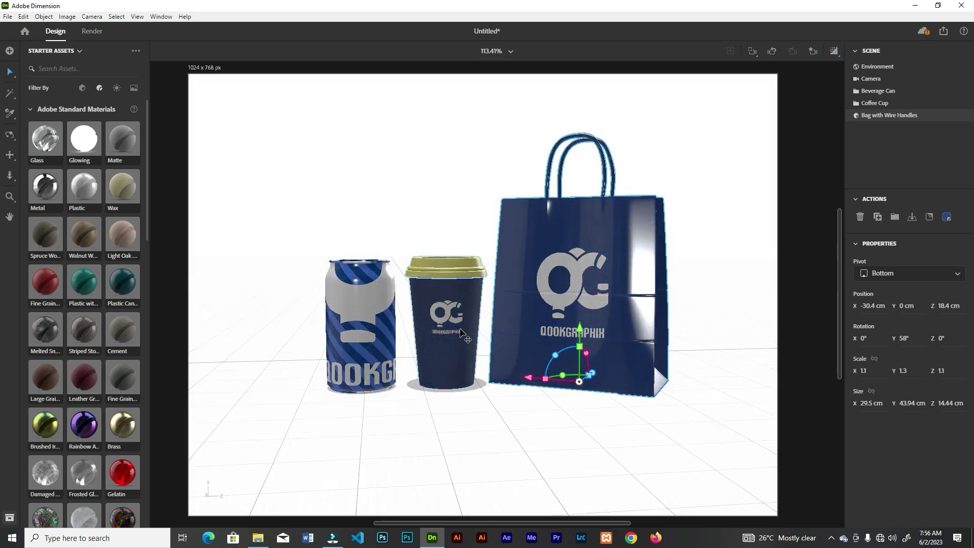
Set the café-interior Table image as the scene background, and undo a trial move of the bag
{"action": "left_click", "coordinate": [134, 88]}
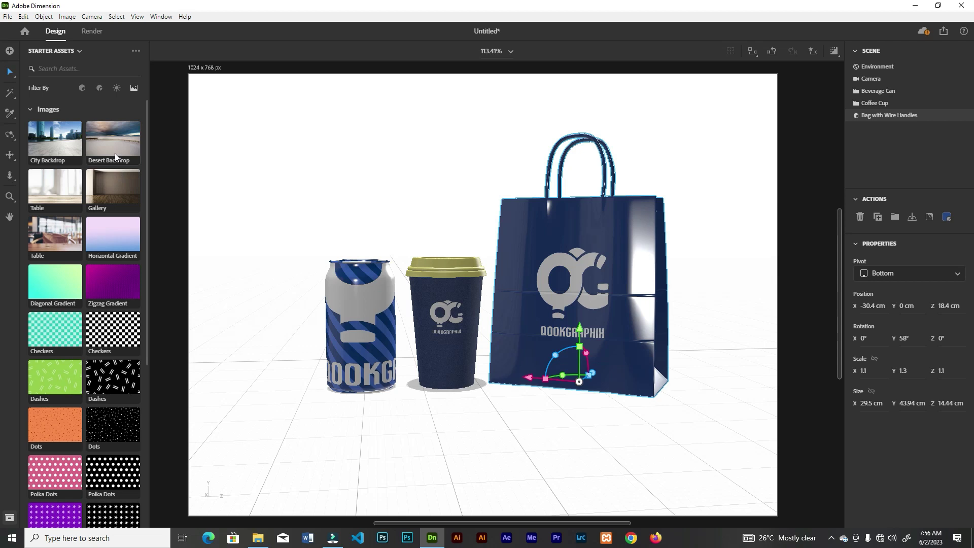
{"action": "left_click", "coordinate": [56, 238]}
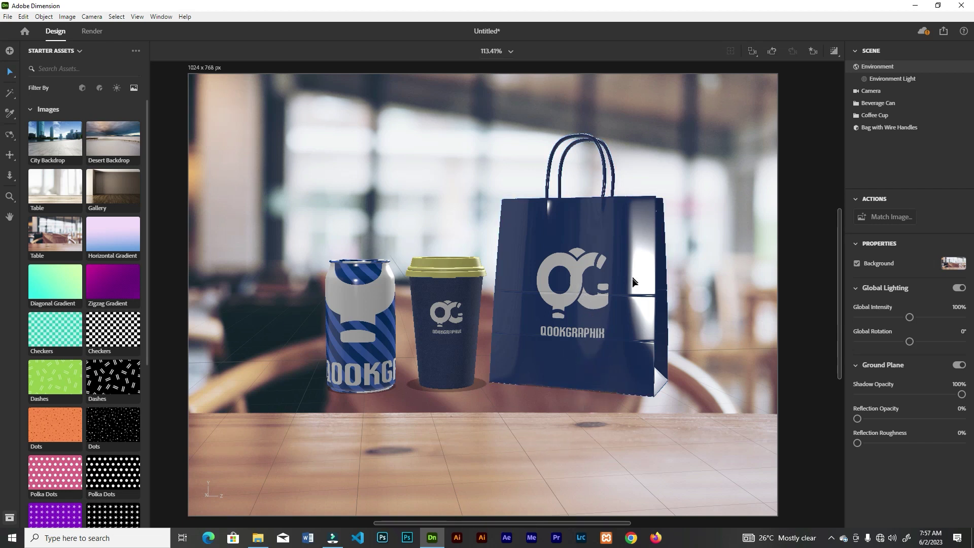
{"action": "left_click_drag", "start_coordinate": [617, 274], "coordinate": [619, 316]}
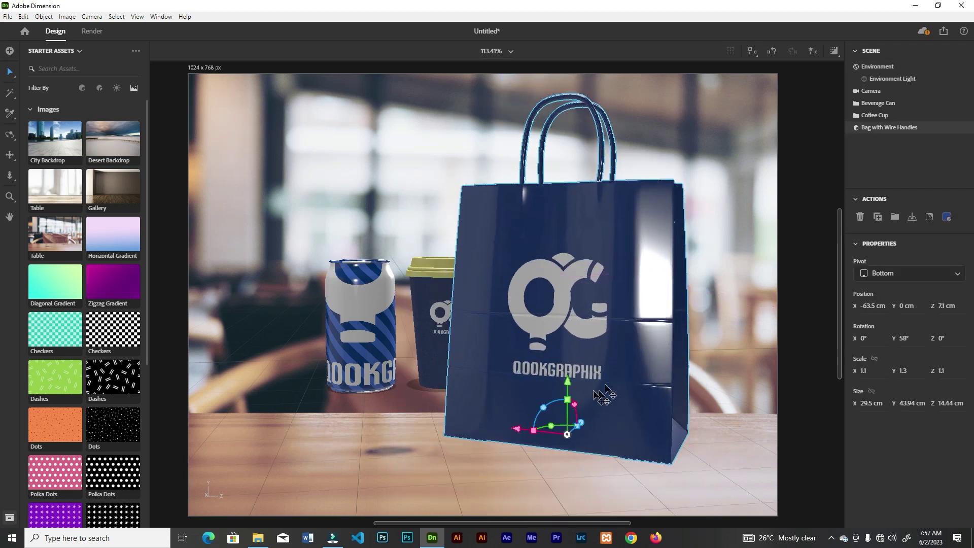
{"action": "key", "text": "ctrl+z"}
Match the scene to the background image with the Image Aspect Ratio canvas, Multiple Lights and camera perspective options
{"action": "left_click", "coordinate": [729, 330]}
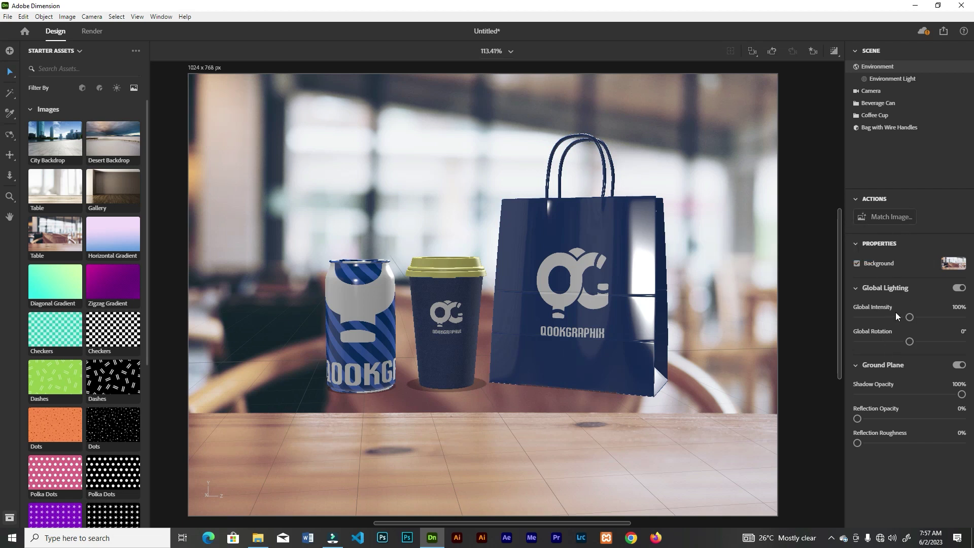
{"action": "left_click", "coordinate": [892, 218]}
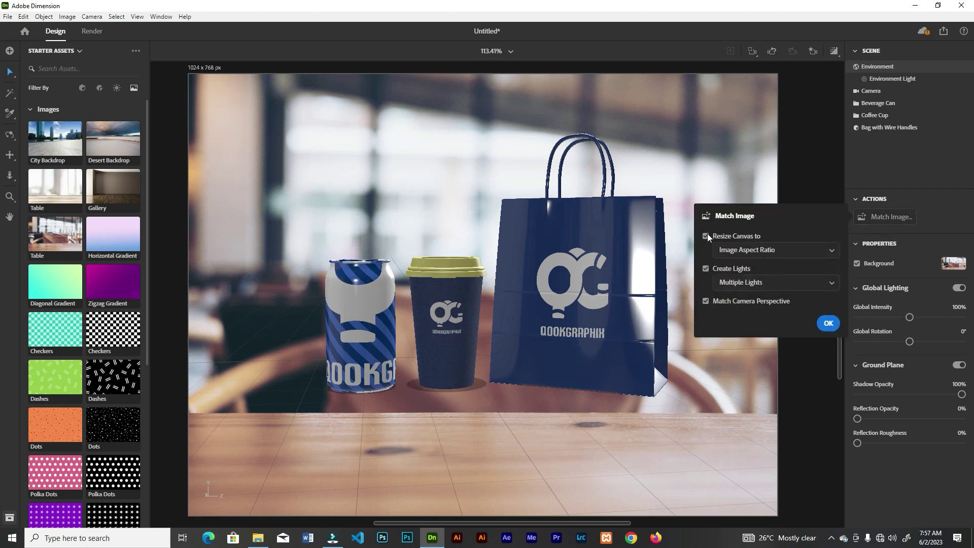
{"action": "left_click", "coordinate": [812, 251]}
{"action": "left_click", "coordinate": [812, 255]}
{"action": "left_click", "coordinate": [828, 325]}
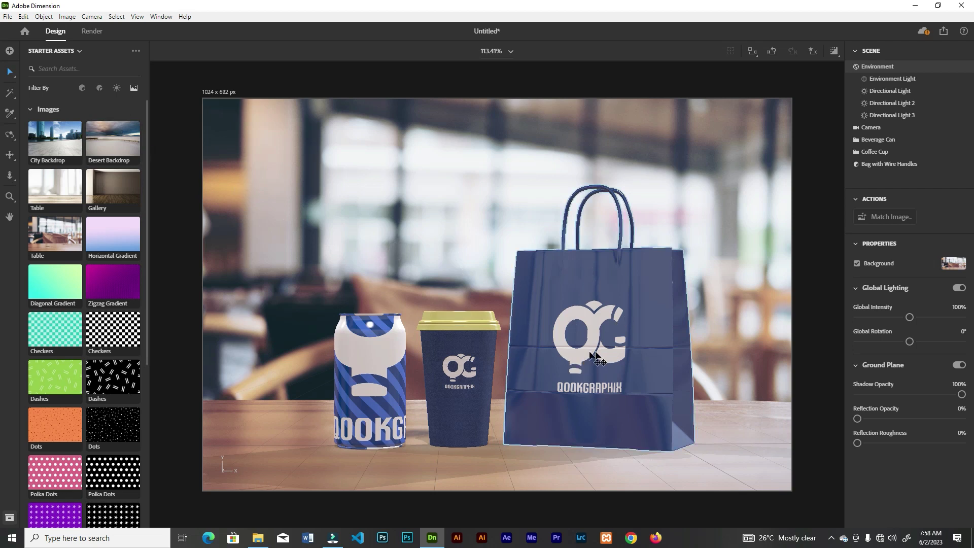
Add a Circle Light directional light to the scene
{"action": "left_click", "coordinate": [116, 88]}
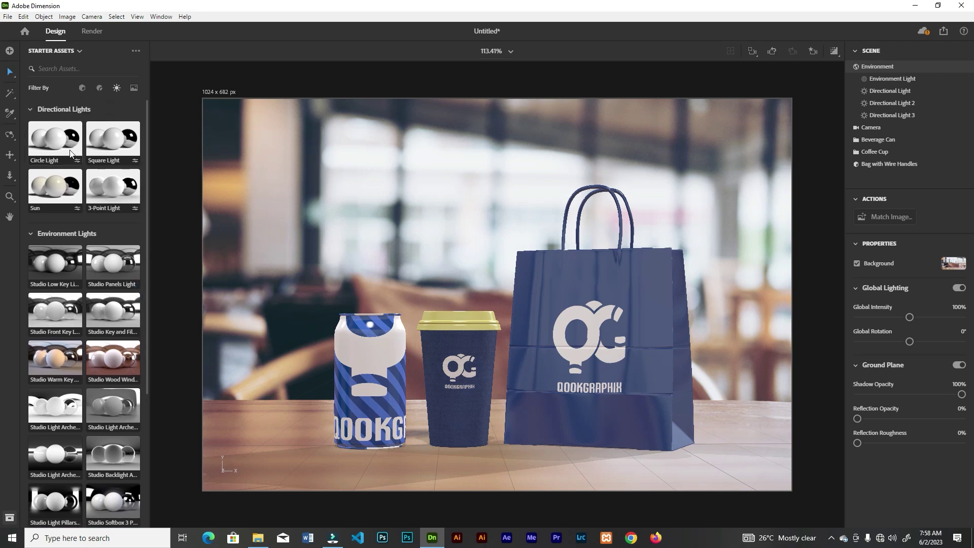
{"action": "left_click_drag", "start_coordinate": [71, 148], "coordinate": [519, 448]}
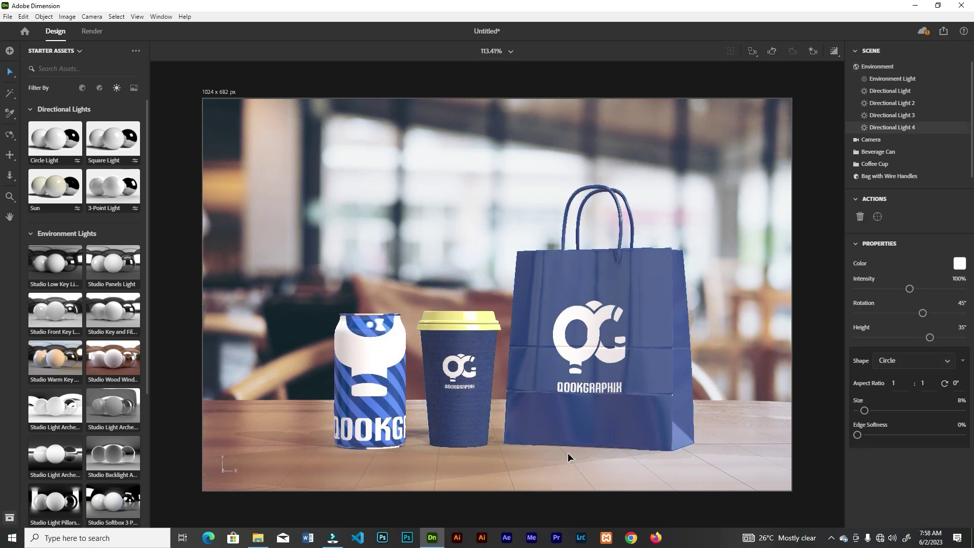
Scale the bag to X 1.3, Y 1.5, Z 1.3 and move it away from the cup to X -10 cm, Z 0 cm
{"action": "left_click", "coordinate": [626, 313]}
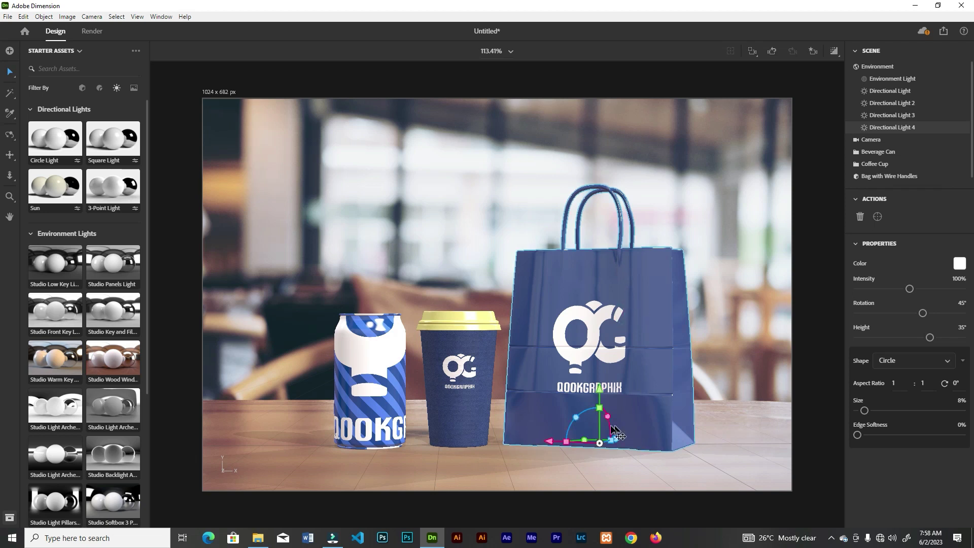
{"action": "left_click_drag", "start_coordinate": [601, 423], "coordinate": [604, 398]}
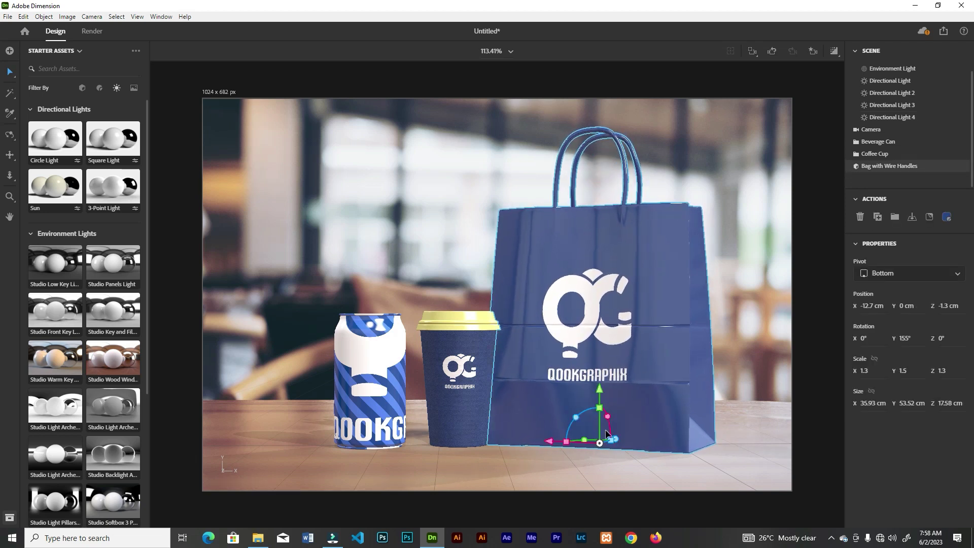
{"action": "left_click_drag", "start_coordinate": [563, 446], "coordinate": [579, 446]}
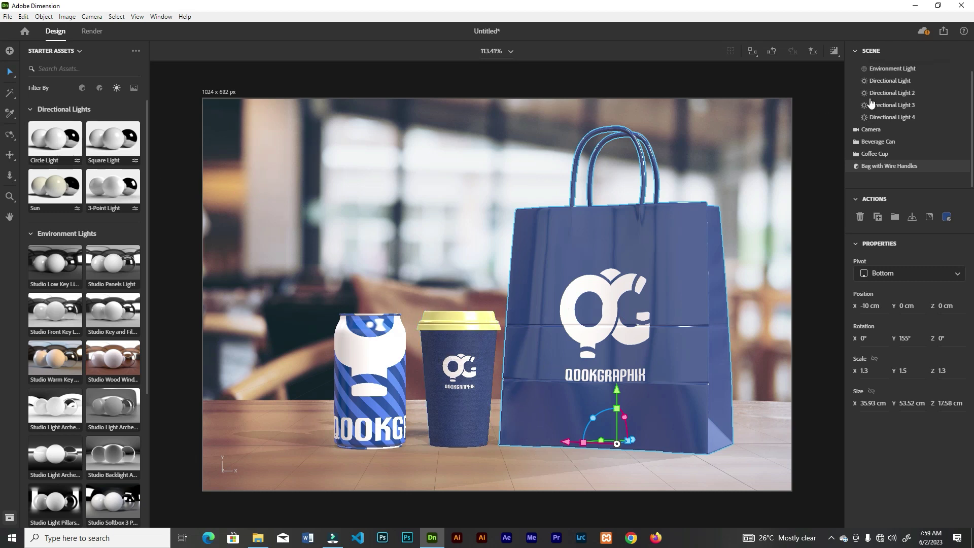
Hide and delete the three directional lights generated from the background image, keeping only the added Circle Light
{"action": "left_click", "coordinate": [952, 81]}
{"action": "left_click", "coordinate": [952, 93]}
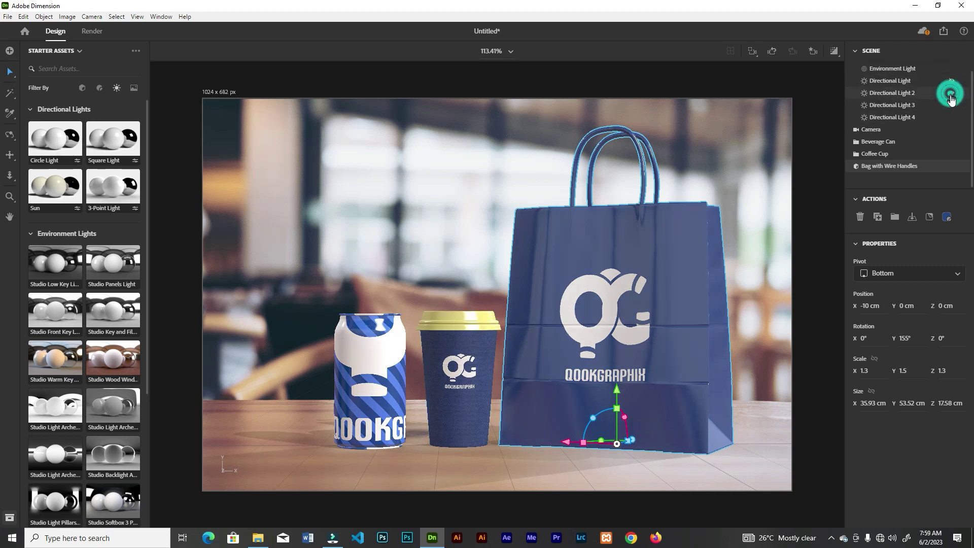
{"action": "left_click", "coordinate": [952, 105]}
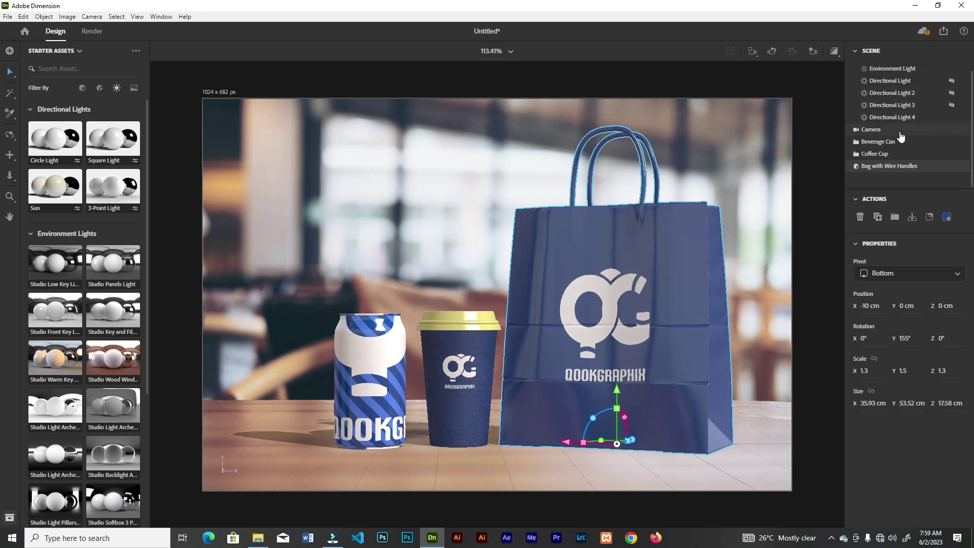
{"action": "left_click", "coordinate": [918, 105]}
{"action": "left_click", "coordinate": [860, 216]}
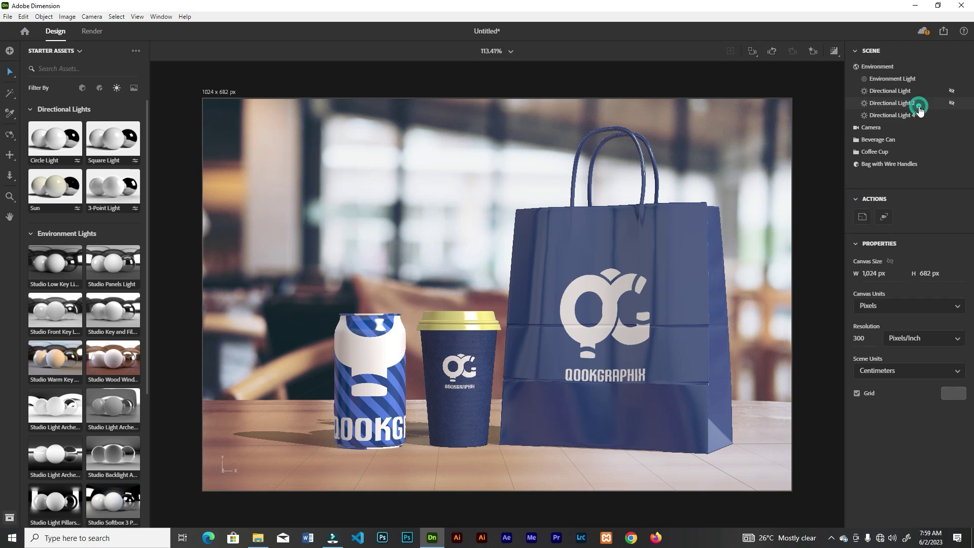
{"action": "left_click", "coordinate": [919, 107]}
{"action": "left_click", "coordinate": [860, 217]}
{"action": "left_click", "coordinate": [860, 217]}
Set the added circle-shaped directional light to 131% intensity, 56° rotation and 21° height
{"action": "left_click", "coordinate": [892, 91]}
{"action": "mouse_move", "coordinate": [910, 294]}
{"action": "left_mouse_down"}
{"action": "mouse_move", "coordinate": [960, 297]}
{"action": "mouse_move", "coordinate": [864, 296]}
{"action": "mouse_move", "coordinate": [926, 302]}
{"action": "mouse_move", "coordinate": [916, 316]}
{"action": "mouse_move", "coordinate": [856, 317]}
{"action": "mouse_move", "coordinate": [926, 313]}
{"action": "mouse_move", "coordinate": [918, 340]}
{"action": "mouse_move", "coordinate": [865, 340]}
{"action": "mouse_move", "coordinate": [968, 343]}
{"action": "mouse_move", "coordinate": [923, 342]}
{"action": "left_mouse_up"}
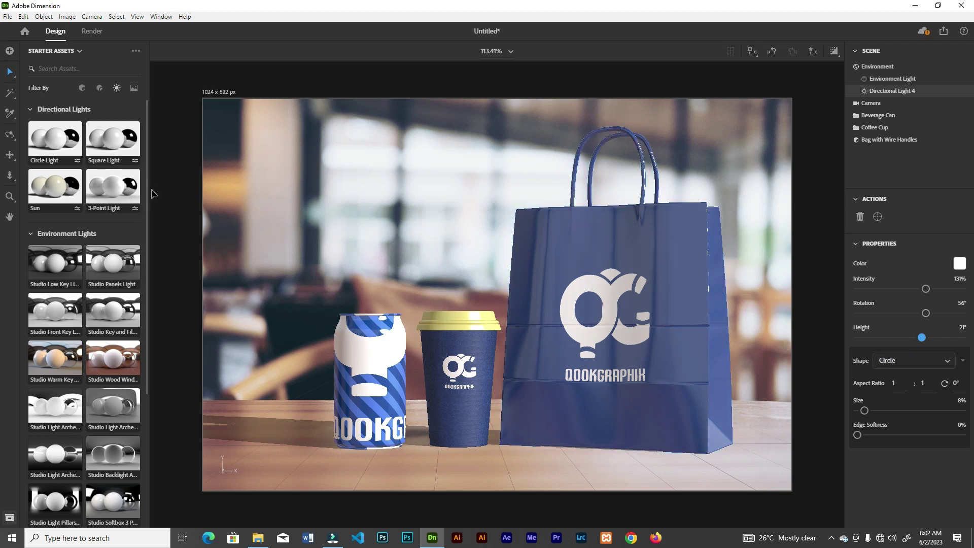
Apply a starter environment light to the scene and set its rotation to -51°
{"action": "left_click_drag", "start_coordinate": [146, 198], "coordinate": [88, 403]}
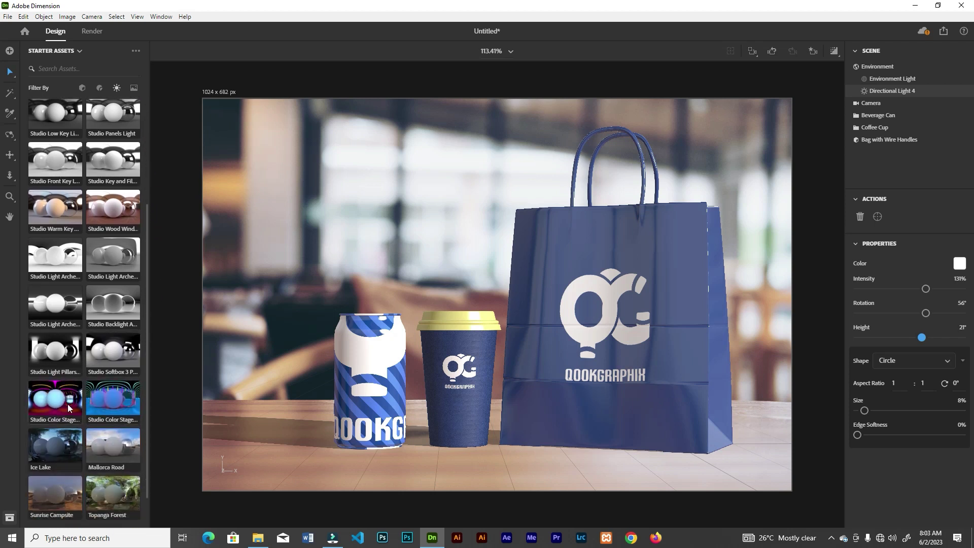
{"action": "left_click", "coordinate": [88, 401]}
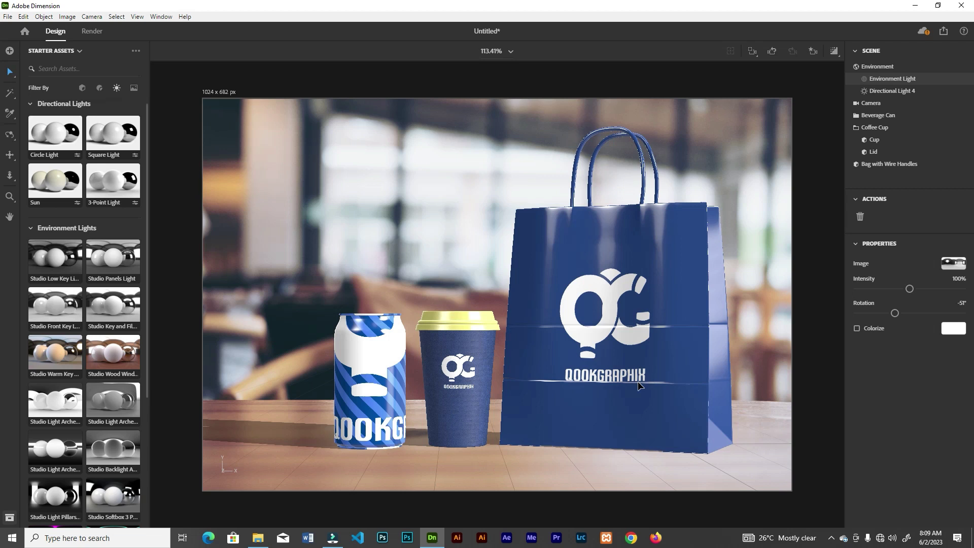
Set up the render of the current view with the export filename "intro" and High (Slow) quality
{"action": "left_click", "coordinate": [92, 31]}
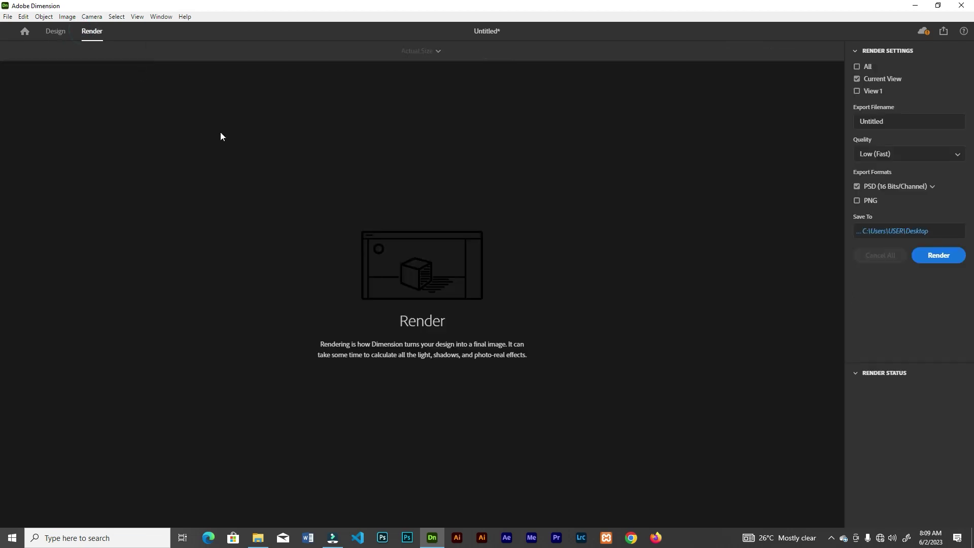
{"action": "left_click", "coordinate": [56, 31]}
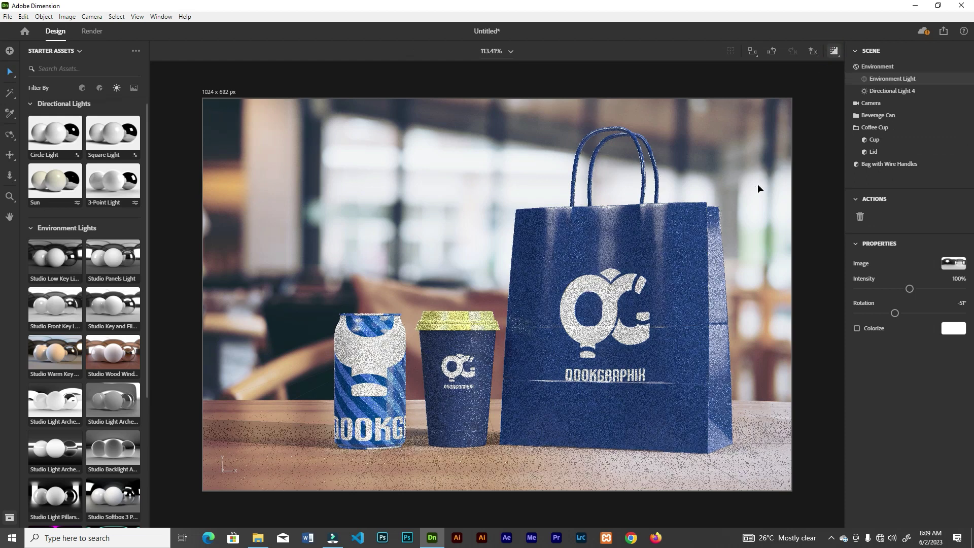
{"action": "left_click", "coordinate": [98, 32]}
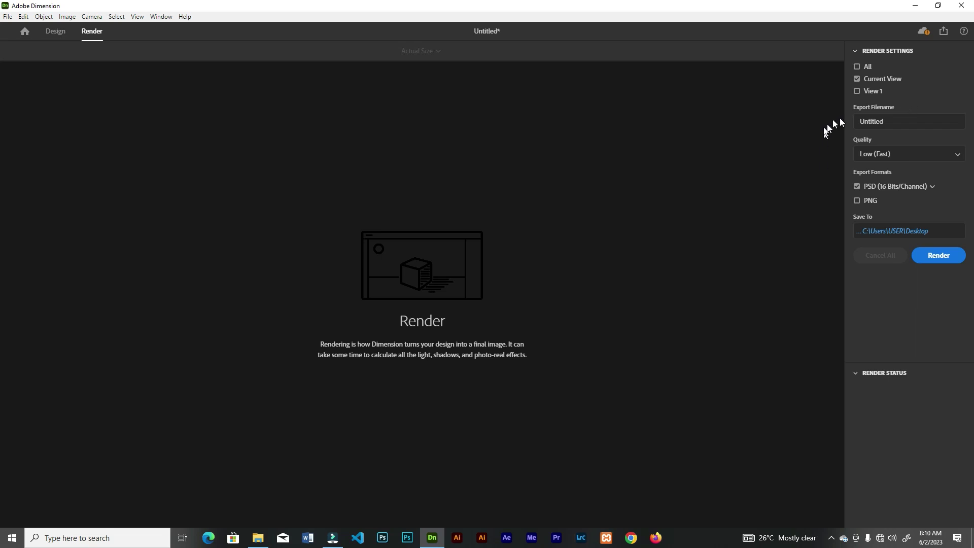
{"action": "left_click", "coordinate": [863, 123]}
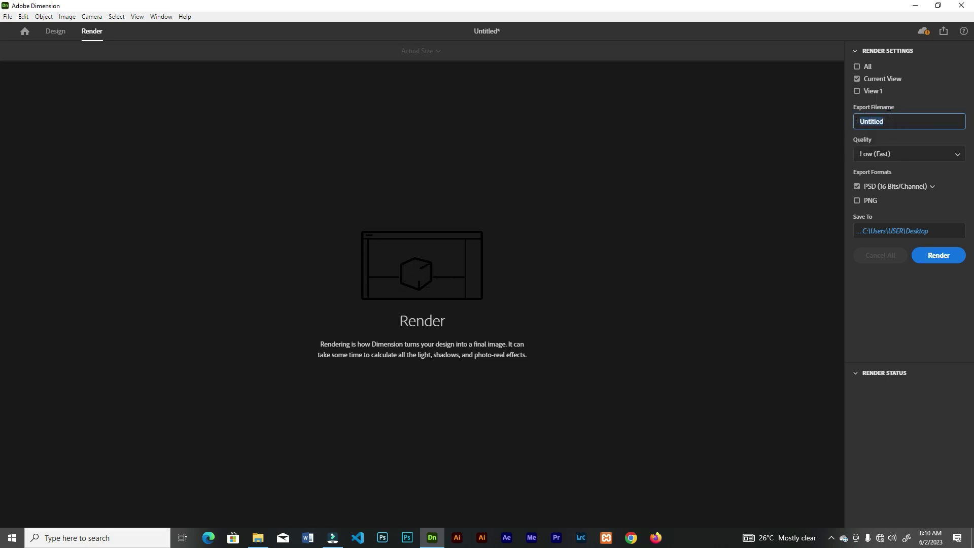
{"action": "type", "text": "intro"}
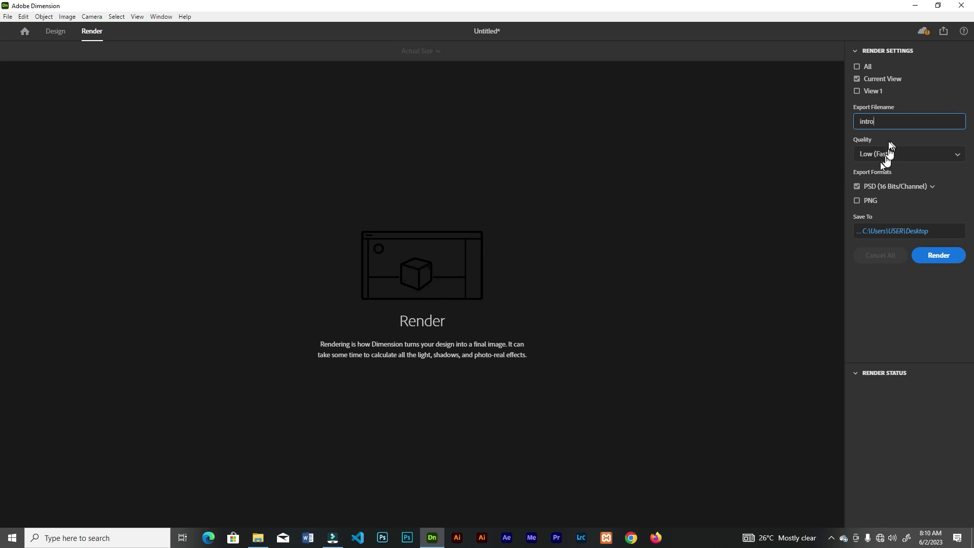
{"action": "left_click", "coordinate": [913, 159]}
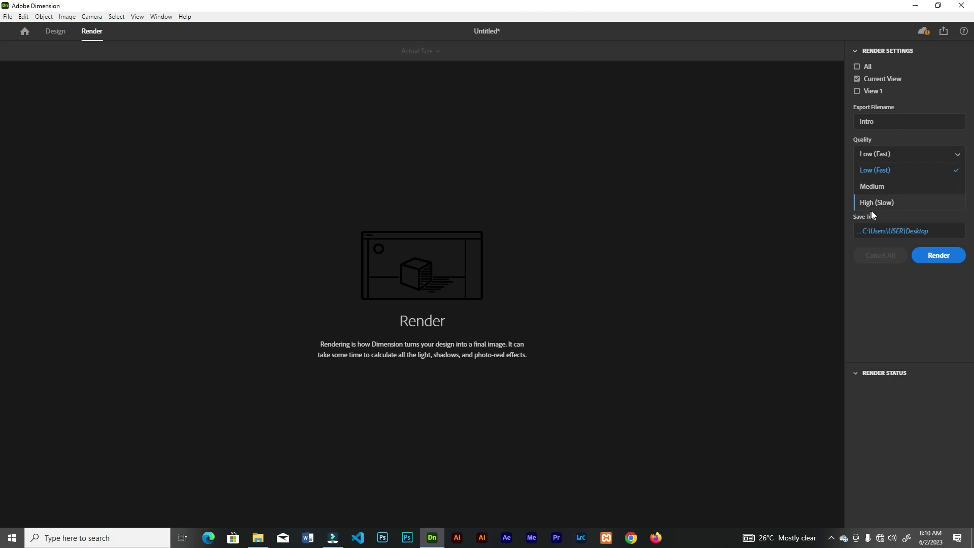
{"action": "left_click", "coordinate": [881, 203]}
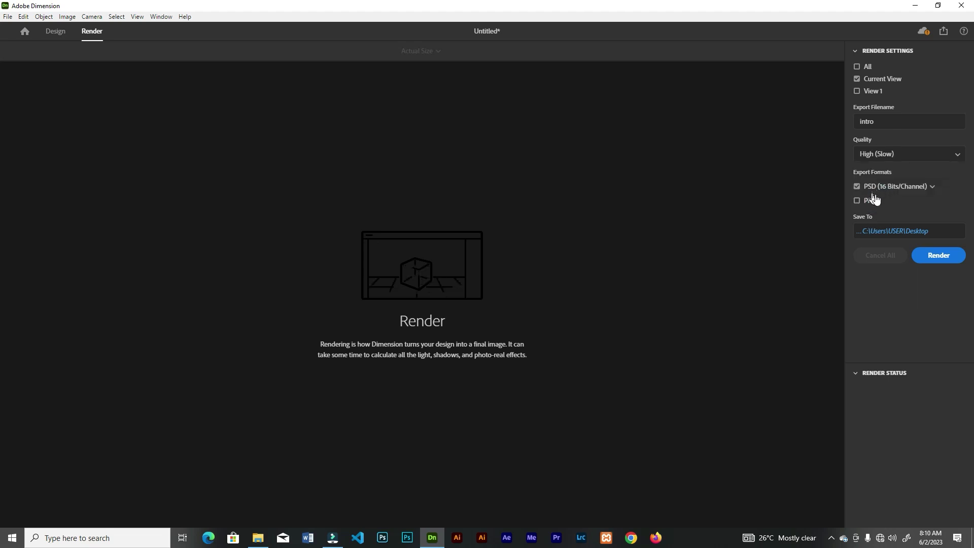
Keep PSD (16 Bits/Channel) as the export format, save to the Dimension folder on the Desktop, and render the scene
{"action": "left_click", "coordinate": [934, 194]}
{"action": "left_click", "coordinate": [937, 188]}
{"action": "left_click", "coordinate": [931, 187]}
{"action": "left_click", "coordinate": [863, 195]}
{"action": "left_click", "coordinate": [858, 201]}
{"action": "left_click", "coordinate": [895, 232]}
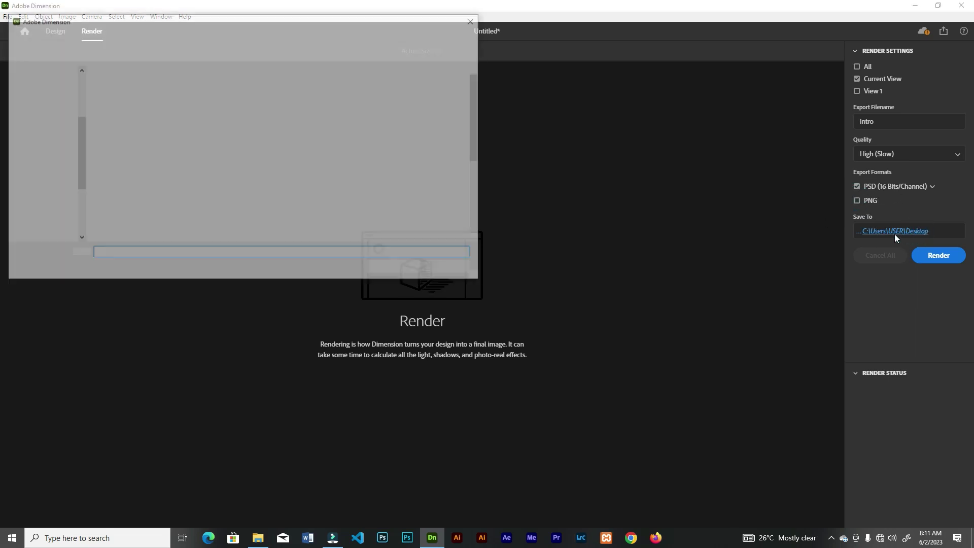
{"action": "left_click", "coordinate": [147, 160]}
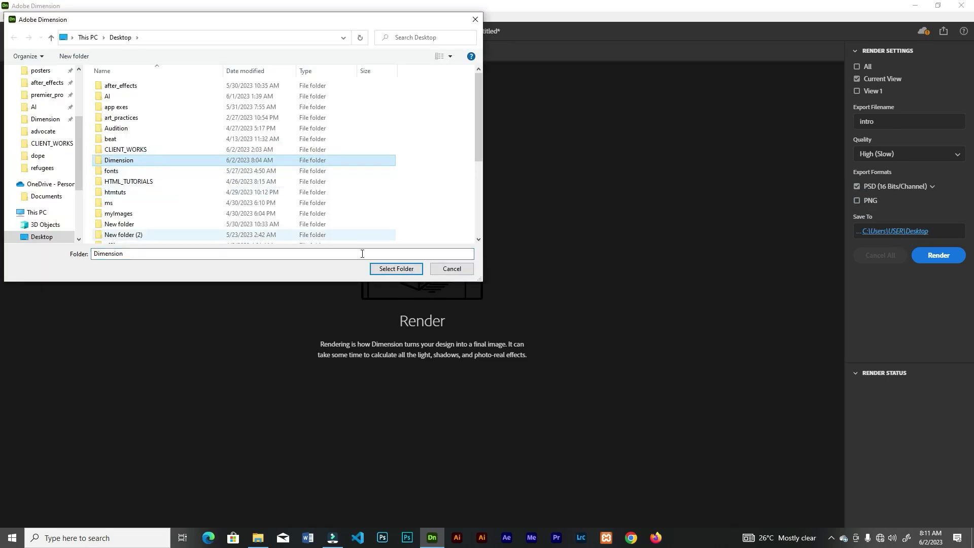
{"action": "left_click", "coordinate": [395, 269]}
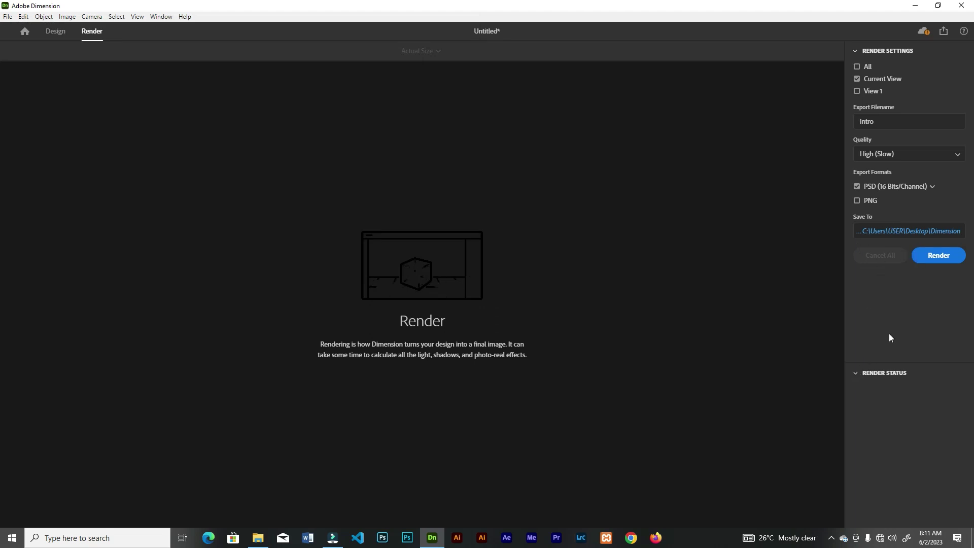
{"action": "left_click", "coordinate": [938, 256]}
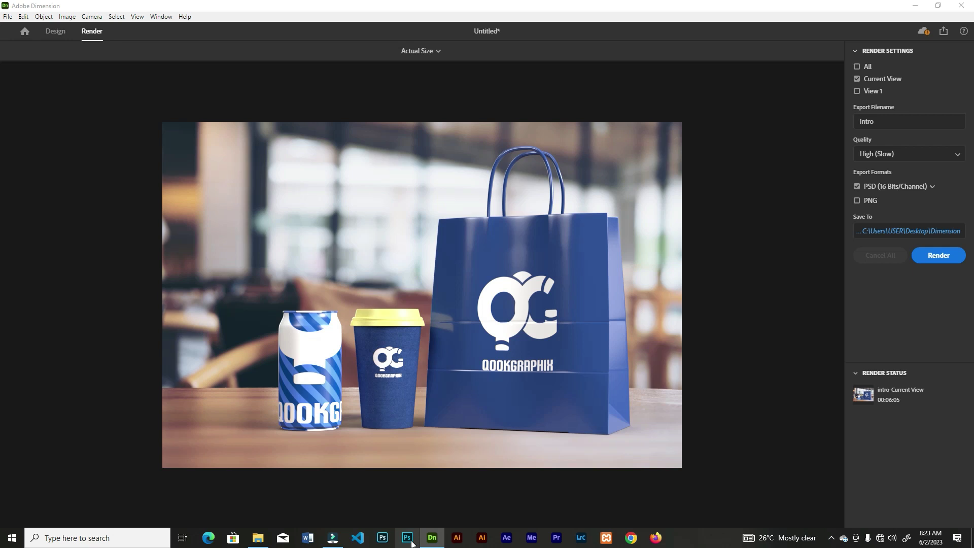
Switch to Photoshop, open the rendered intro-Current View PSD from the Dimension folder and clear the selection
{"action": "left_click", "coordinate": [407, 538]}
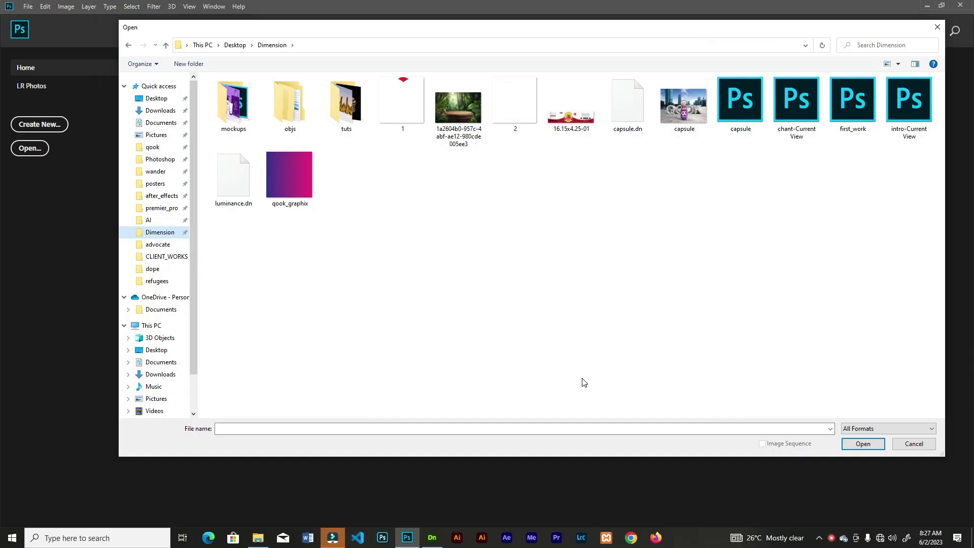
{"action": "left_click", "coordinate": [909, 116]}
{"action": "left_click", "coordinate": [863, 444]}
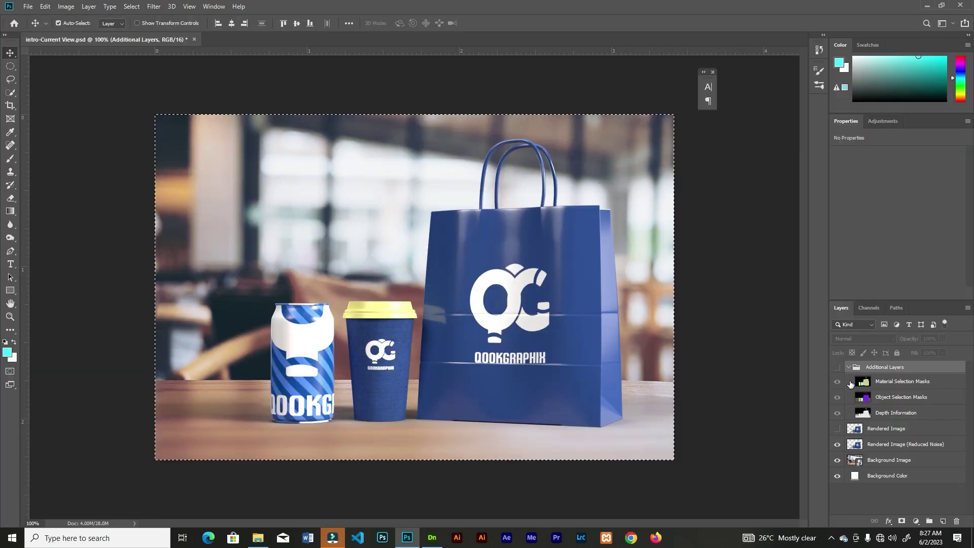
{"action": "key", "text": "ctrl+d"}
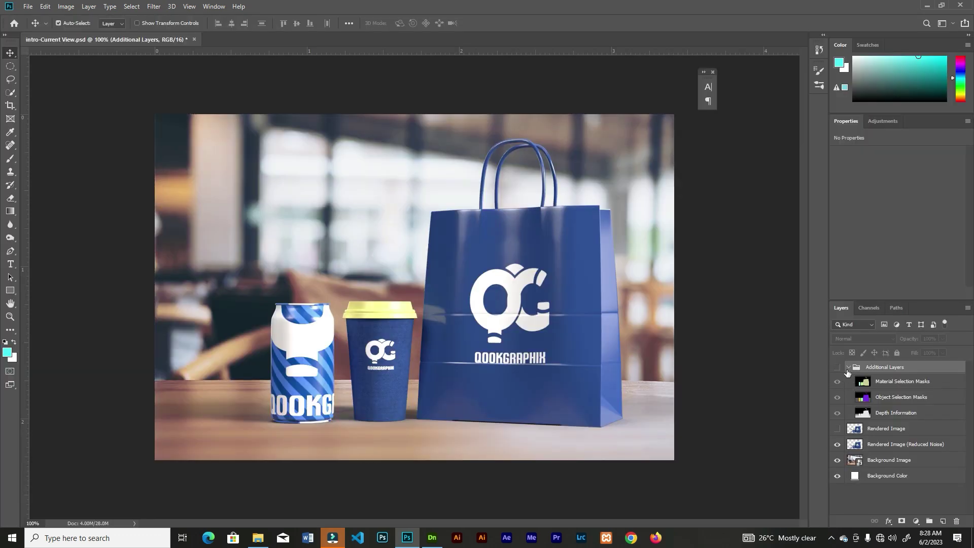
Collapse the Additional Layers group, compare the rendered layers keeping only the Reduced Noise version visible, and hide the Background Image layer
{"action": "left_click", "coordinate": [838, 367]}
{"action": "left_click", "coordinate": [838, 369]}
{"action": "left_click", "coordinate": [849, 368]}
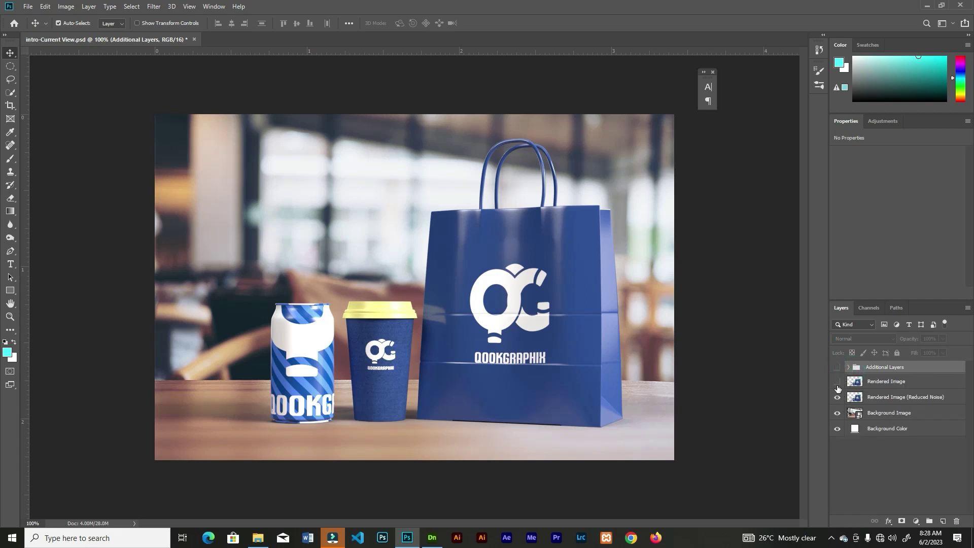
{"action": "left_click", "coordinate": [887, 387]}
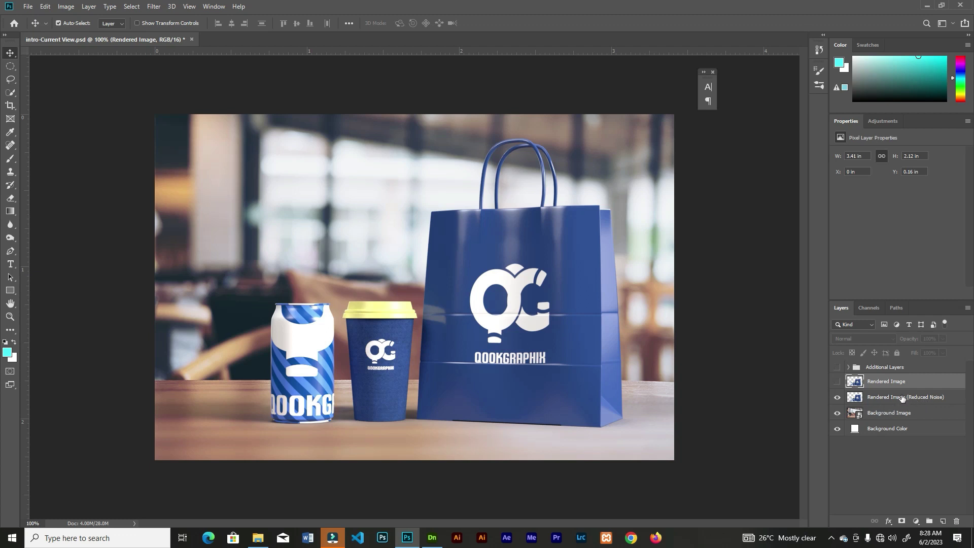
{"action": "left_click", "coordinate": [837, 382]}
{"action": "left_click", "coordinate": [837, 397]}
{"action": "left_click", "coordinate": [837, 382]}
{"action": "left_click", "coordinate": [837, 412]}
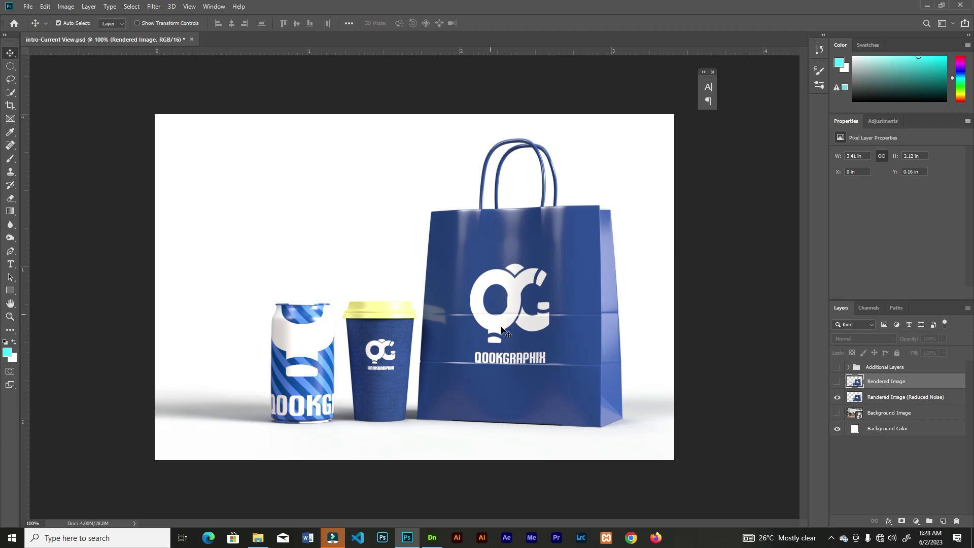
{"action": "double_click", "coordinate": [854, 431]}
{"action": "left_click", "coordinate": [718, 233]}
{"action": "left_click", "coordinate": [770, 216]}
{"action": "left_click_drag", "start_coordinate": [766, 215], "coordinate": [756, 203]}
{"action": "left_click", "coordinate": [844, 244]}
{"action": "left_click", "coordinate": [845, 265]}
{"action": "left_click", "coordinate": [845, 258]}
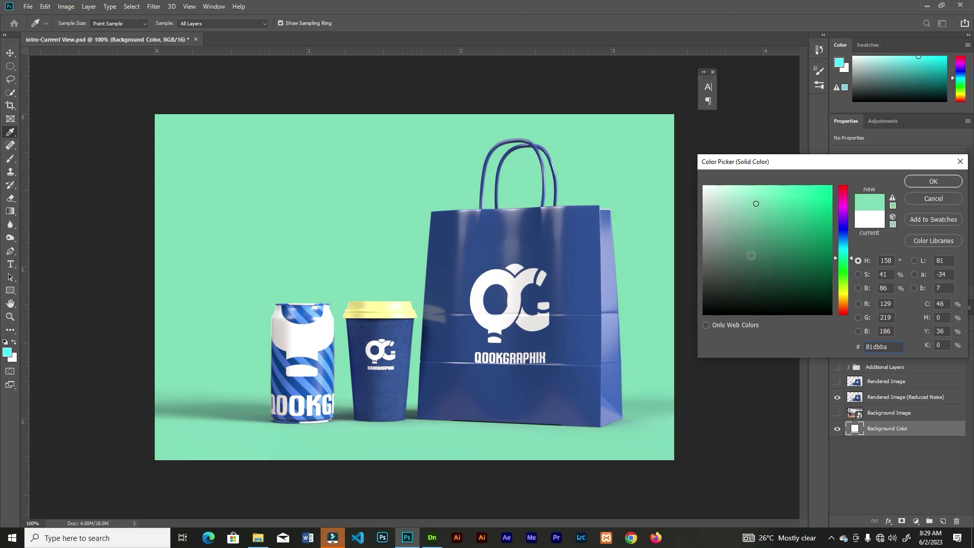
{"action": "left_click", "coordinate": [934, 198]}
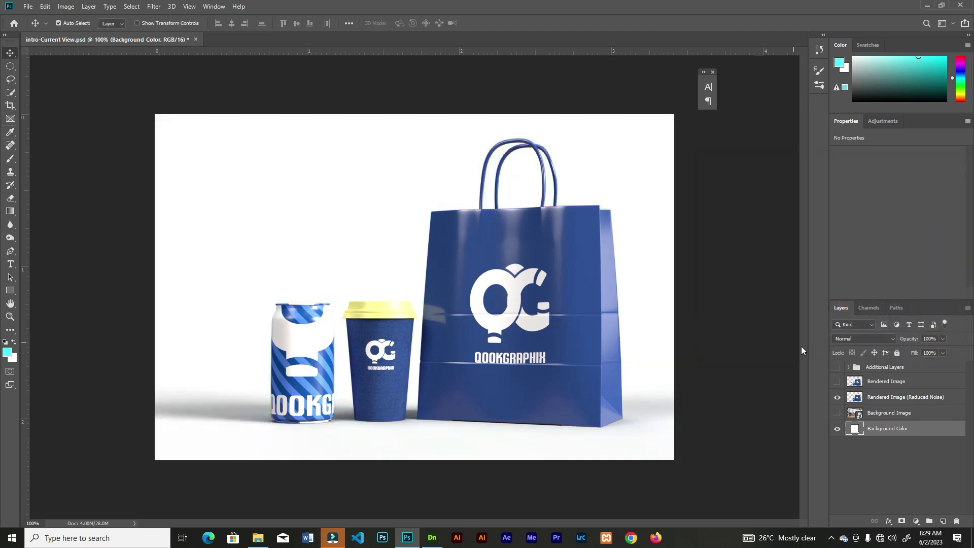
Try to place an image from the Dimension folder into the document and enlarge and reposition it
{"action": "left_click", "coordinate": [260, 539]}
{"action": "left_click_drag", "start_coordinate": [335, 81], "coordinate": [545, 358]}
{"action": "key", "text": "Return"}
{"action": "key", "text": "ctrl+t"}
{"action": "left_click_drag", "start_coordinate": [674, 115], "coordinate": [726, 79], "text": "alt"}
{"action": "key", "text": "Return"}
{"action": "left_click_drag", "start_coordinate": [603, 150], "coordinate": [644, 196]}
{"action": "left_click", "coordinate": [471, 23]}
{"action": "key", "text": "ctrl+t"}
{"action": "key", "text": "Return"}
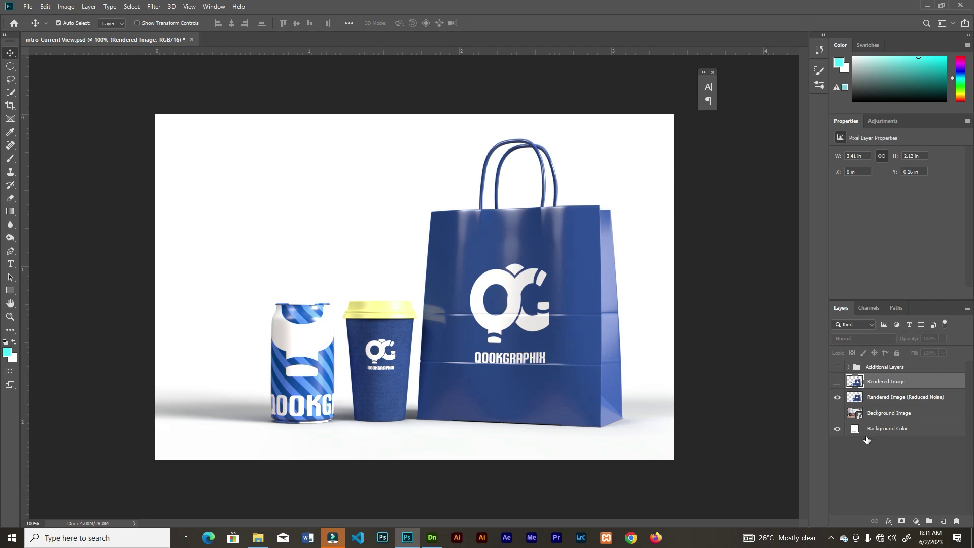
Change the Background Color fill layer to a pale cyan
{"action": "double_click", "coordinate": [854, 431]}
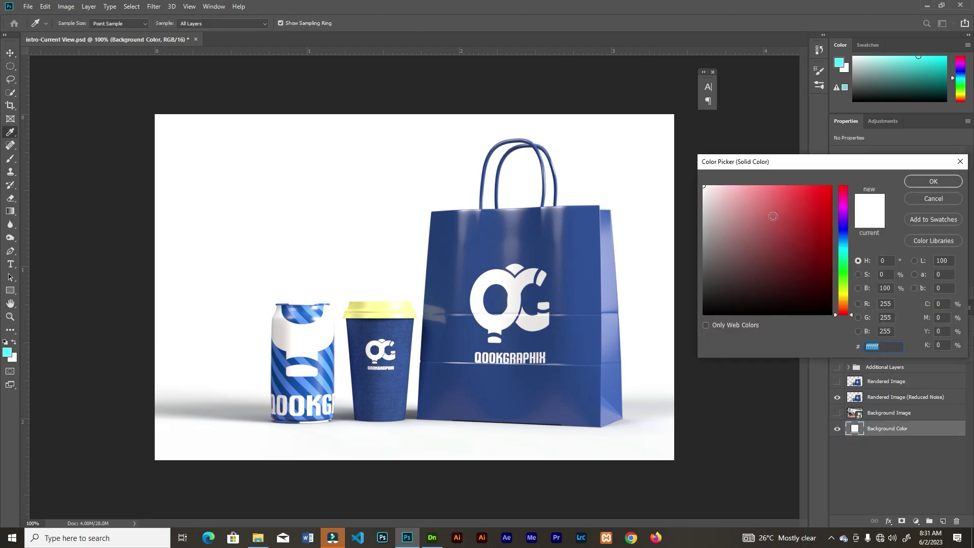
{"action": "left_click", "coordinate": [726, 197]}
{"action": "left_click", "coordinate": [843, 248]}
{"action": "left_click", "coordinate": [932, 182]}
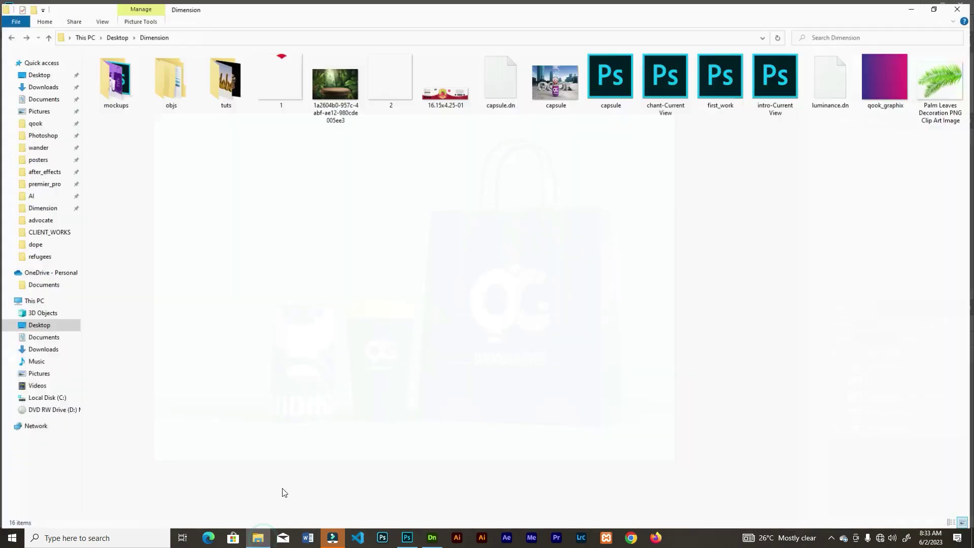
Place the Palm Leaves Decoration PNG above the background colour, flip it horizontally and move it into the canvas's upper-left corner
{"action": "left_click_drag", "start_coordinate": [943, 76], "coordinate": [428, 279]}
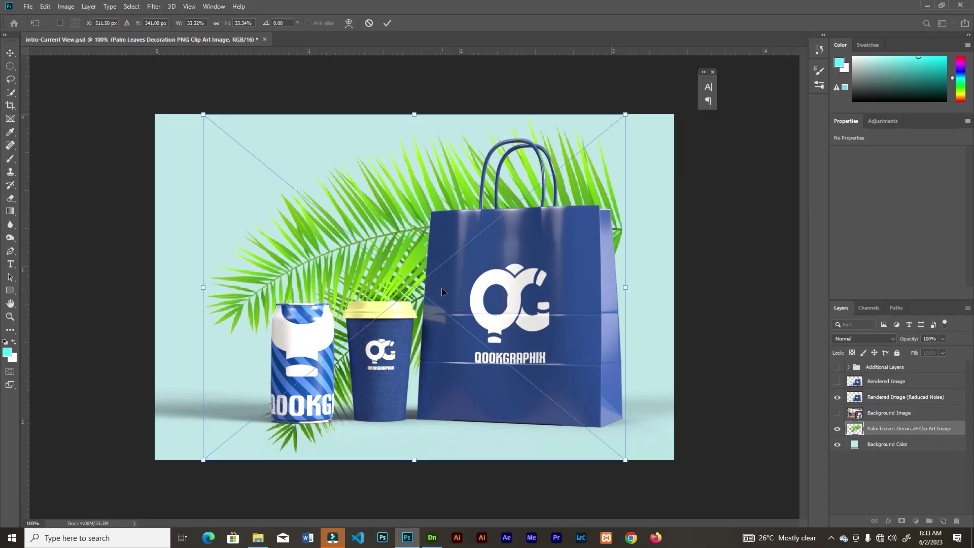
{"action": "right_click", "coordinate": [407, 268]}
{"action": "left_click", "coordinate": [431, 385]}
{"action": "left_click_drag", "start_coordinate": [359, 250], "coordinate": [120, 98]}
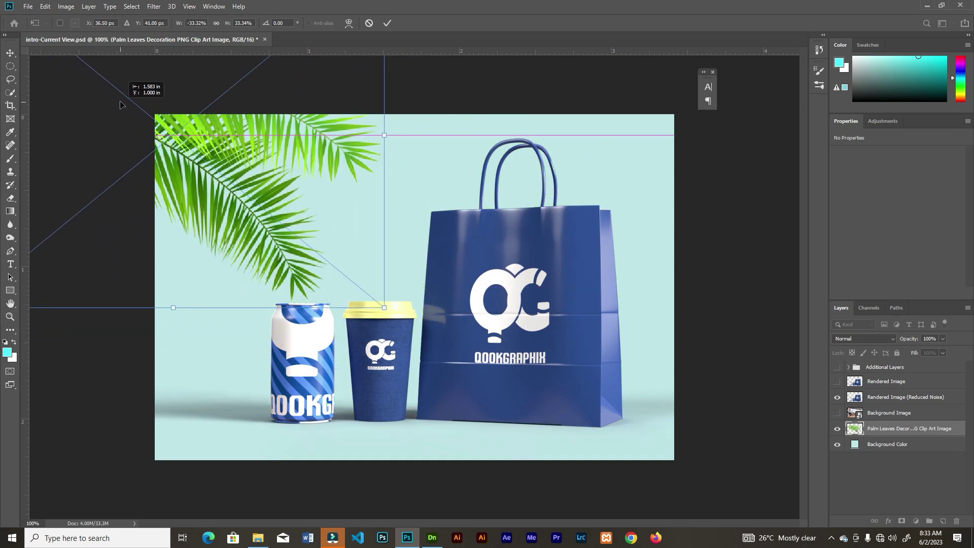
{"action": "left_click", "coordinate": [387, 23]}
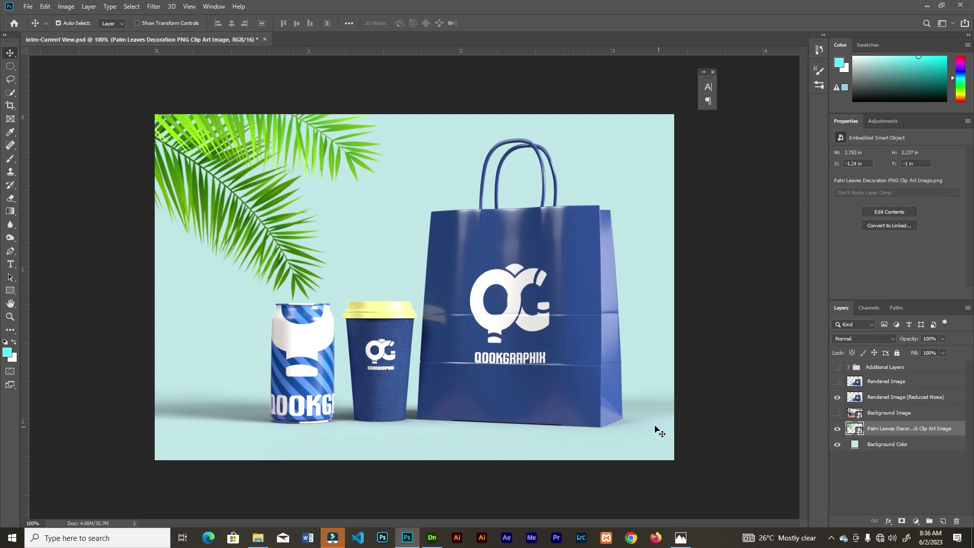
View the finished luminance-Current View.jpg example in Photos and return to the Photoshop composition
{"action": "left_click", "coordinate": [680, 537]}
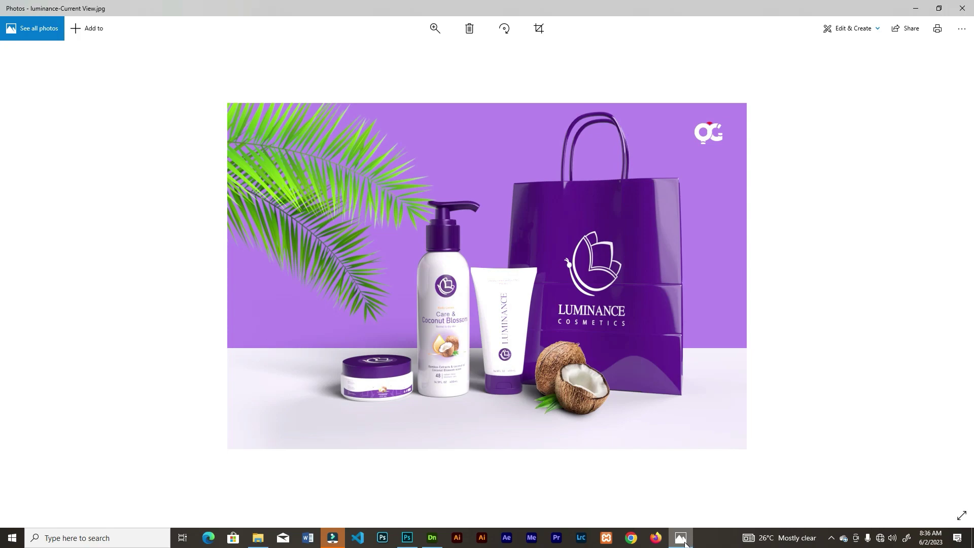
{"action": "left_click", "coordinate": [682, 539]}
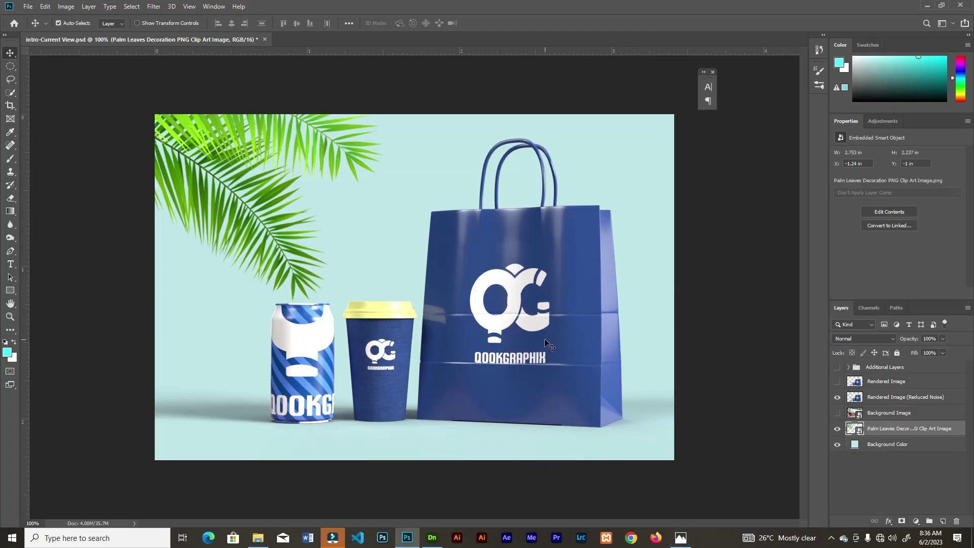